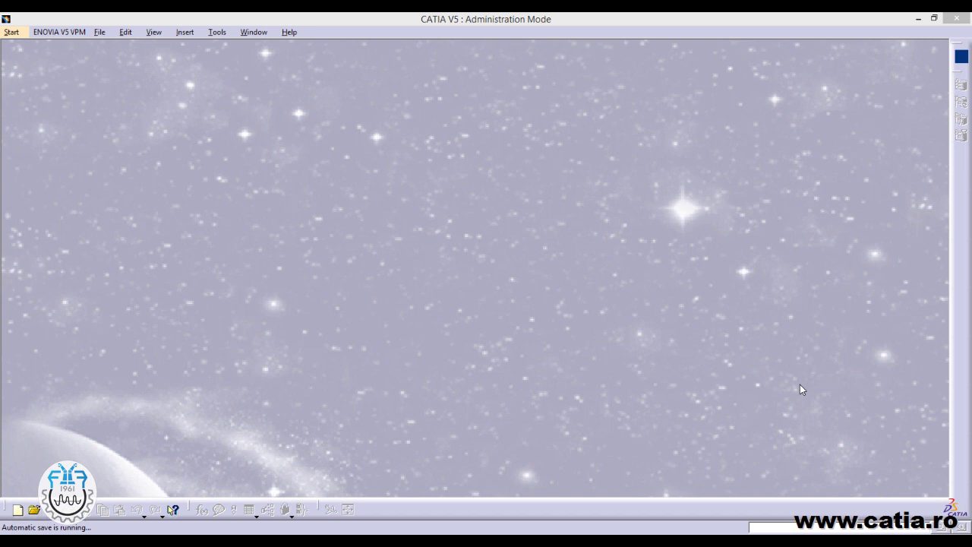
Step: Create a new Part Design document, Part1, from the Mechanical Design workbenches
click(7, 33)
mouse_move(47, 61)
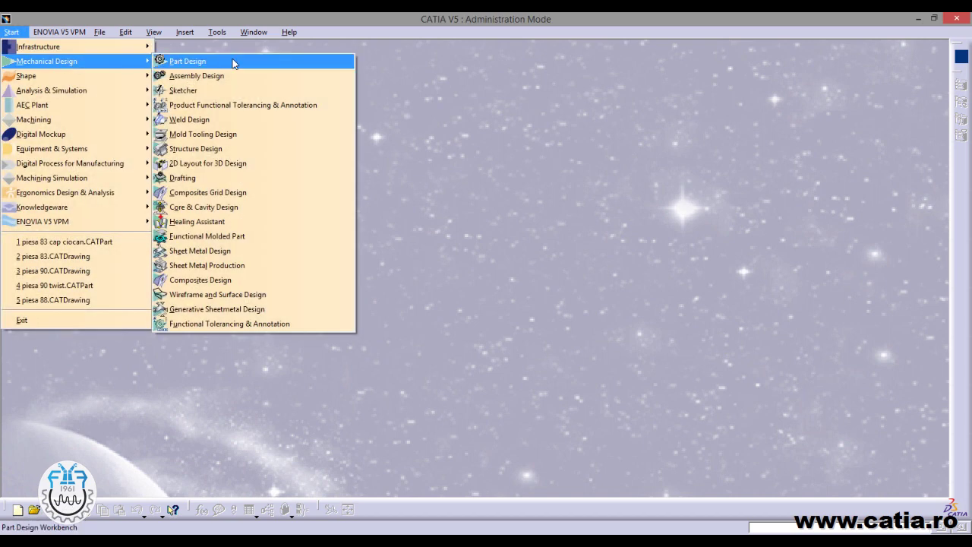
click(232, 61)
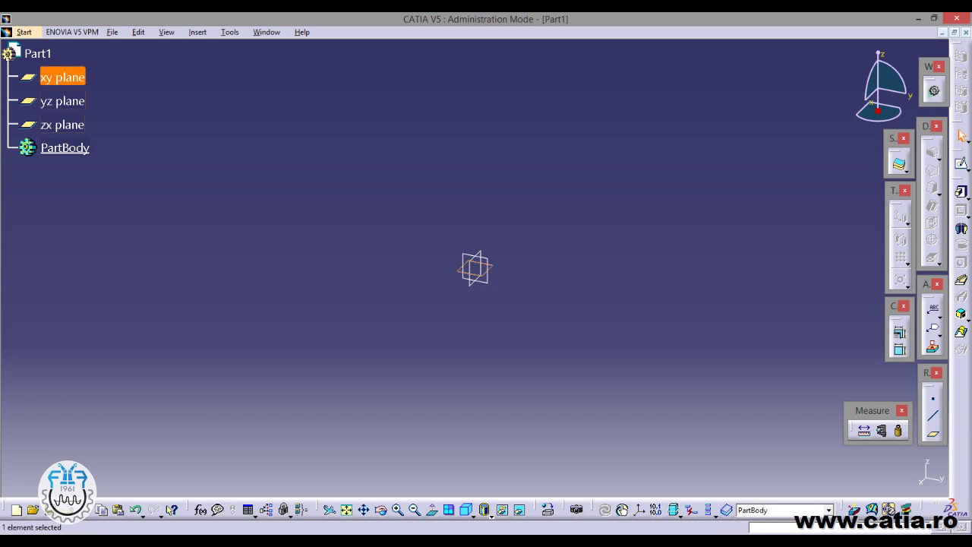
Step: Sketch a circle at the origin of the xy plane with a 50 mm diameter
click(961, 164)
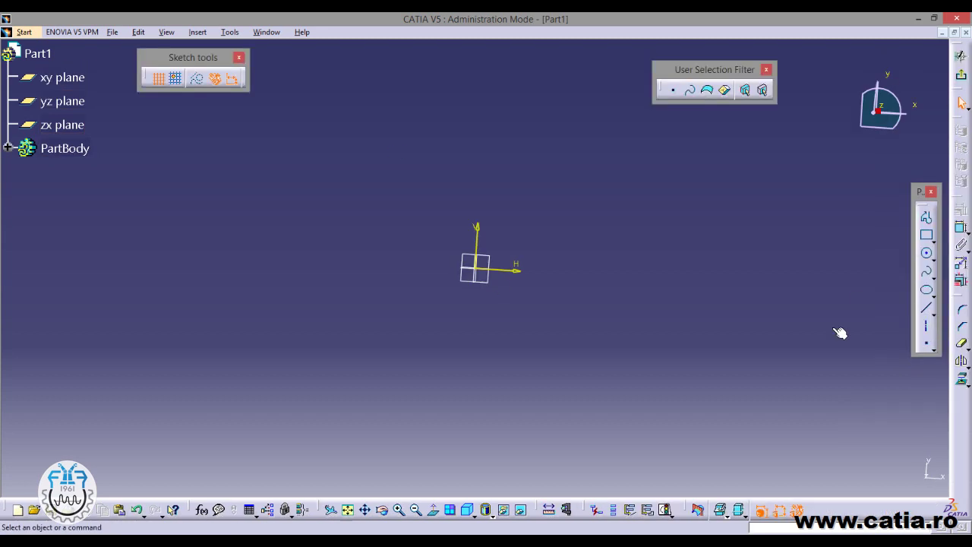
click(926, 253)
click(478, 269)
click(533, 278)
click(960, 245)
click(562, 222)
double_click(562, 219)
text(50)
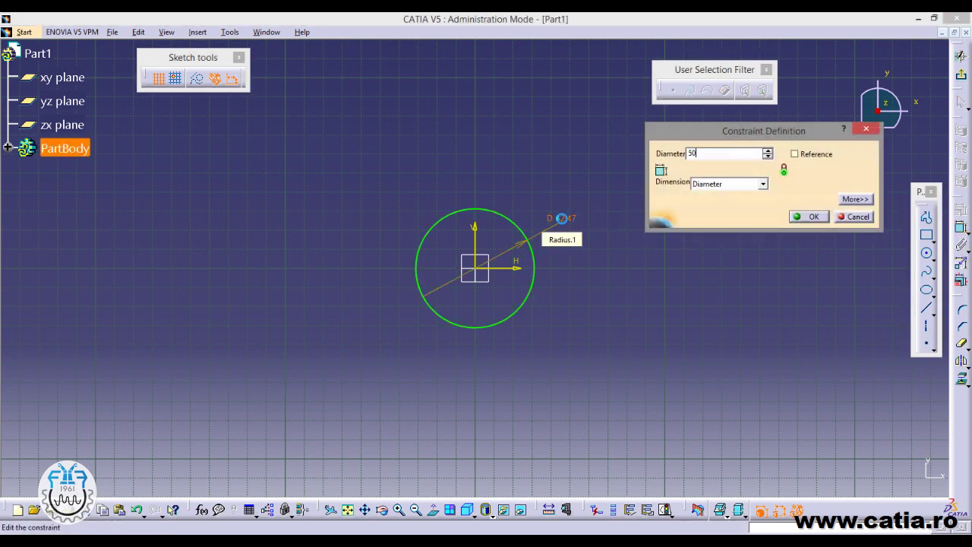
key(Return)
Step: Exit the sketch and pad the circle 20 mm into a cylinder
click(961, 57)
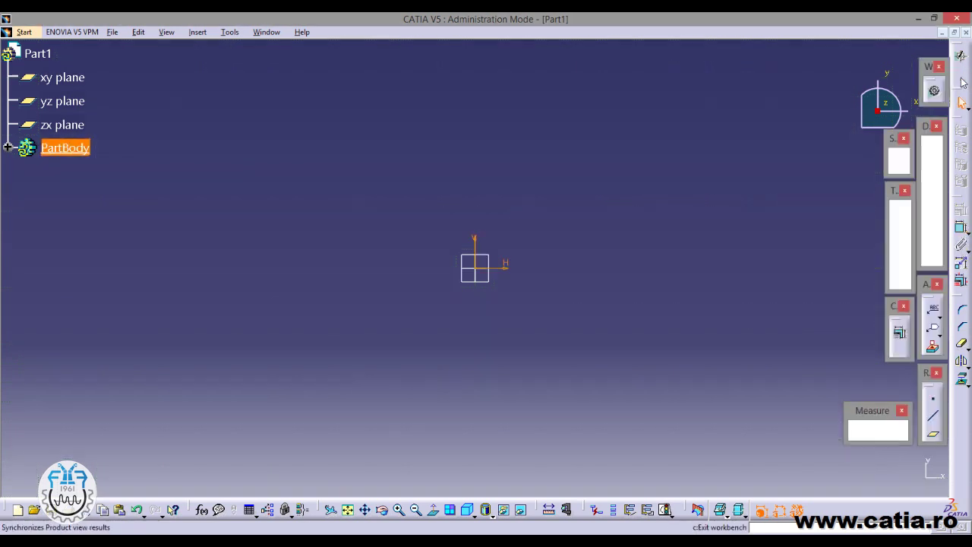
click(932, 151)
text(20)
key(Return)
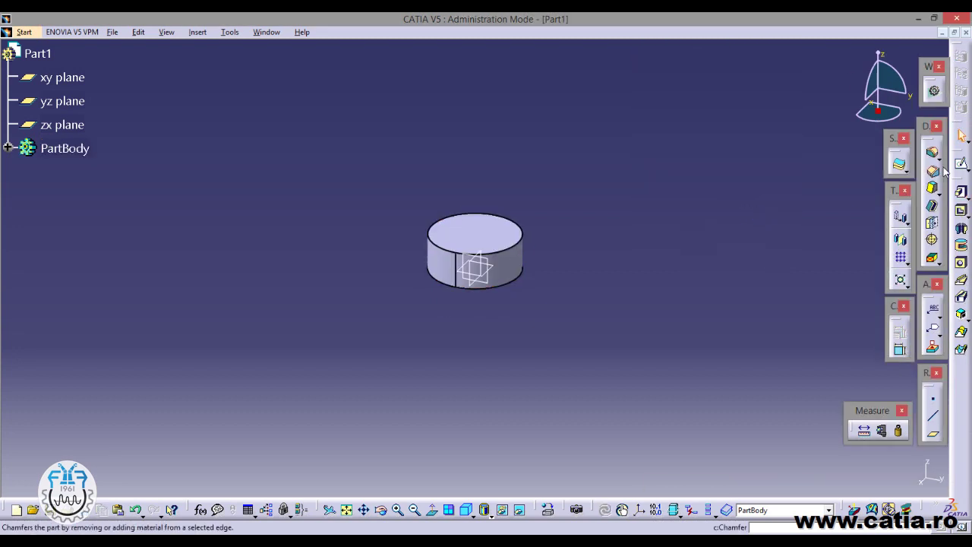
Step: On the cylinder's top face, sketch a centred circle with a 30 mm diameter
click(960, 164)
click(486, 233)
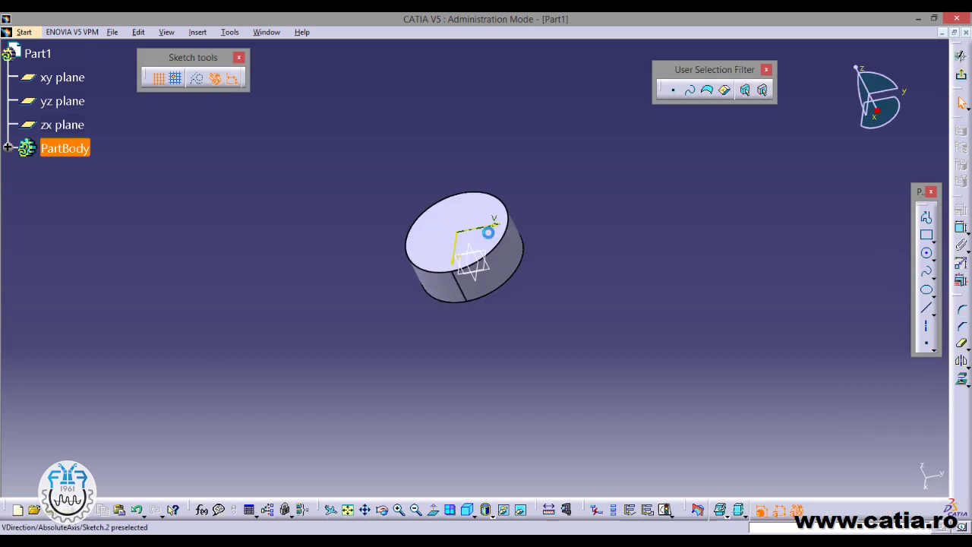
click(926, 253)
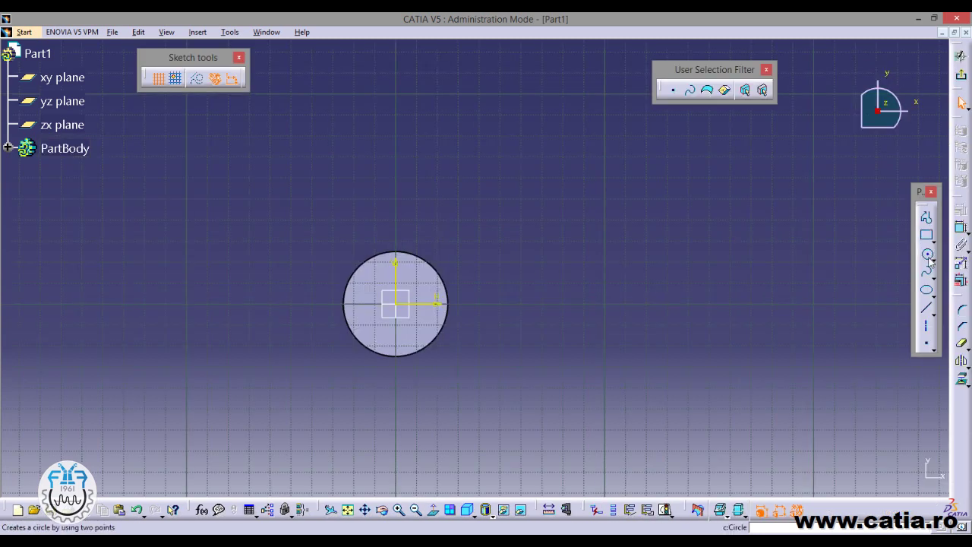
click(395, 304)
click(423, 303)
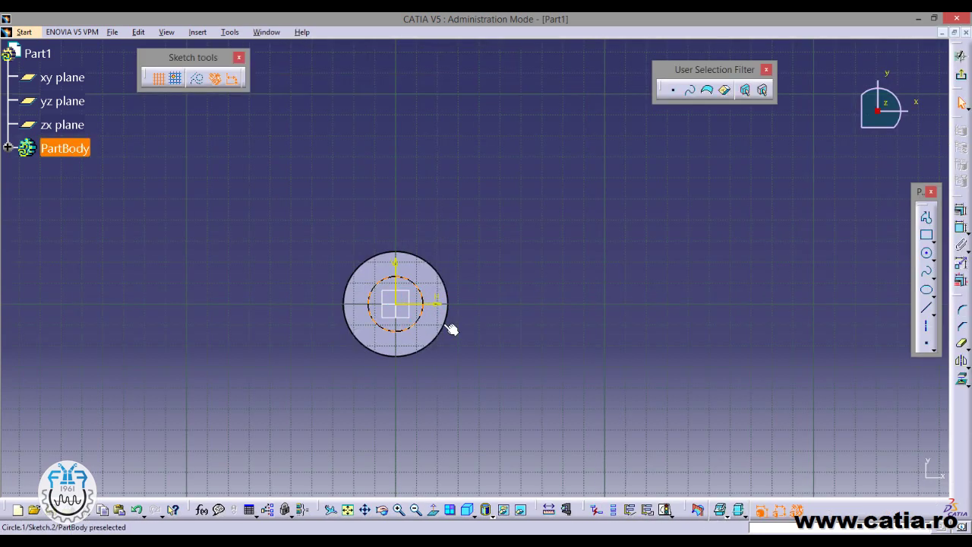
click(961, 226)
click(477, 263)
double_click(473, 262)
text(30)
key(Return)
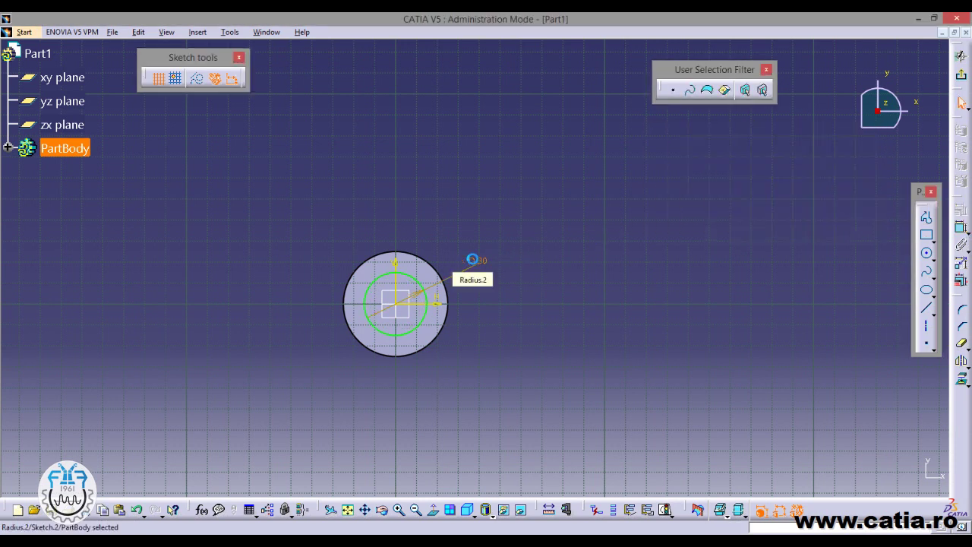
Step: Pad the 30 mm circle 20 mm into a boss and compare it with the hammer drawing
click(960, 56)
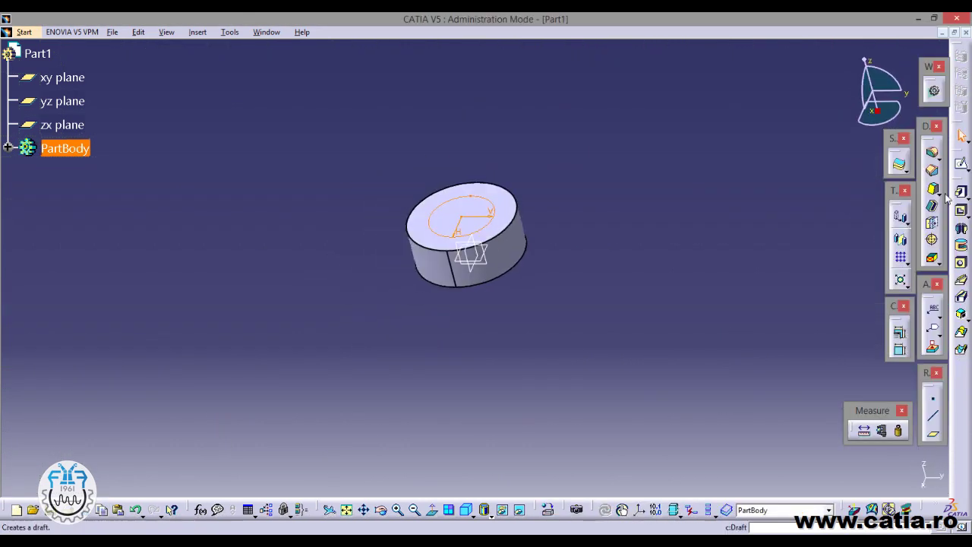
click(961, 192)
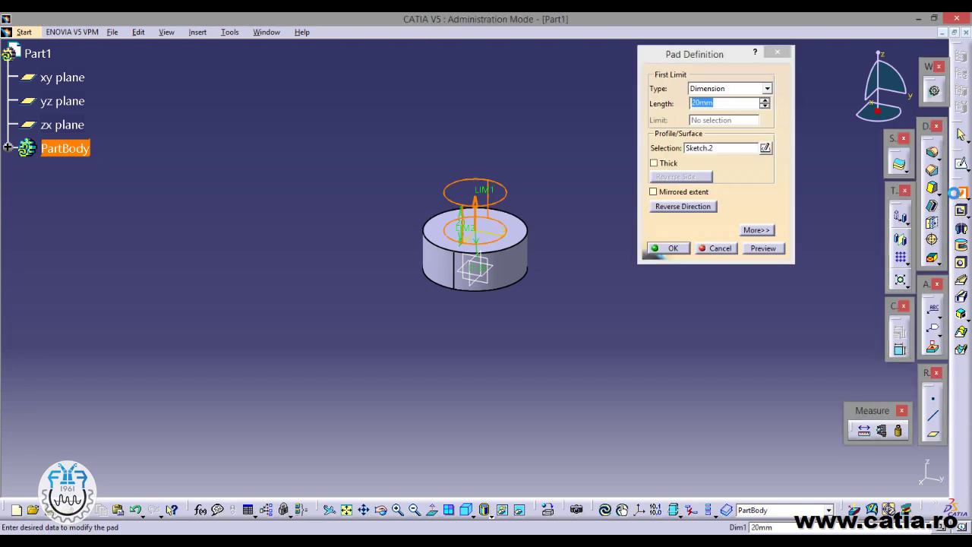
key(Return)
mouse_move(636, 312)
middle_down()
mouse_move(316, 150)
mouse_move(486, 261)
mouse_move(357, 202)
middle_up()
key(alt+Tab)
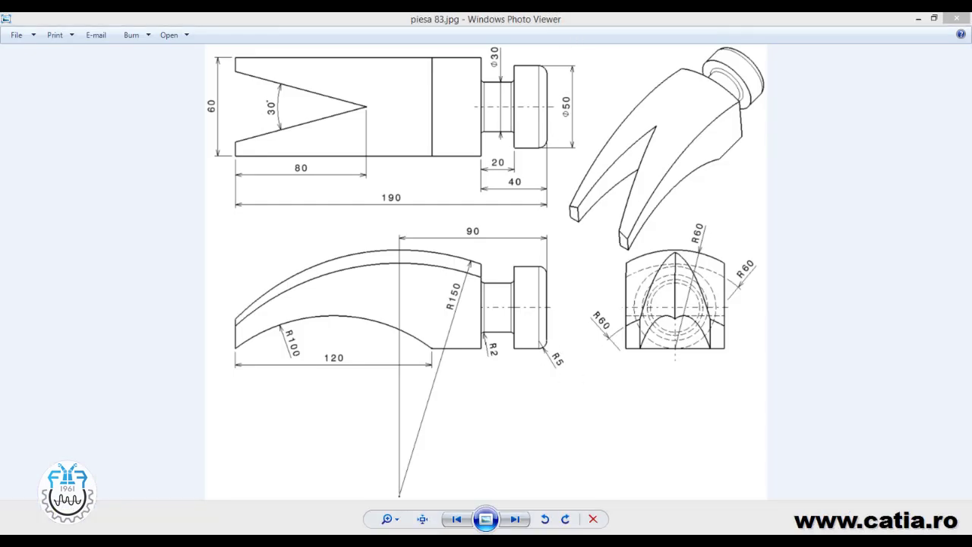
key(alt+Tab)
Step: Round the large cylinder's outer end edge with a 5 mm fillet and check it against the drawing
click(522, 254)
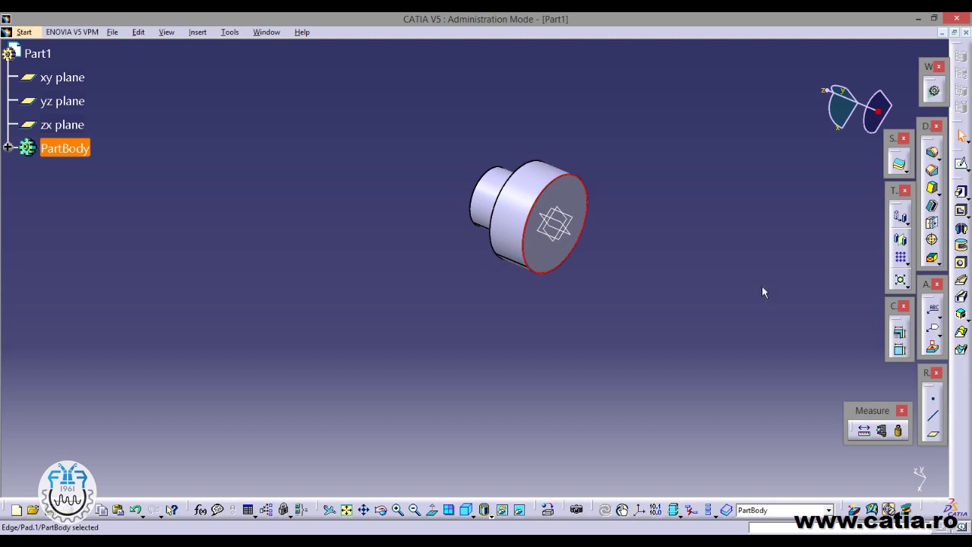
click(932, 152)
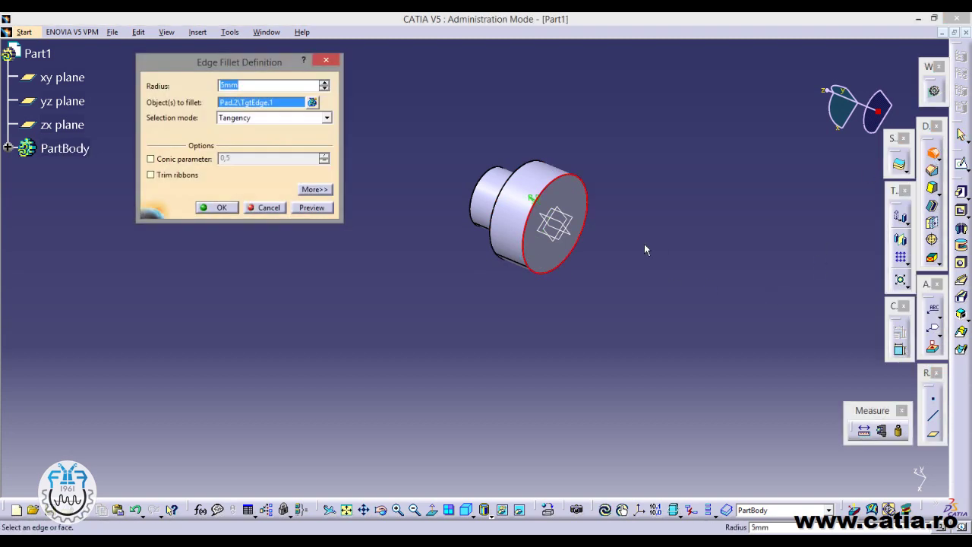
key(Return)
mouse_move(581, 342)
middle_down()
mouse_move(583, 160)
mouse_move(512, 341)
mouse_move(615, 277)
mouse_move(640, 284)
mouse_move(580, 323)
middle_up()
key(alt+Tab)
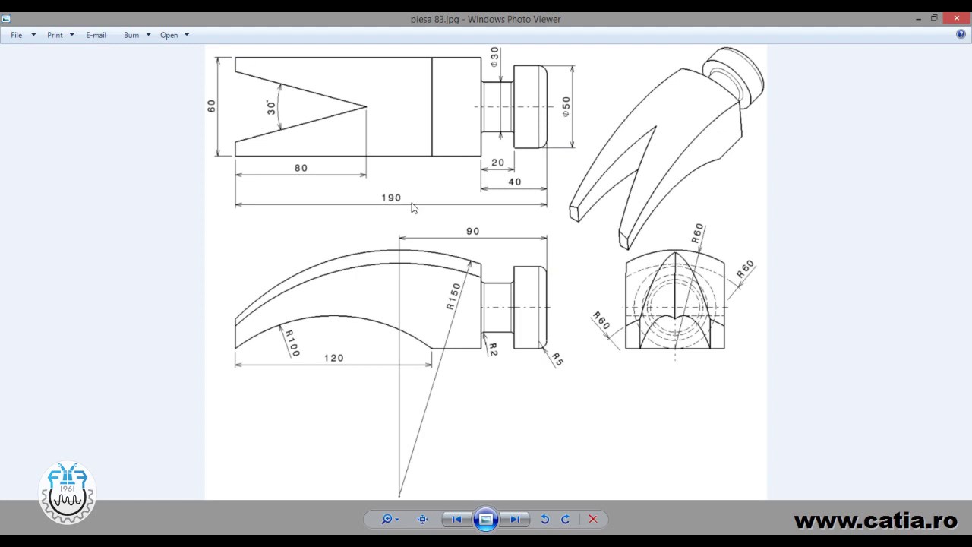
key(alt+Tab)
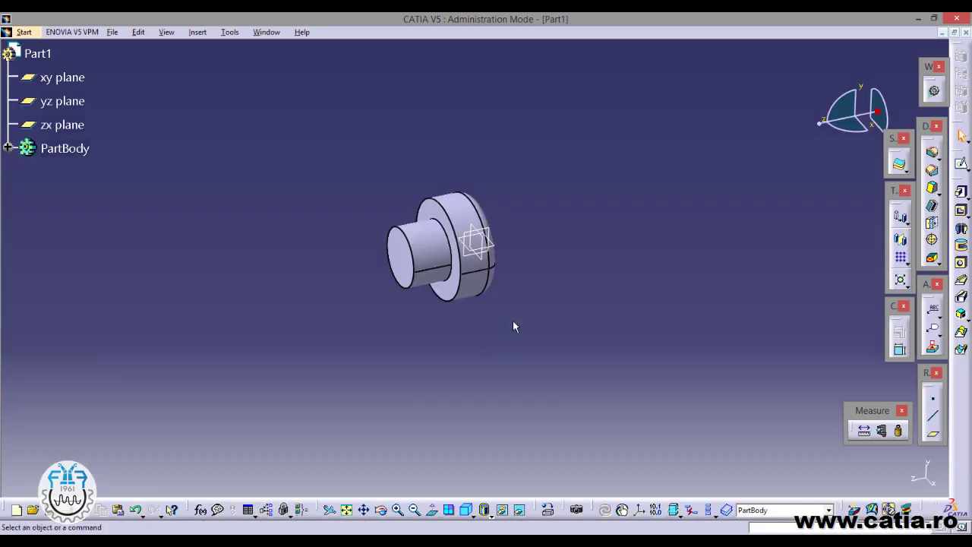
Step: Create Plane.1 offset 50 mm from the xy plane
click(486, 264)
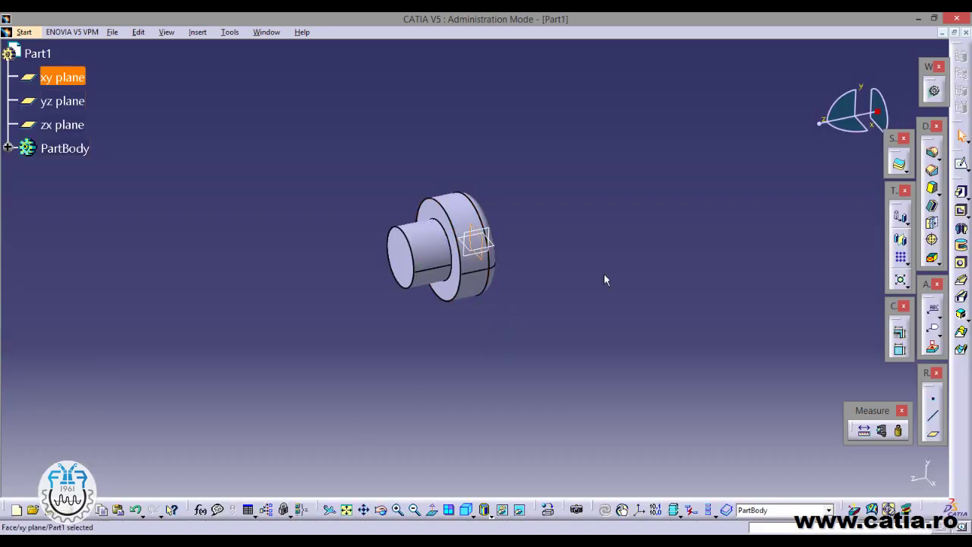
click(932, 437)
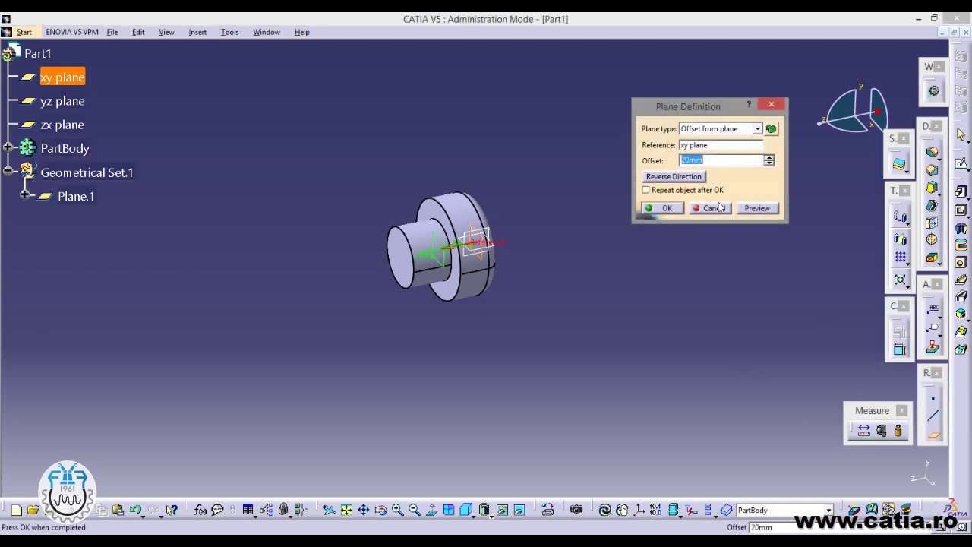
text(50)
click(661, 208)
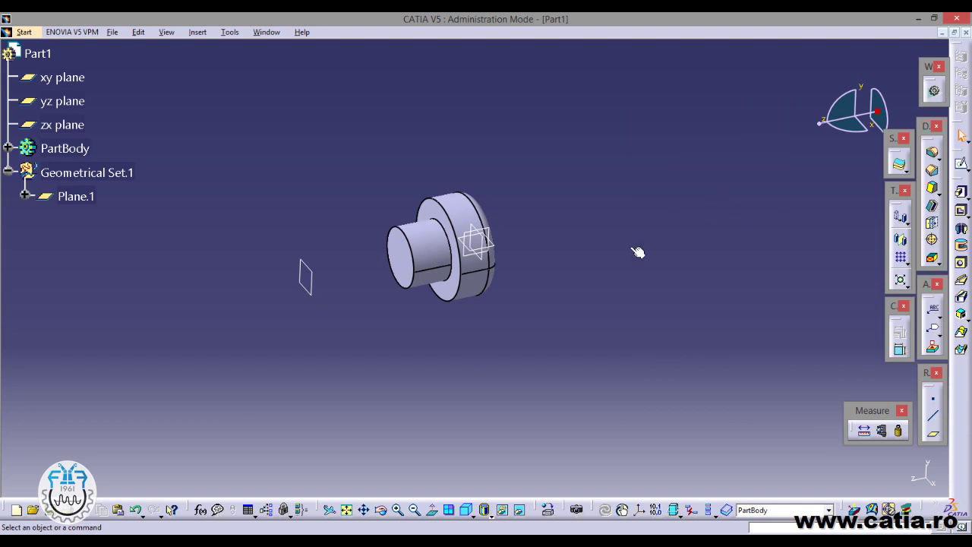
Step: Create Plane.2 offset 19 mm from the xy plane and review both planes
click(934, 437)
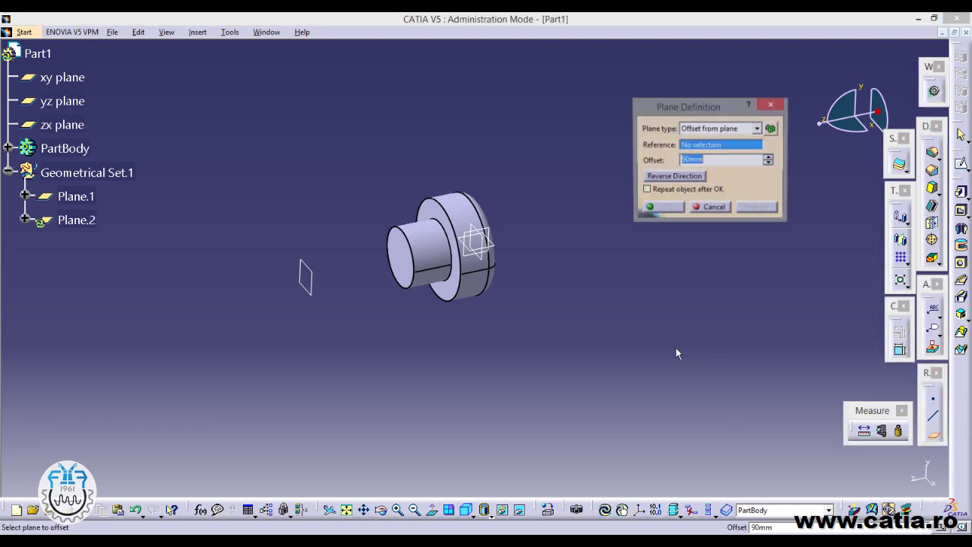
click(489, 263)
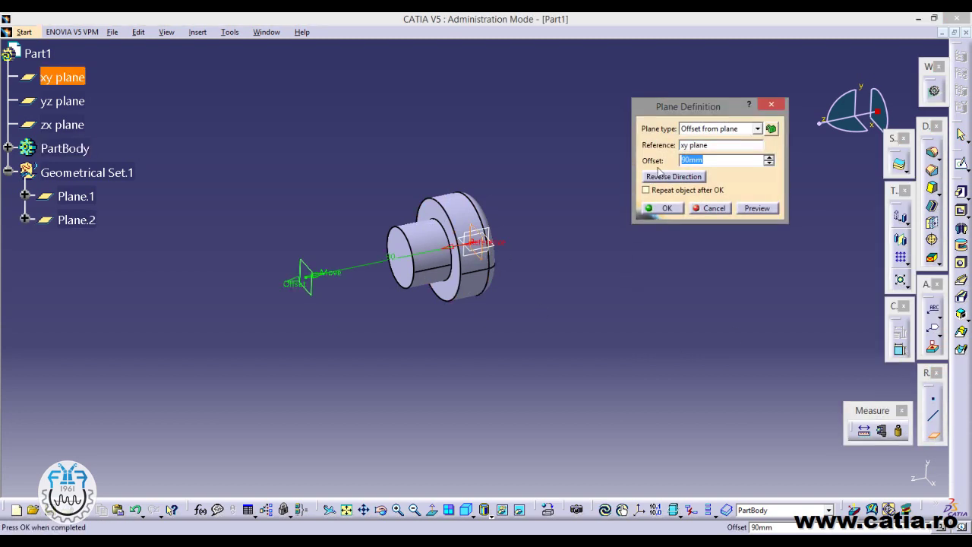
text(19)
key(Return)
mouse_move(517, 301)
middle_down()
mouse_move(460, 297)
mouse_move(541, 411)
middle_up()
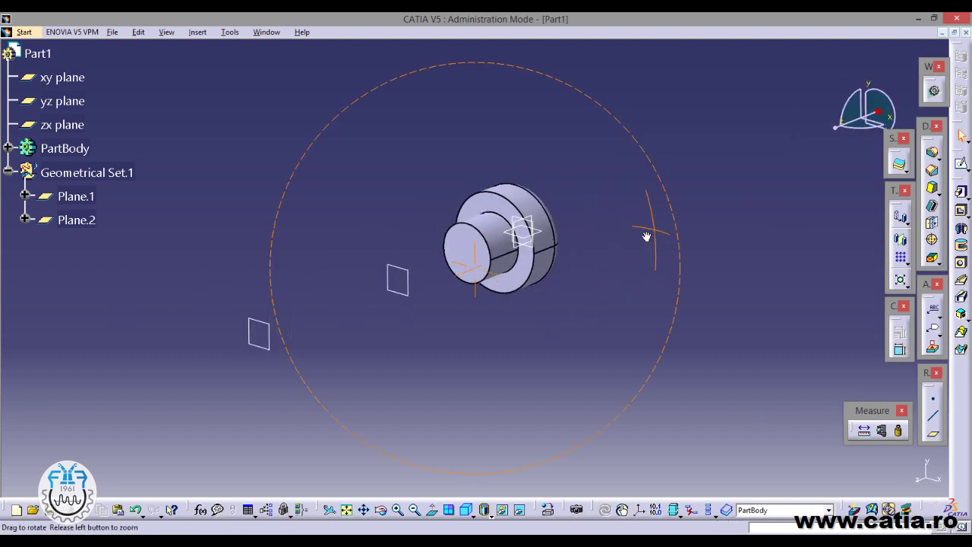
key(alt+Tab)
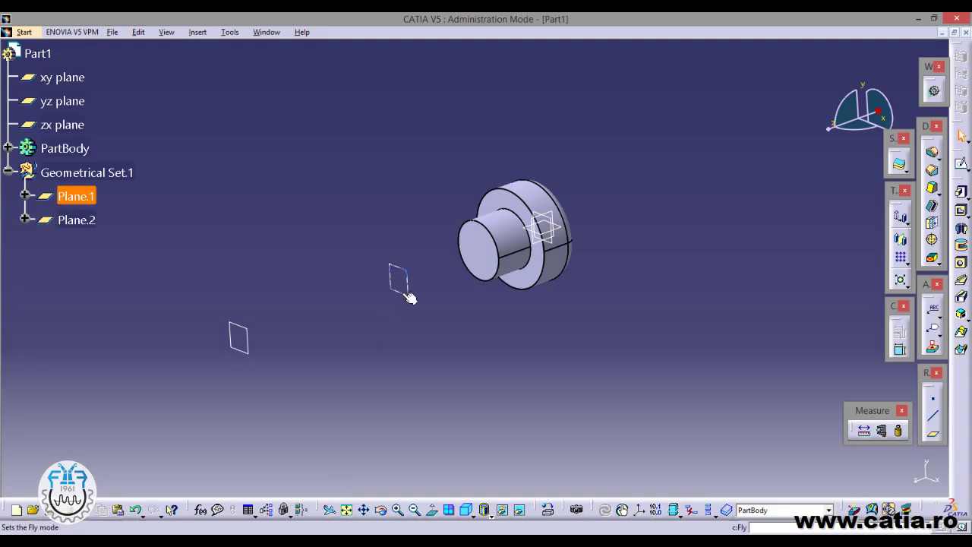
Step: Start a sketch on Plane.1 and draw a large circle constrained to 120 mm diameter
click(402, 291)
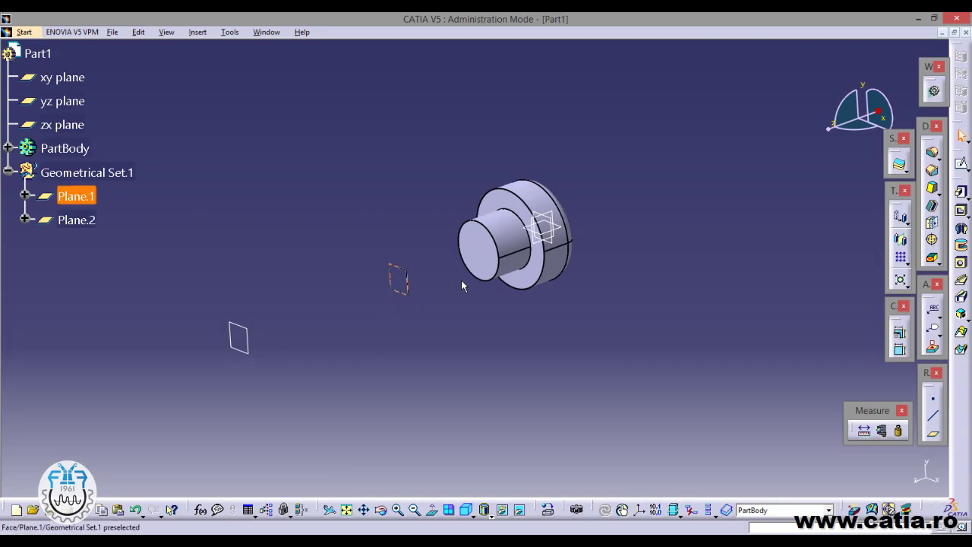
click(960, 163)
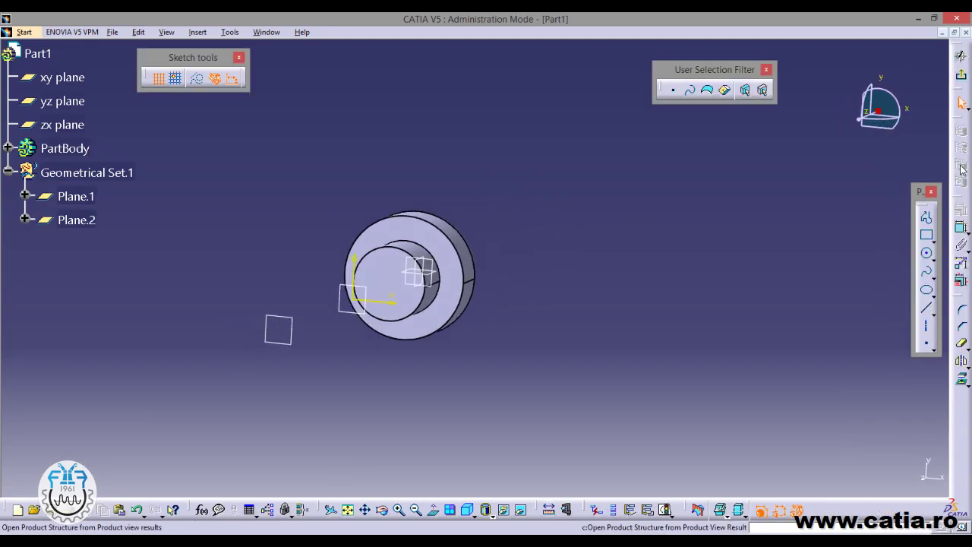
mouse_move(531, 328)
middle_down()
mouse_move(666, 245)
mouse_move(661, 205)
mouse_move(647, 213)
middle_up()
click(927, 253)
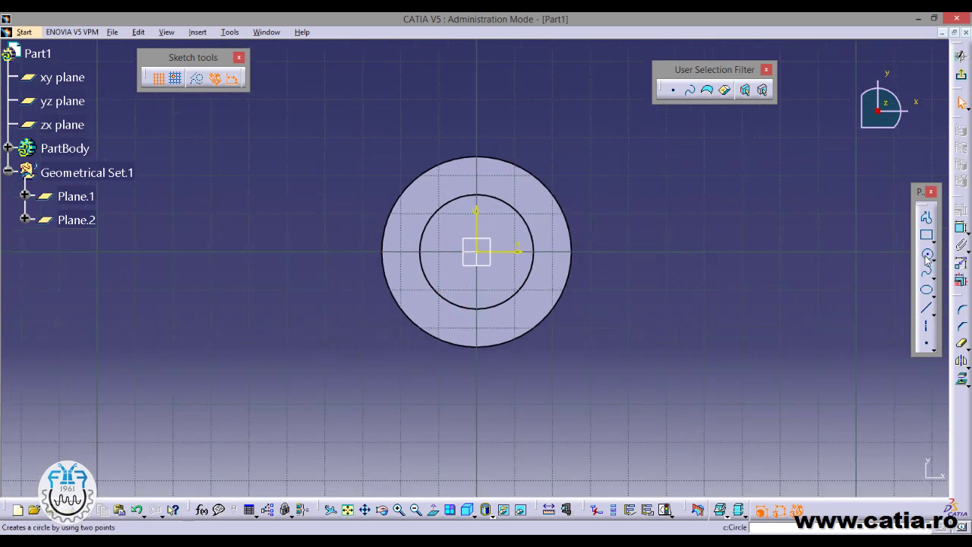
click(481, 363)
click(509, 141)
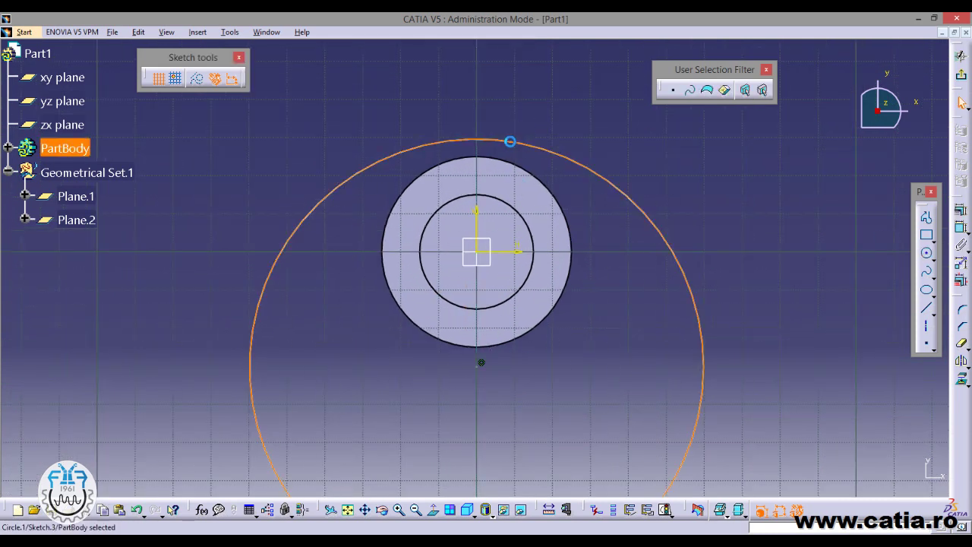
click(959, 210)
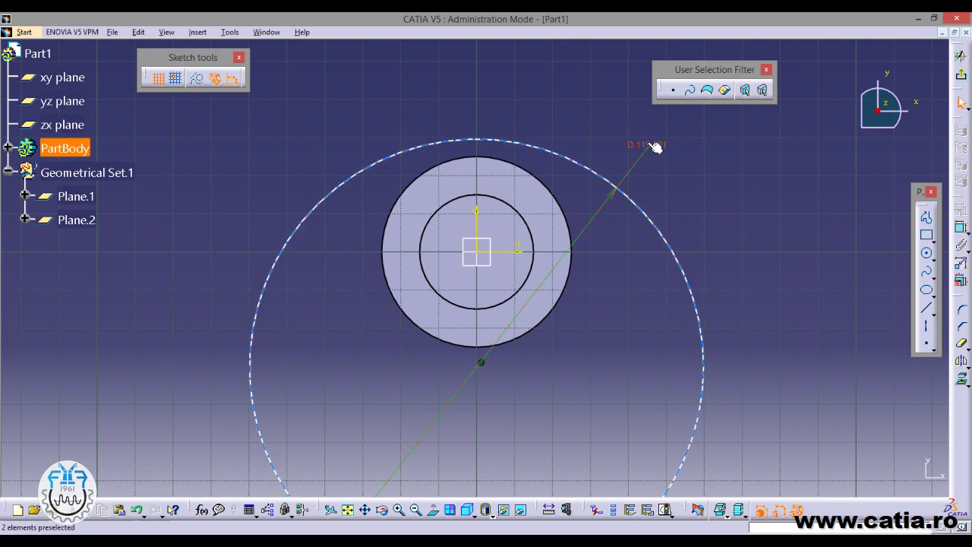
double_click(657, 143)
text(120)
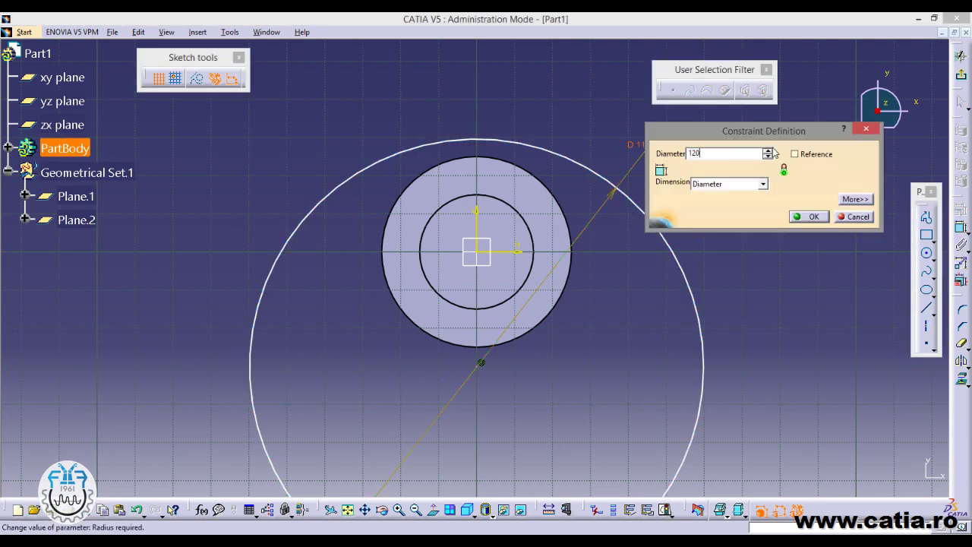
key(Return)
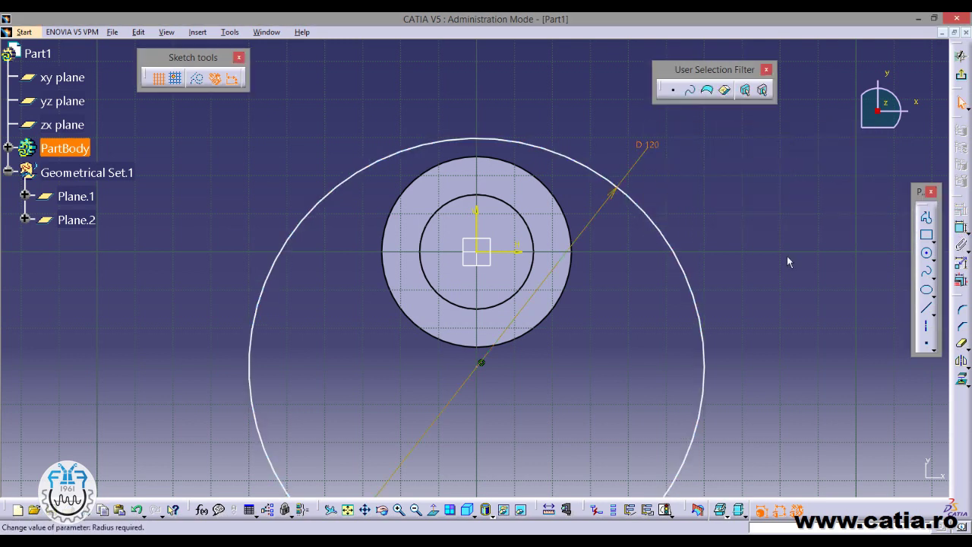
Step: Draw a rectangle around the hub circles, symmetric about the sketch's vertical axis
click(925, 235)
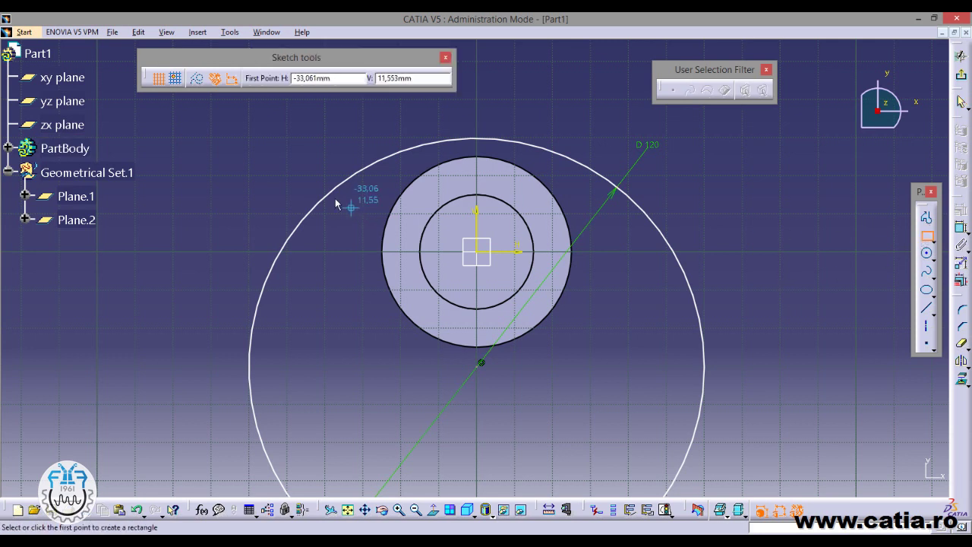
click(309, 185)
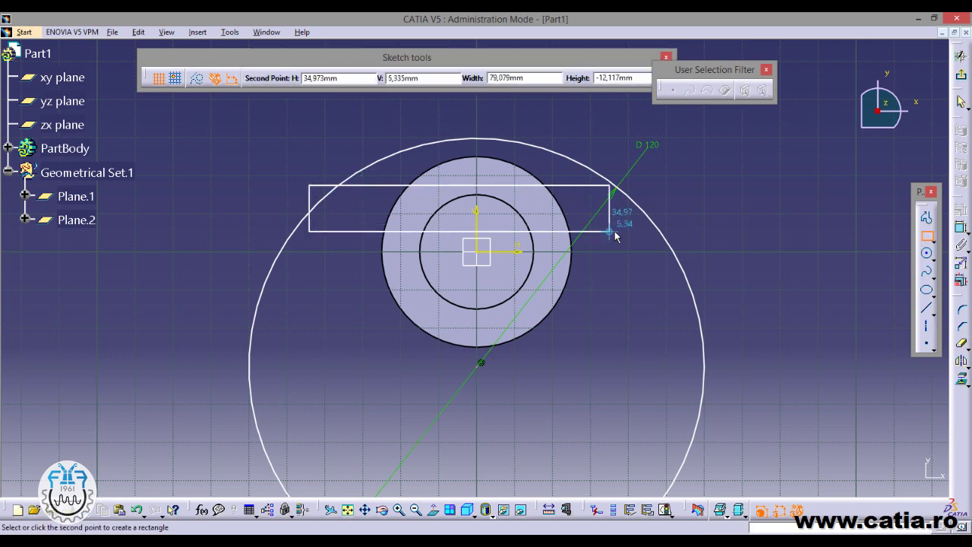
click(627, 376)
click(645, 337)
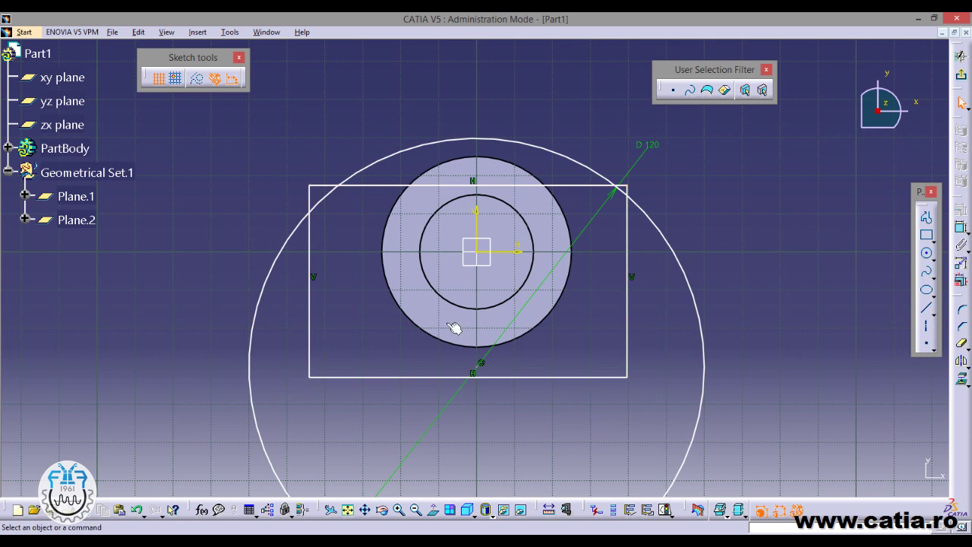
click(309, 325)
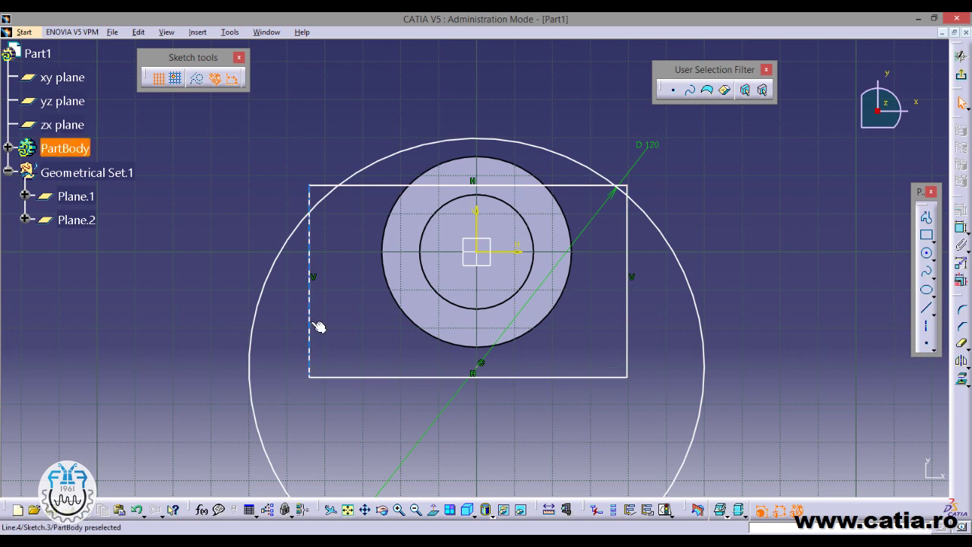
ctrl+click(629, 296)
ctrl+click(479, 220)
click(961, 210)
click(638, 256)
click(683, 304)
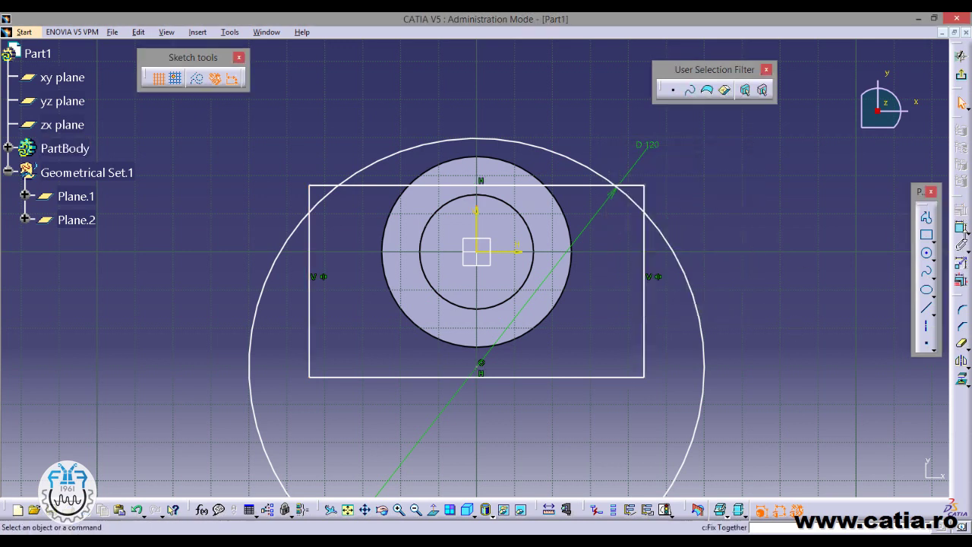
Step: Add a width dimension between the rectangle's left and right sides
click(310, 252)
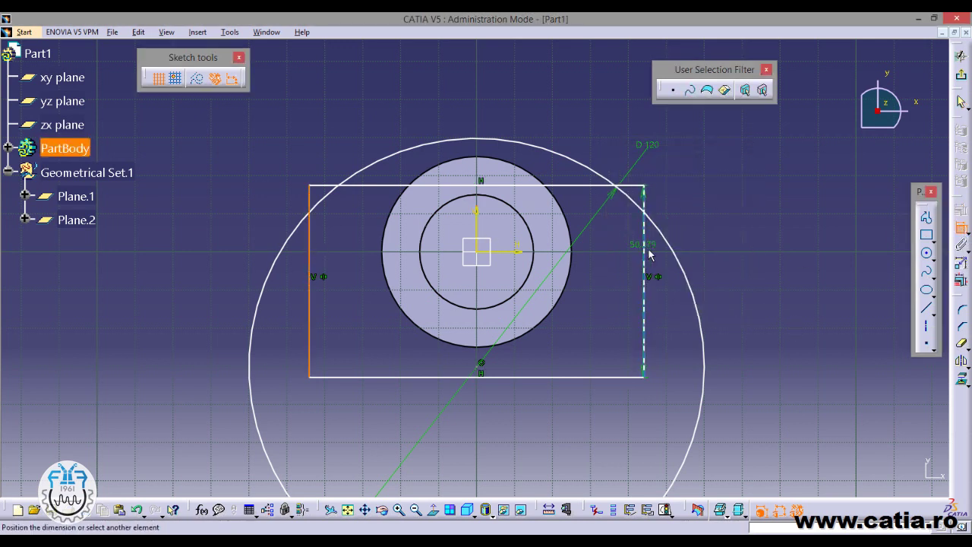
click(644, 257)
click(489, 128)
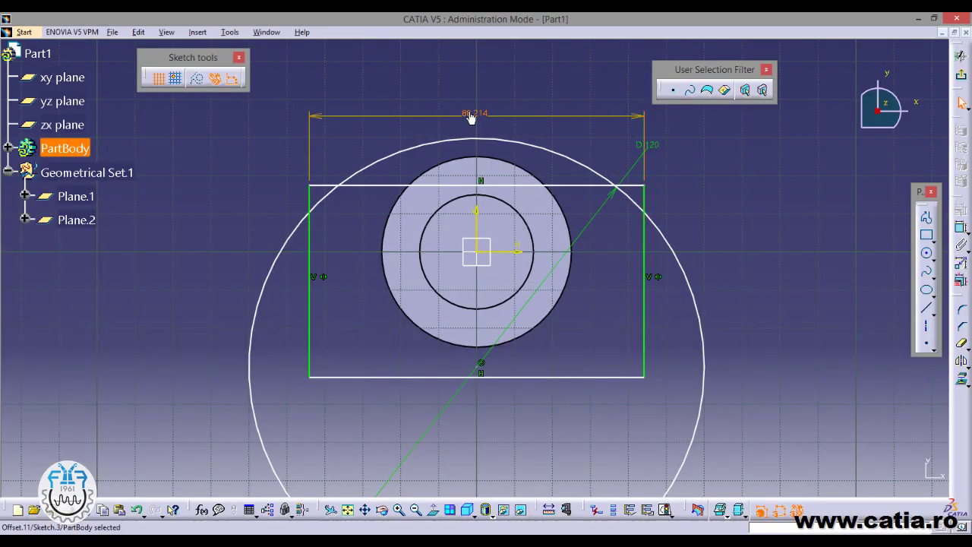
Step: Set the rectangle's width dimension to 60
double_click(469, 111)
text(60)
key(Return)
key(Return)
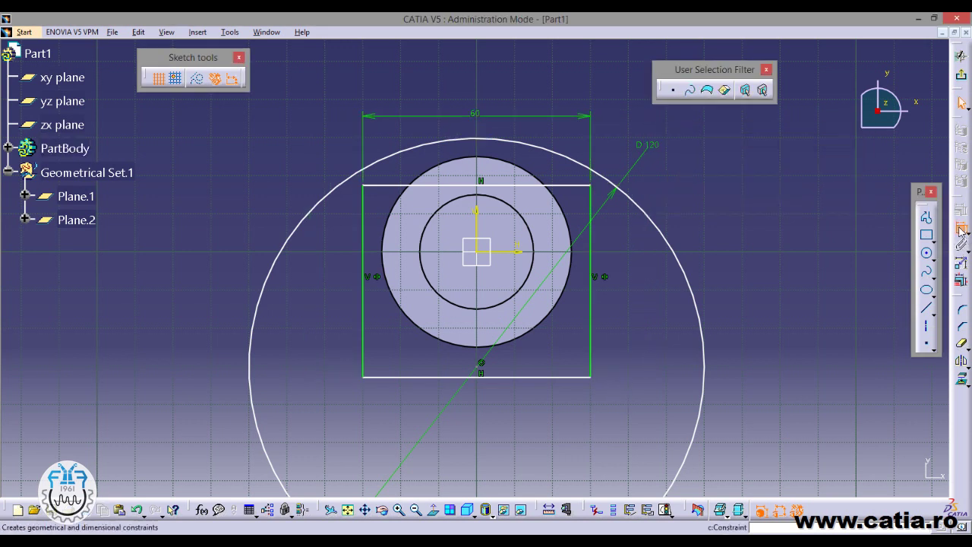
Step: Apply a coincidence constraint to the rectangle's bottom edge
click(550, 377)
right_click(544, 420)
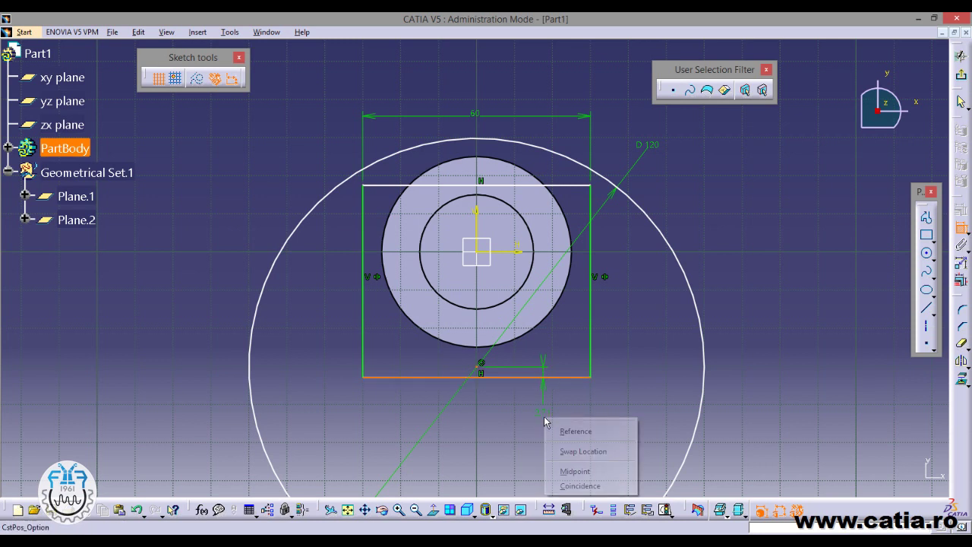
click(608, 486)
middle_drag(537, 450, 542, 384)
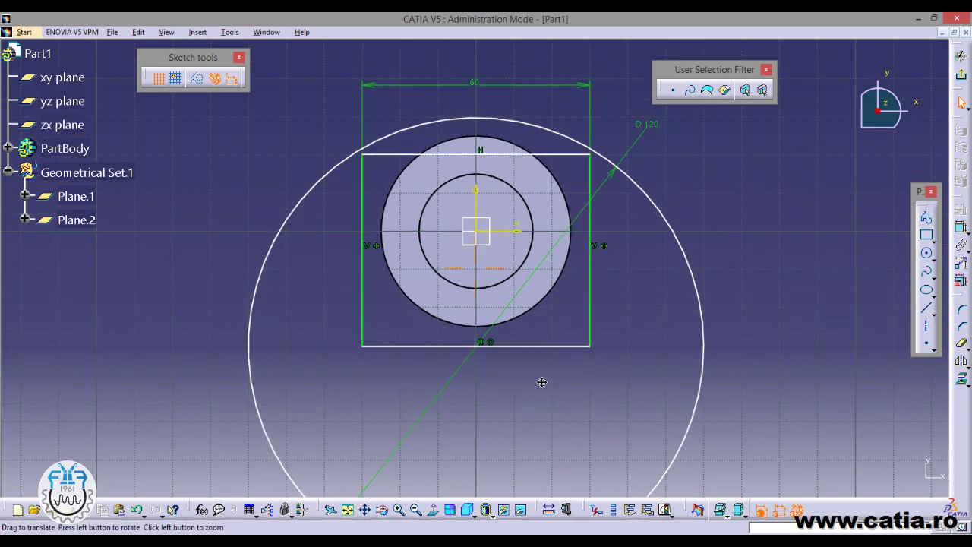
key(alt+Tab)
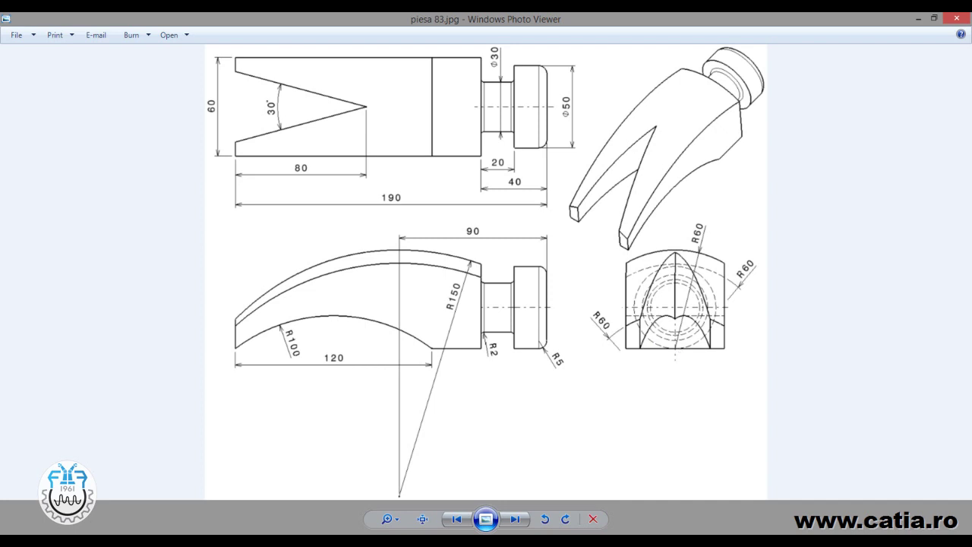
key(alt+Tab)
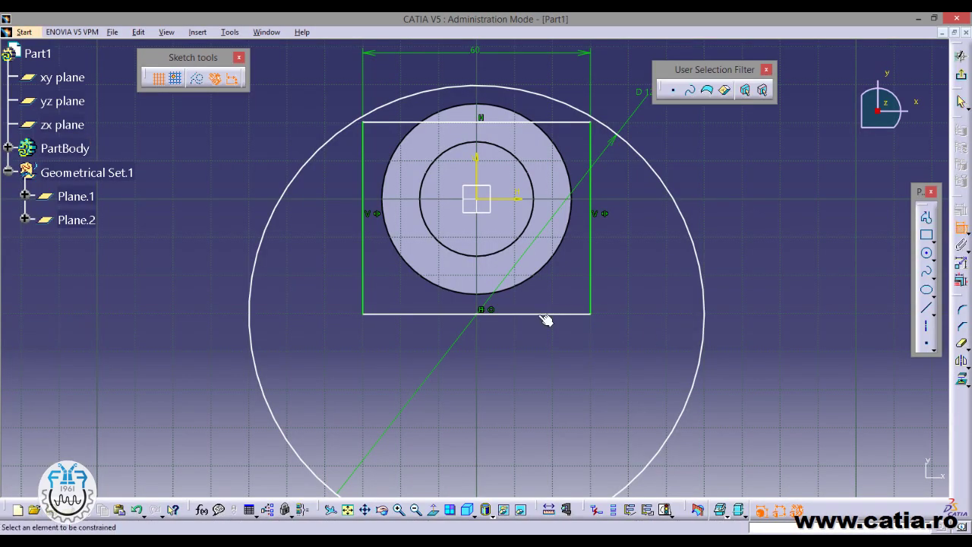
Step: Make the rectangle's bottom edge tangent to the hub circle and raise its top edge above the large circle
click(542, 313)
click(527, 281)
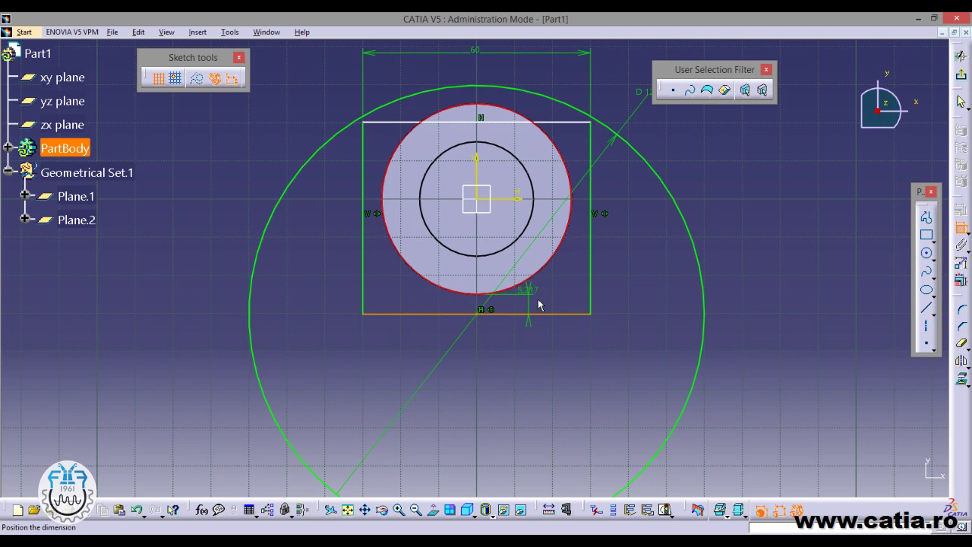
right_click(559, 302)
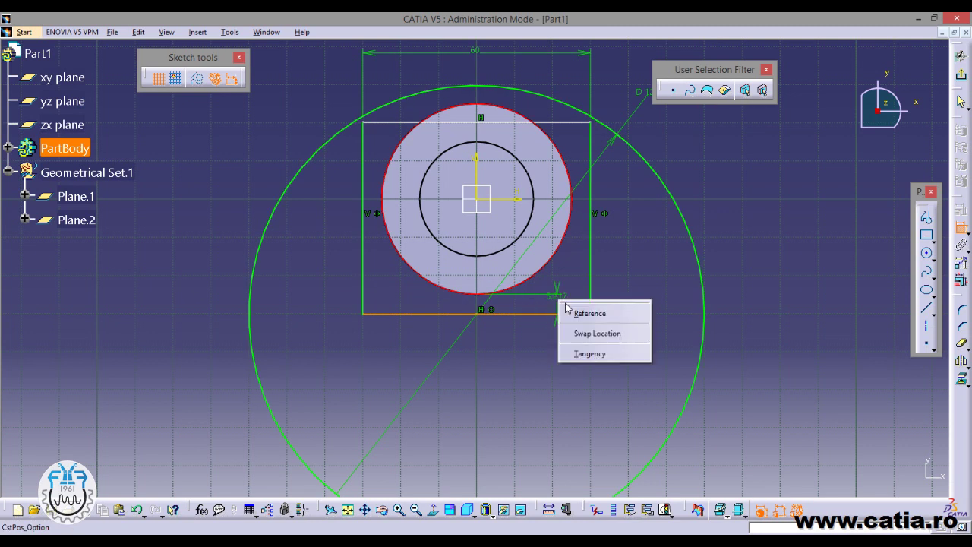
click(633, 357)
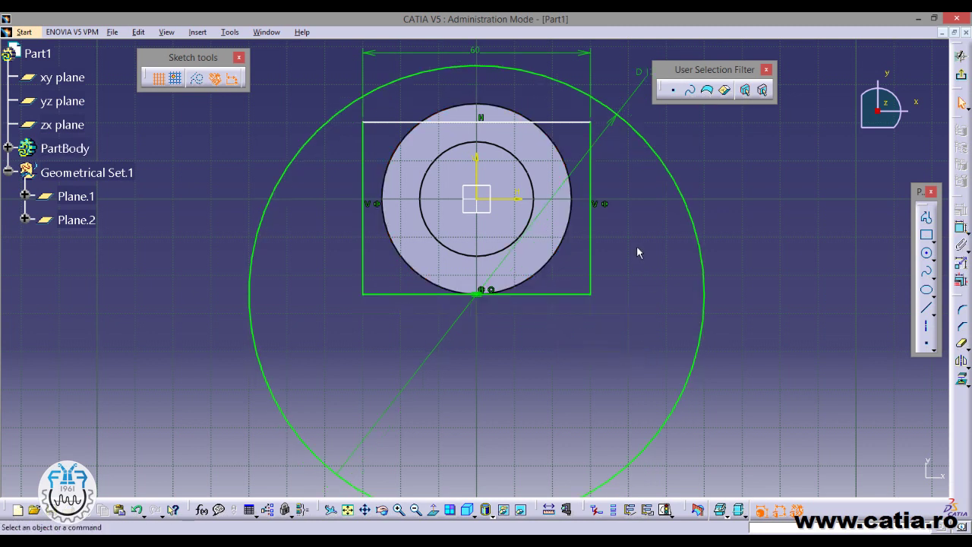
middle_drag(636, 245, 633, 360)
drag(557, 145, 560, 141)
Step: Quick-trim the top edge, upper side segments and outer arcs, then exit the sketch
middle_drag(691, 195, 683, 160)
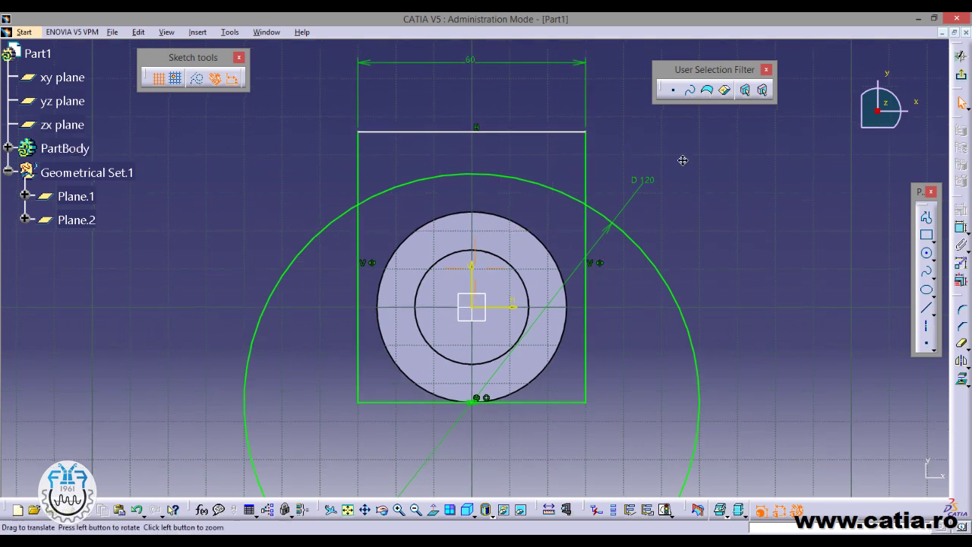
click(963, 348)
click(358, 161)
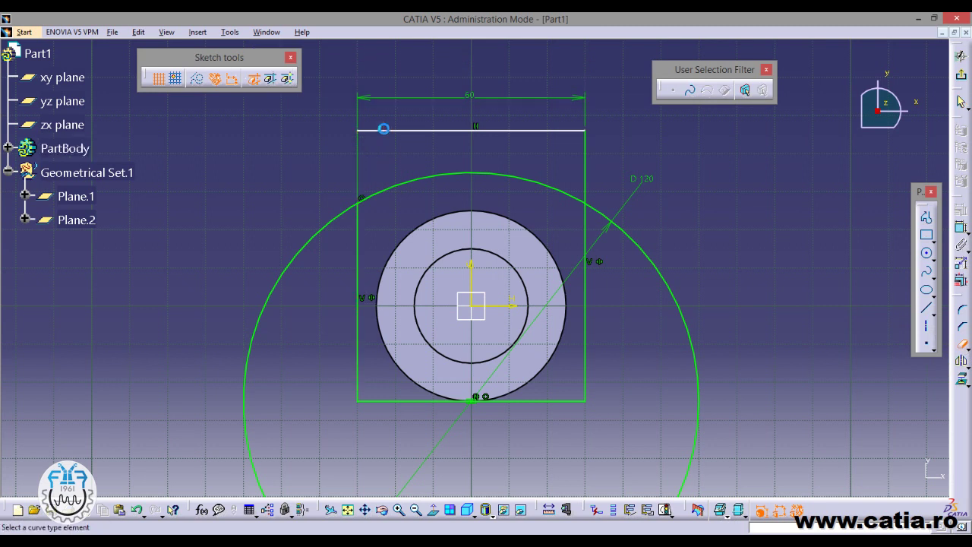
click(426, 131)
click(588, 164)
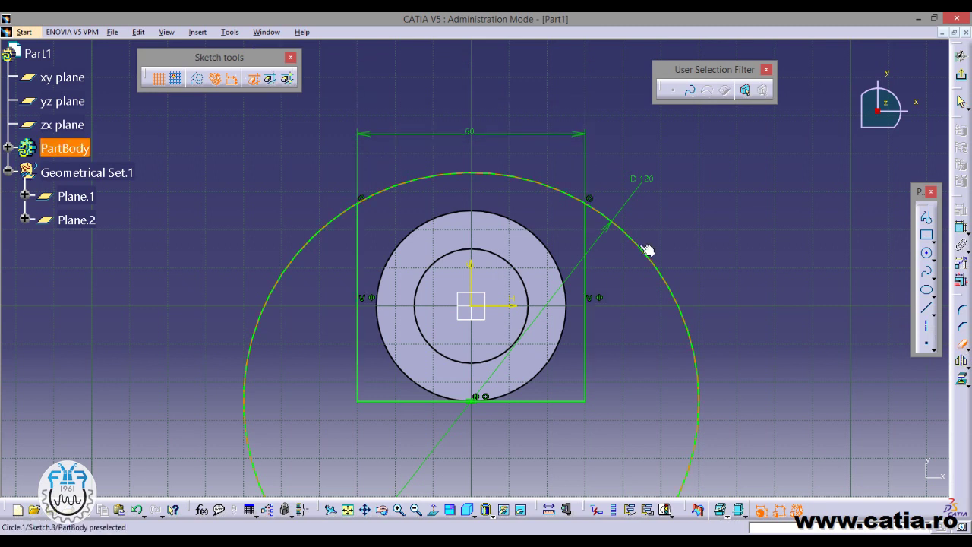
click(640, 244)
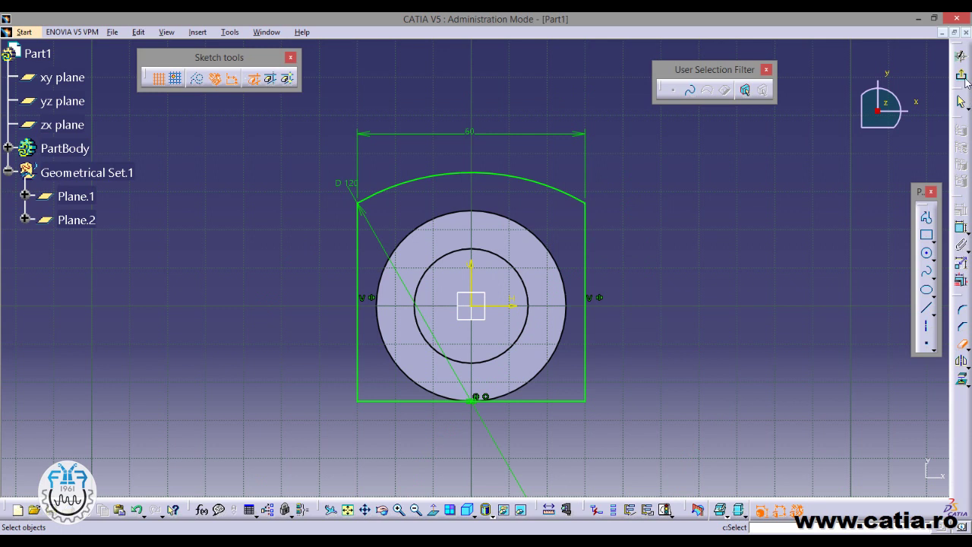
click(960, 74)
mouse_move(680, 258)
middle_down()
mouse_move(527, 330)
mouse_move(657, 274)
mouse_move(549, 327)
middle_up()
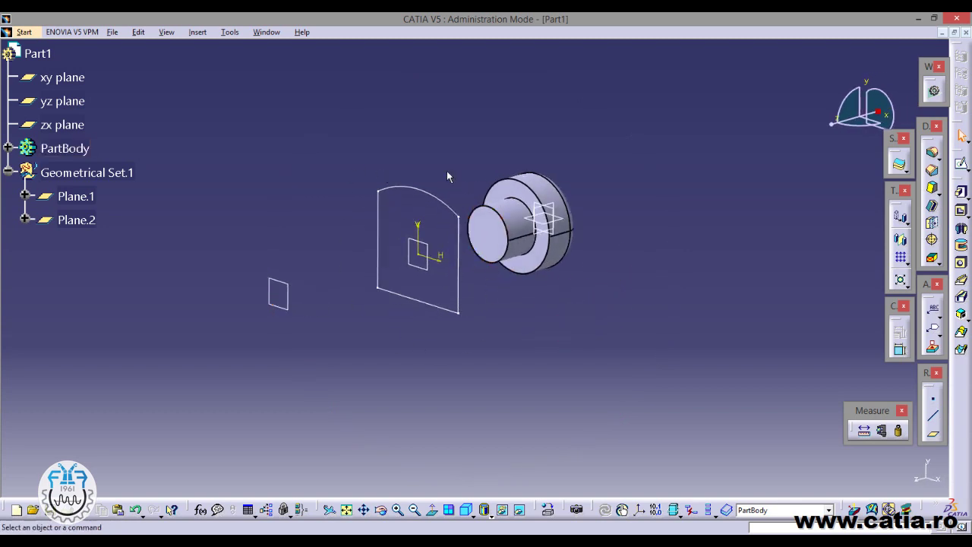
Step: Check the hammer reference drawing, then switch Part1 to the Generative Shape Design workbench
key(alt+Tab)
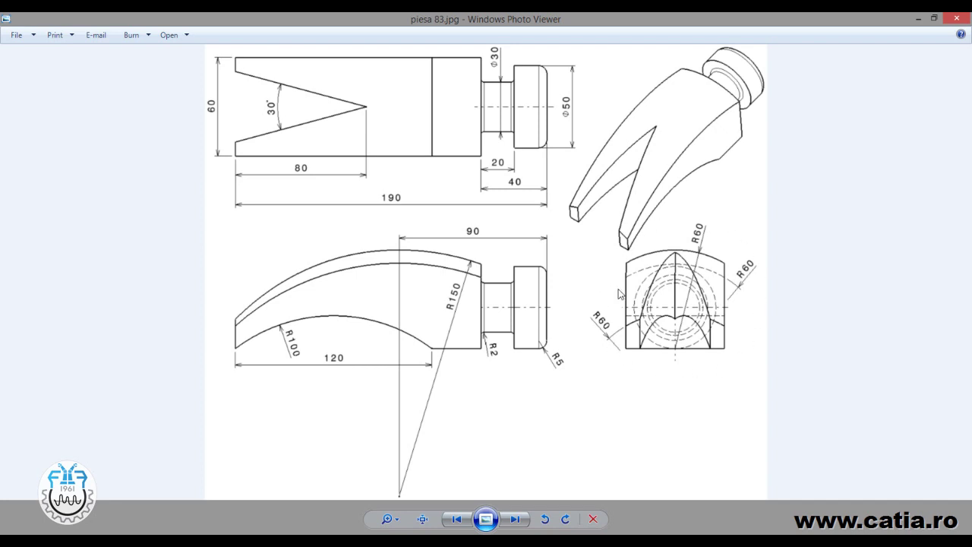
key(alt+Tab)
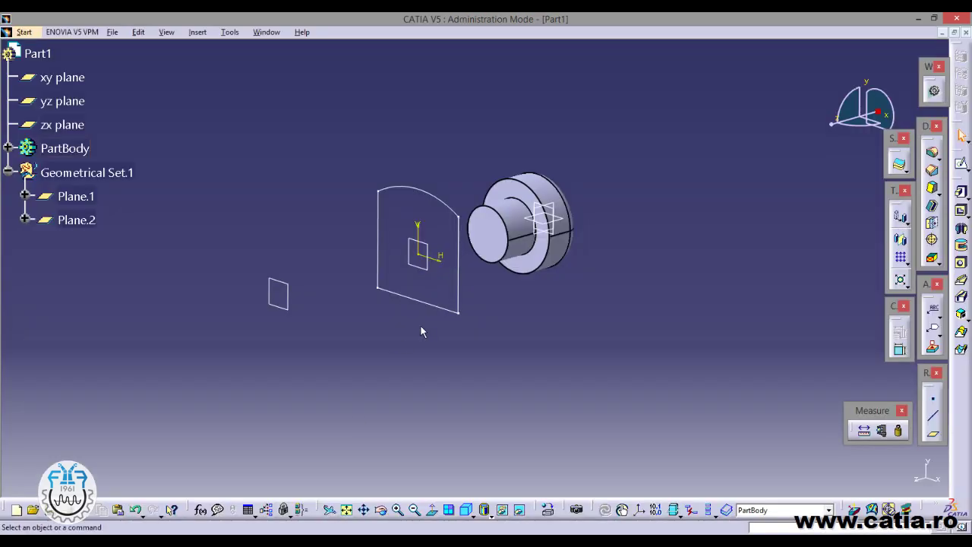
click(24, 32)
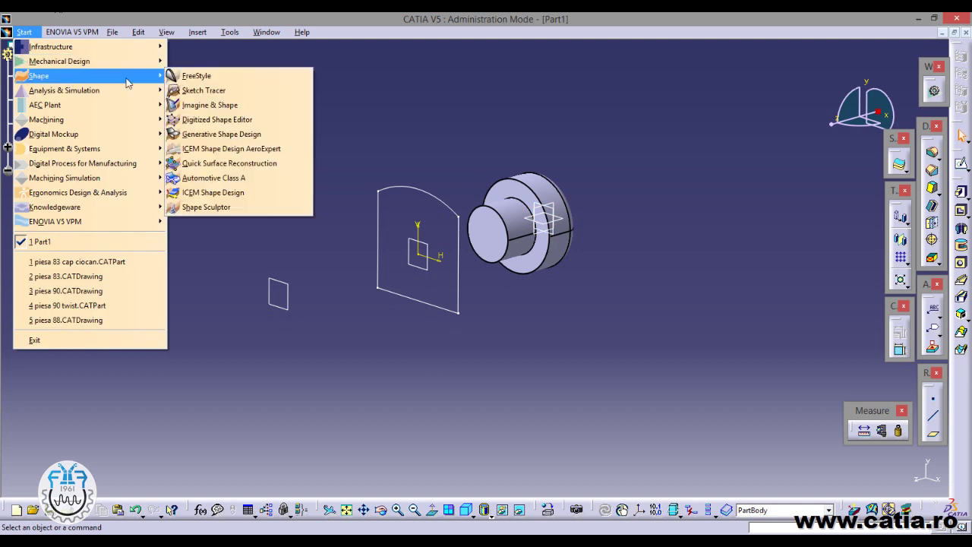
mouse_move(39, 75)
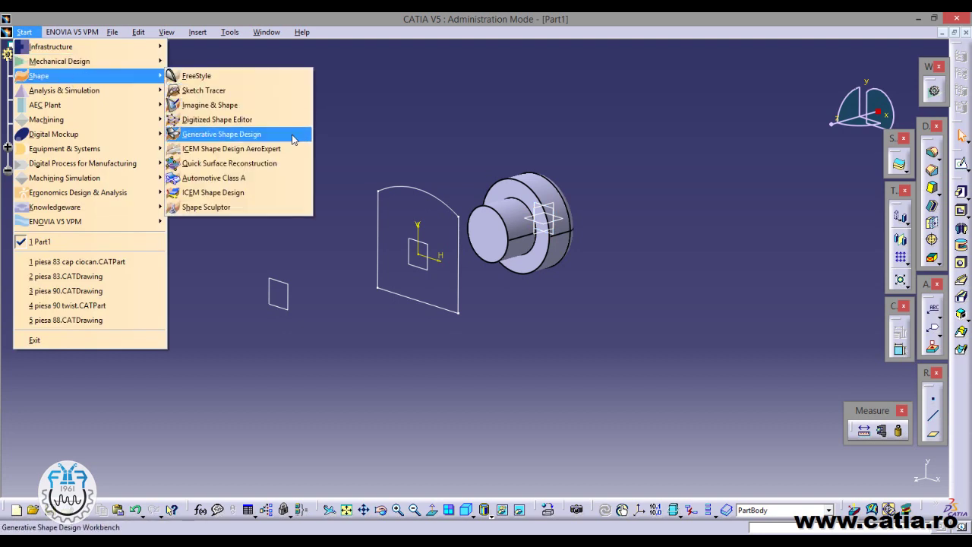
click(293, 139)
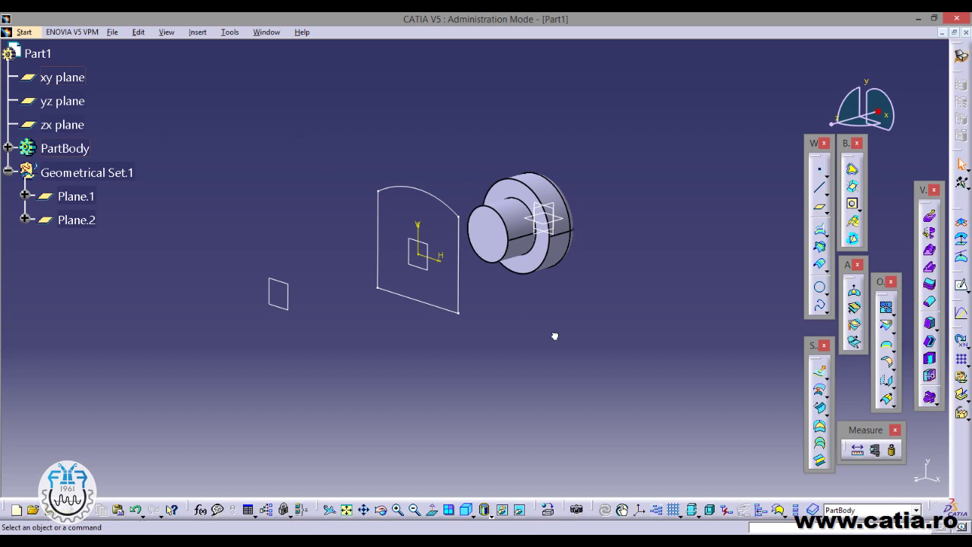
Step: Intersect Sketch.3 with the yz plane to create Intersect.1
click(821, 249)
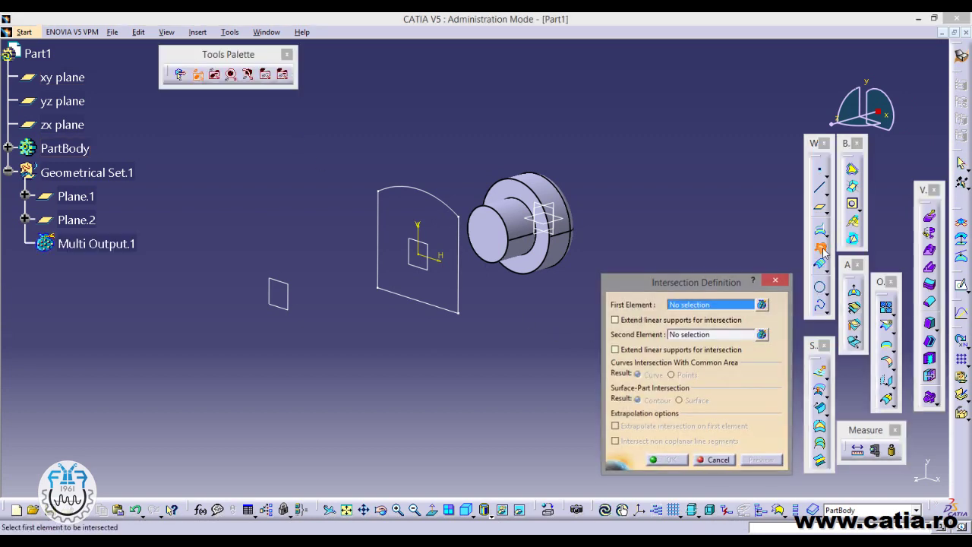
click(432, 195)
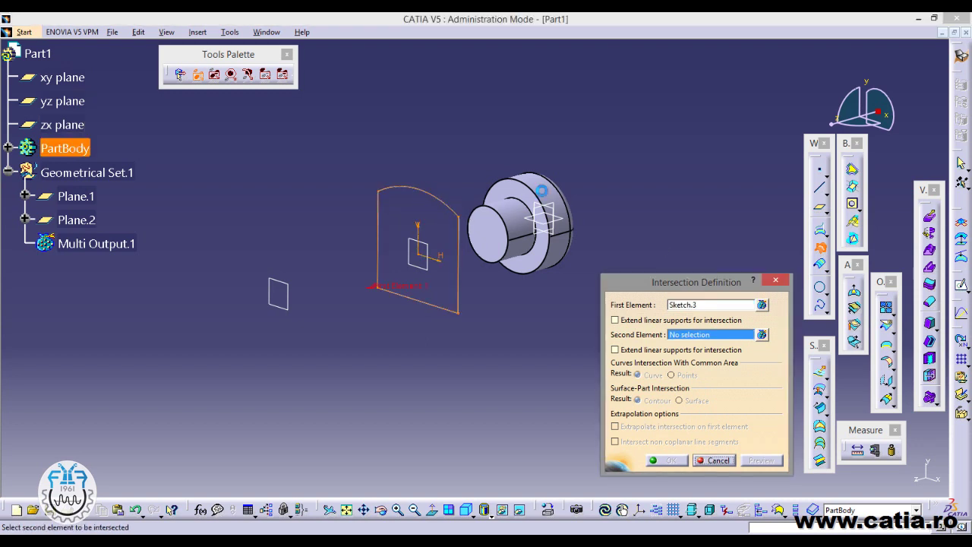
click(558, 203)
mouse_move(641, 221)
middle_down()
mouse_move(599, 239)
mouse_move(613, 240)
middle_up()
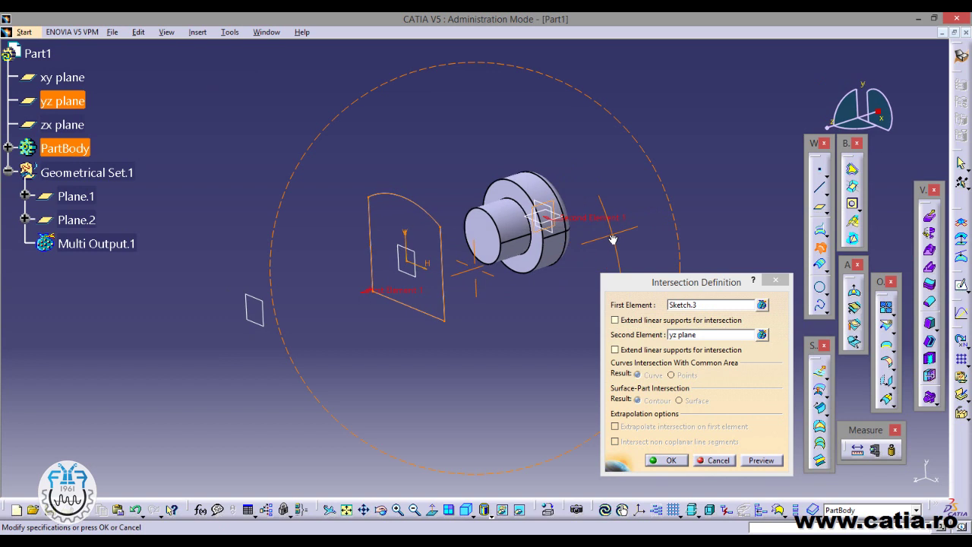
click(671, 460)
Step: Extract a single vertex from the two-part intersection result as Extract.1
click(812, 439)
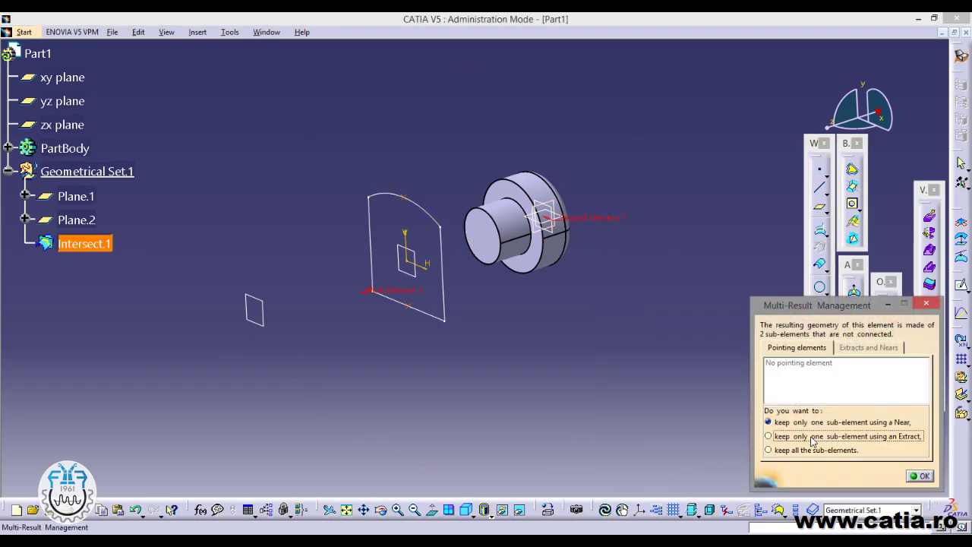
click(922, 476)
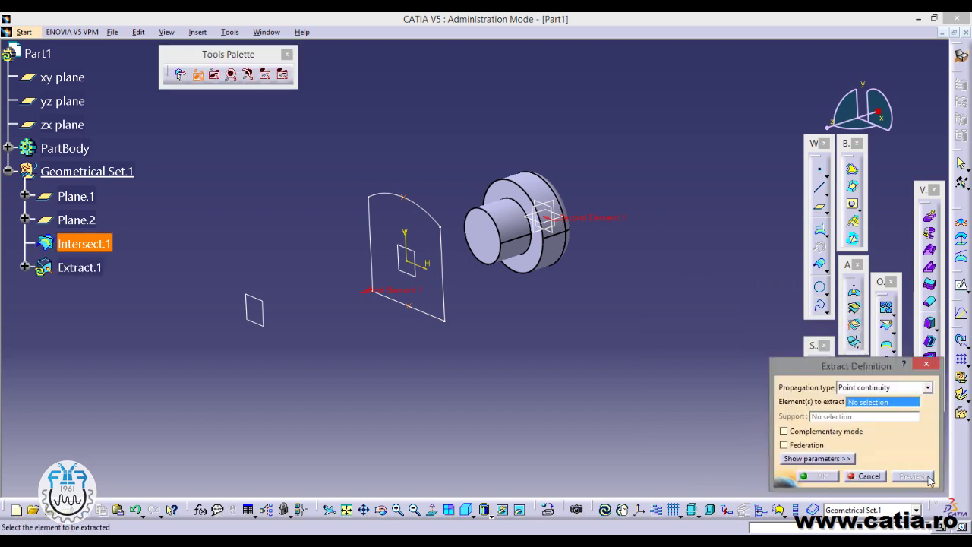
click(410, 202)
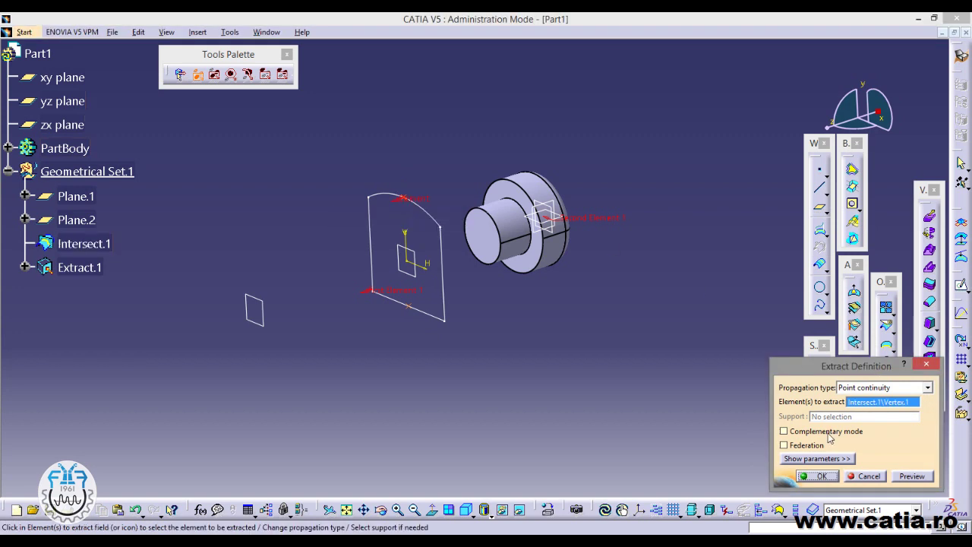
click(822, 476)
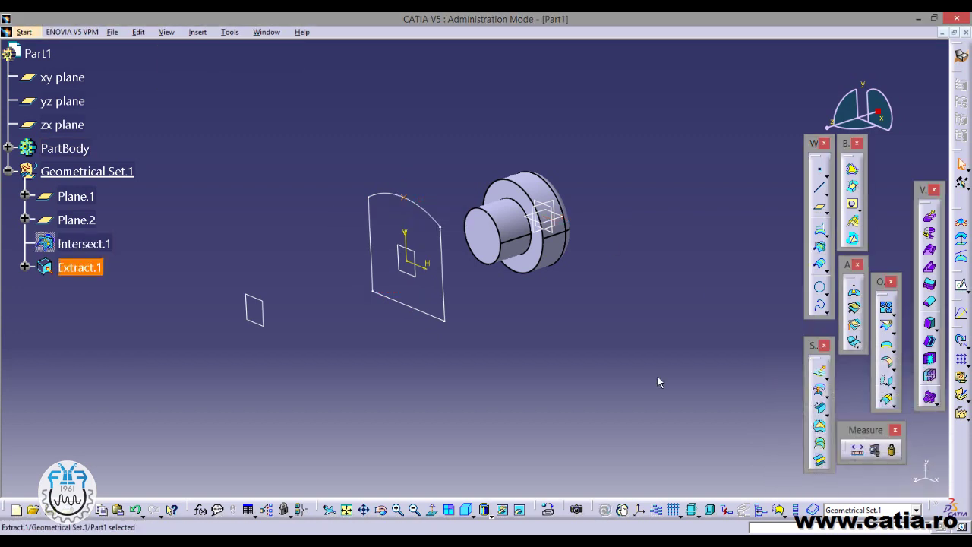
mouse_move(541, 326)
middle_down()
mouse_move(326, 263)
mouse_move(509, 284)
middle_up()
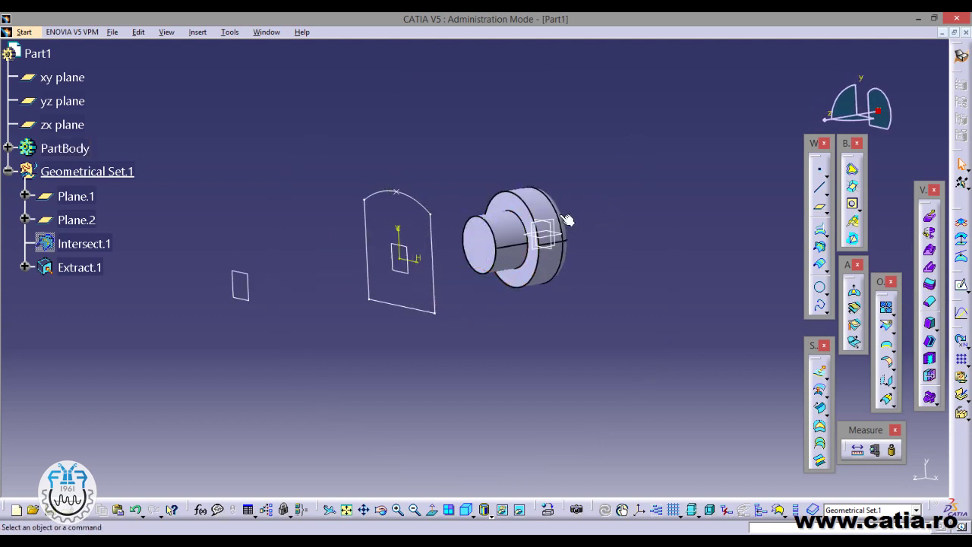
Step: Create Sketch.4 on the yz plane and recheck the hammer reference drawing
mouse_move(566, 220)
middle_down()
mouse_move(570, 303)
mouse_move(277, 304)
mouse_move(488, 297)
mouse_move(700, 235)
middle_up()
click(960, 283)
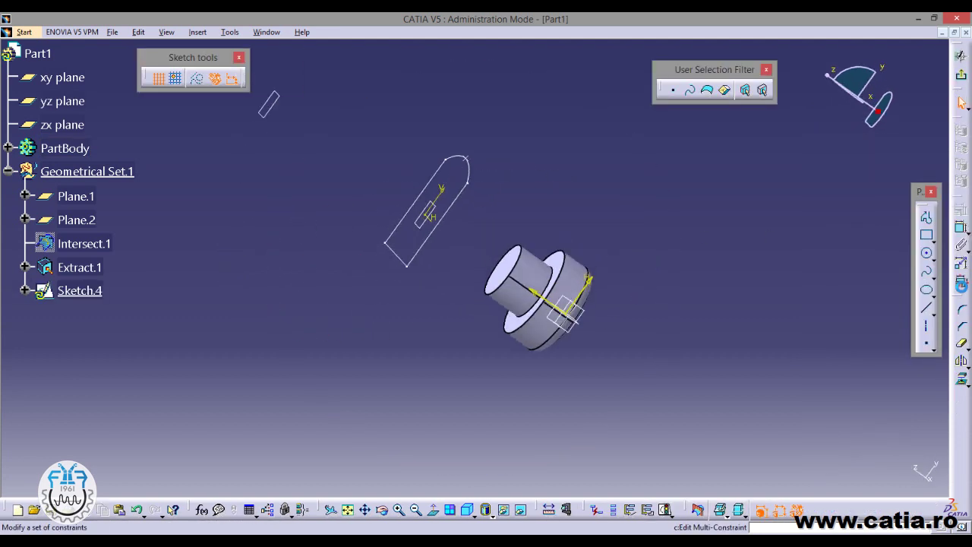
mouse_move(614, 261)
middle_down()
mouse_move(631, 319)
mouse_move(624, 276)
middle_up()
click(387, 530)
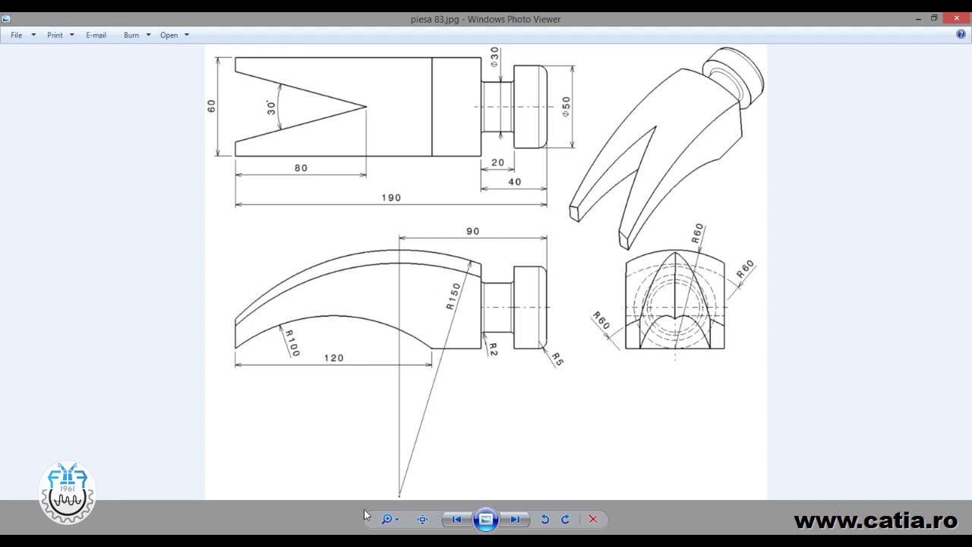
click(392, 530)
Step: Draw a circle in Sketch.4 and constrain its diameter to 300
click(927, 253)
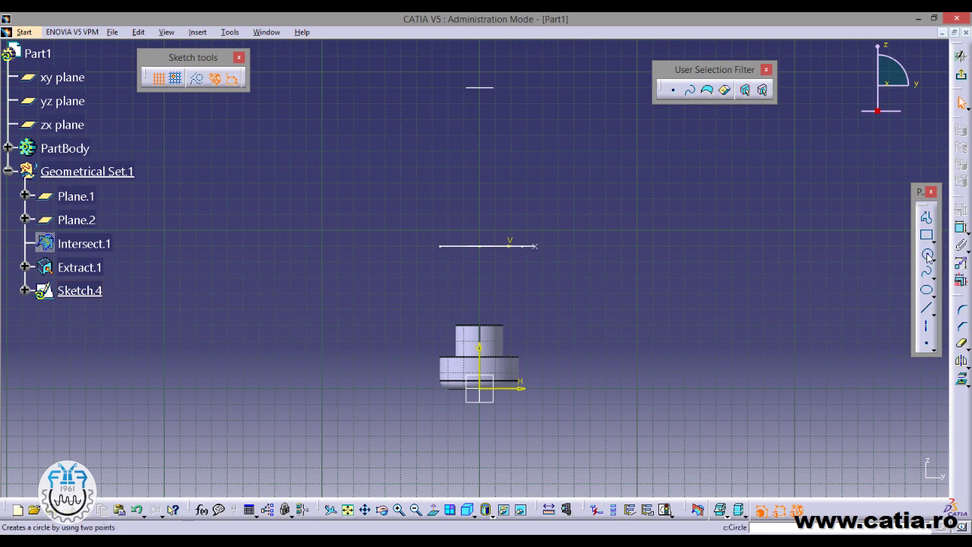
click(331, 240)
click(476, 246)
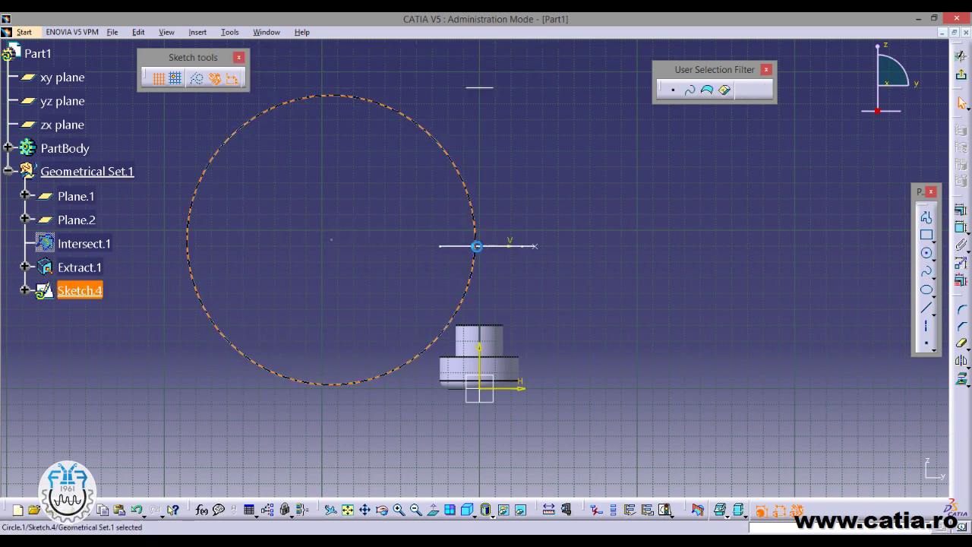
click(267, 510)
click(600, 183)
double_click(599, 182)
text(300)
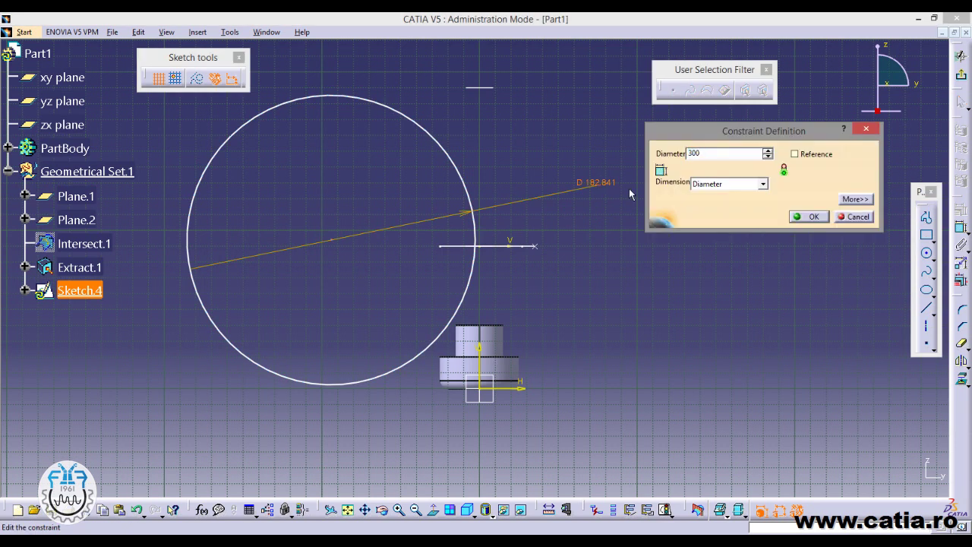
key(Return)
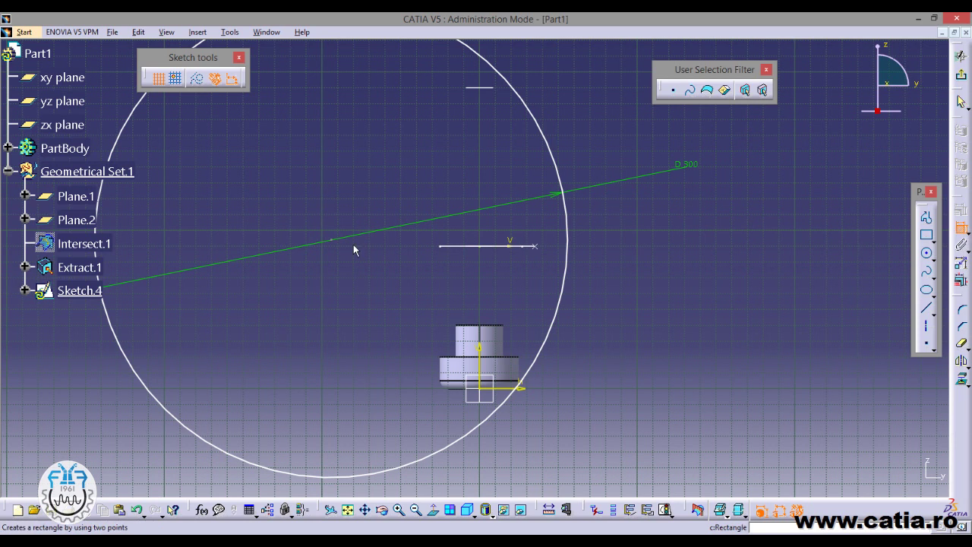
Step: Make the 300 circle's centre coincident with Plane.1
middle_drag(486, 283, 477, 262)
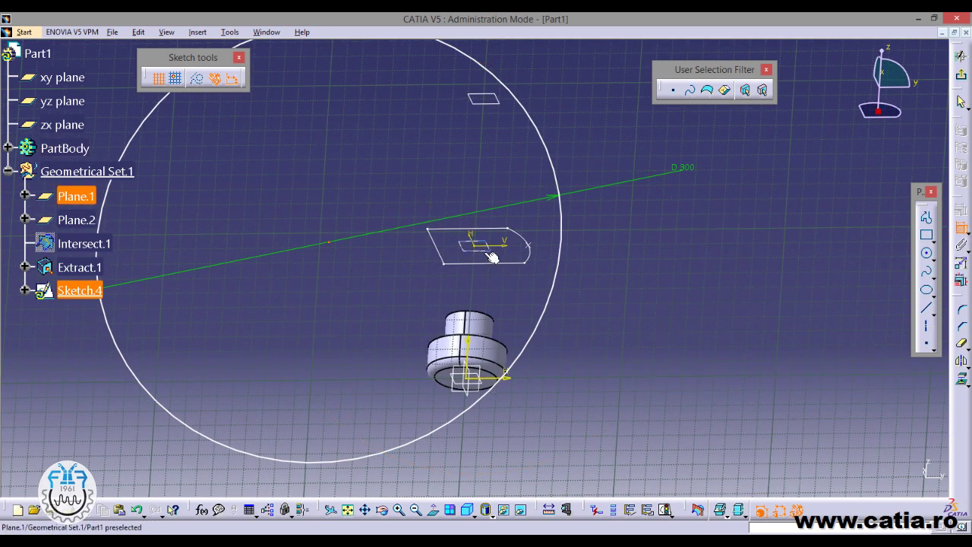
click(492, 257)
right_click(650, 274)
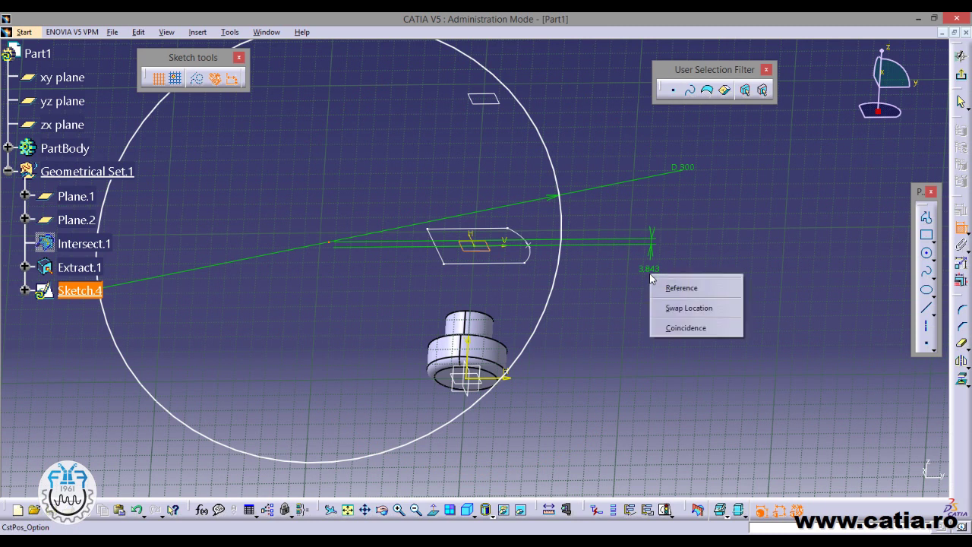
click(733, 329)
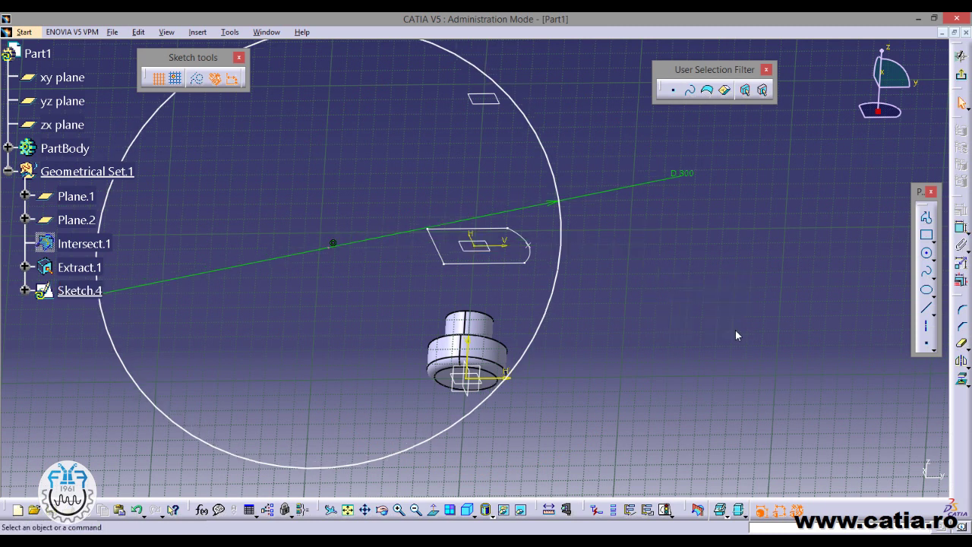
click(433, 510)
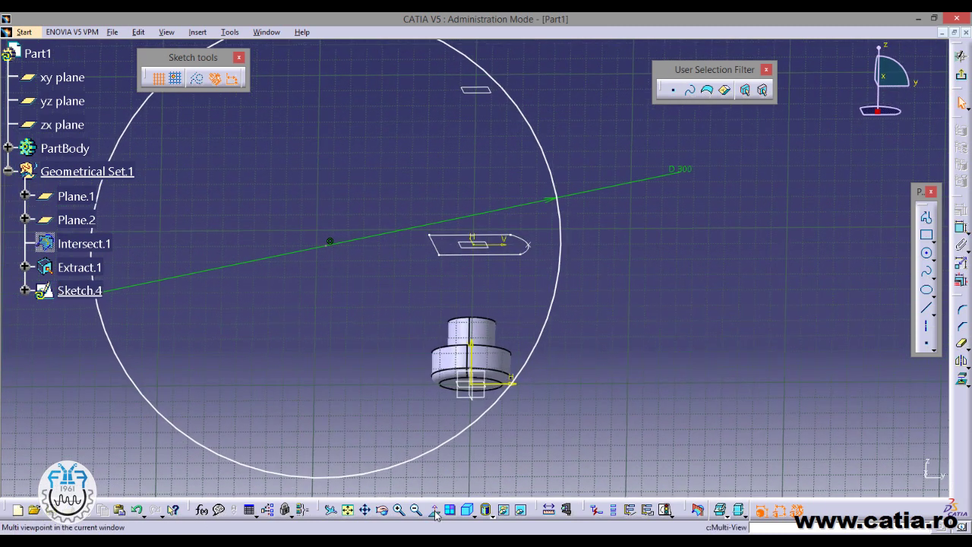
Step: Make the circle pass through the endpoint of Extract.1
click(960, 227)
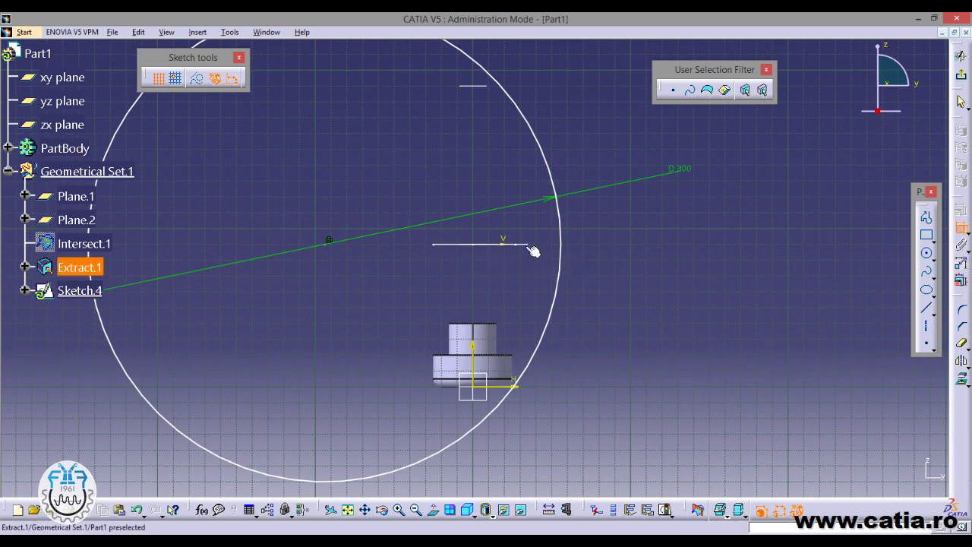
click(566, 253)
right_click(619, 253)
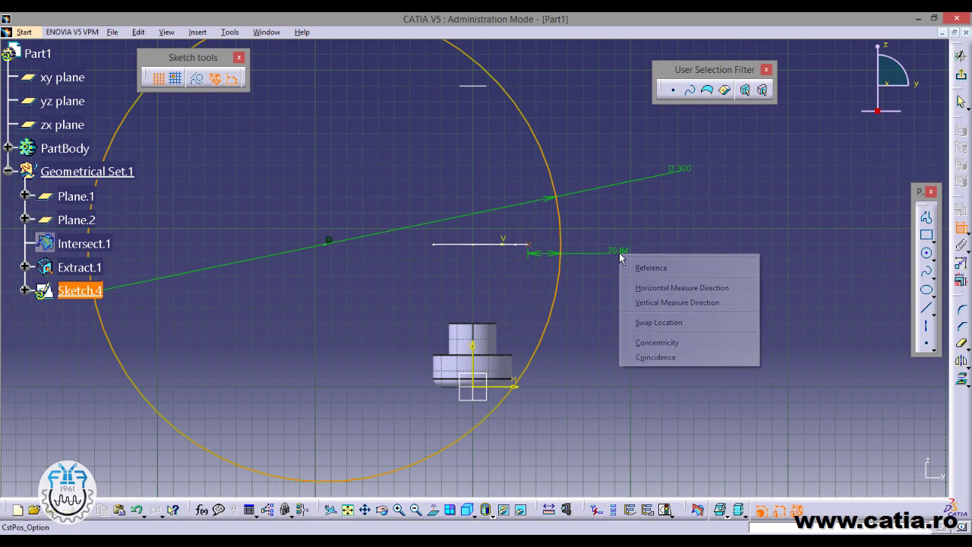
click(716, 356)
Step: Draw a lower and an upper horizontal line across the circle
mouse_move(669, 248)
middle_down()
mouse_move(645, 251)
mouse_move(645, 273)
middle_up()
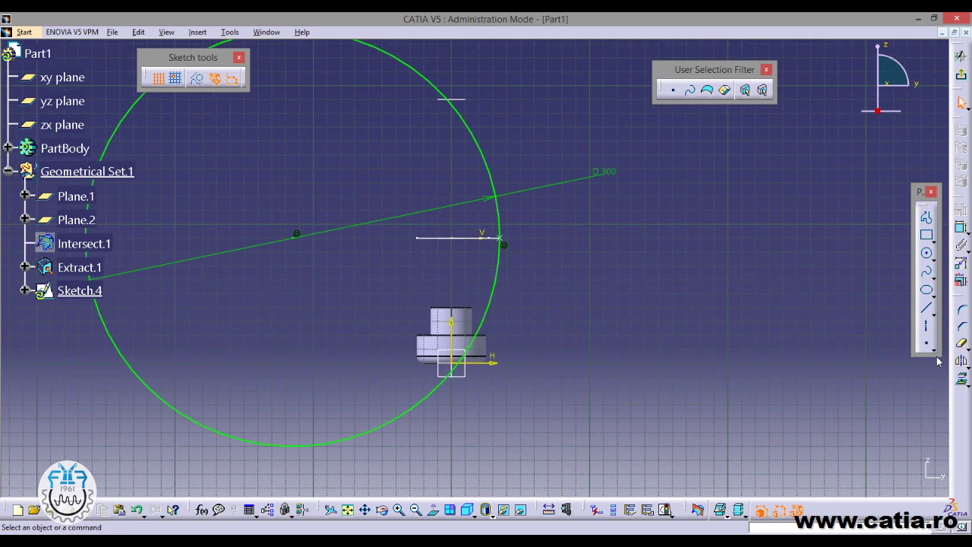
click(926, 307)
click(389, 291)
click(523, 292)
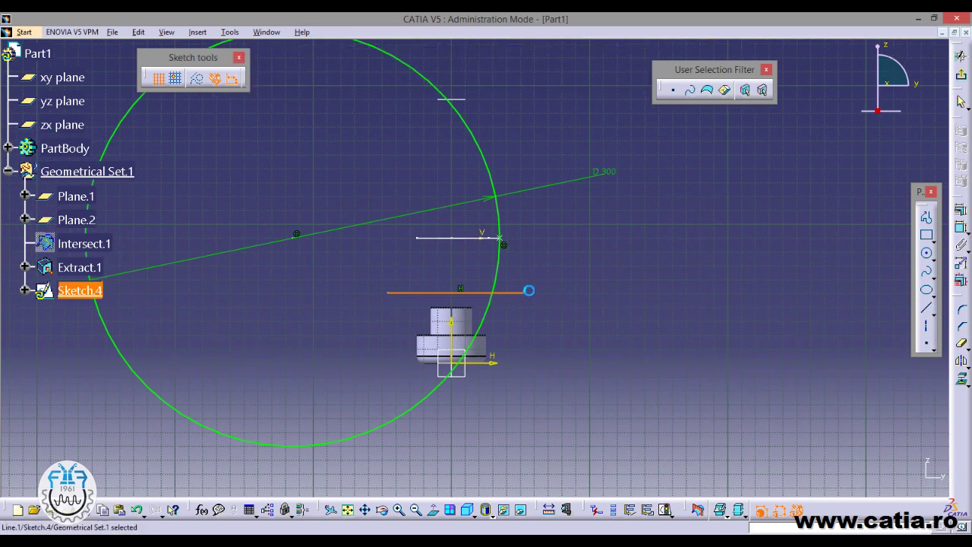
middle_drag(571, 239, 577, 286)
click(925, 307)
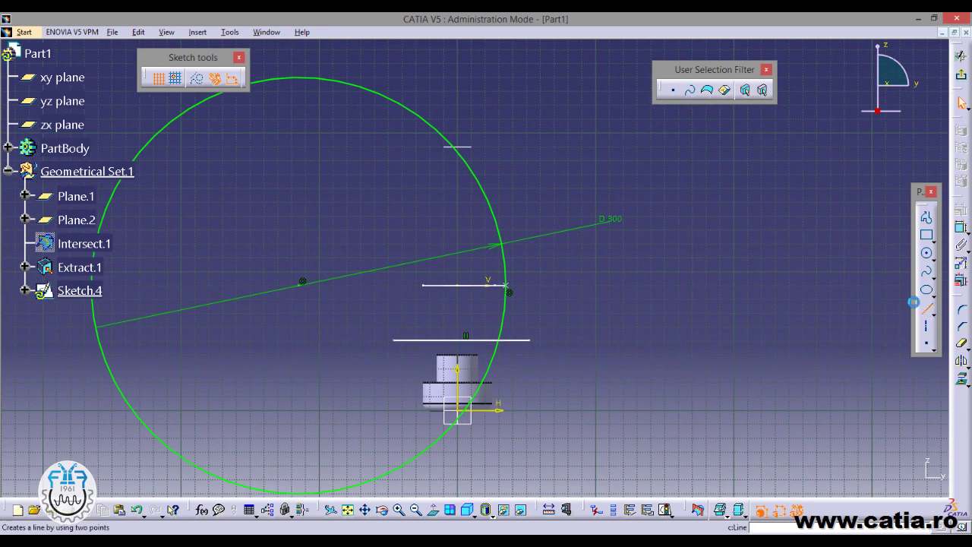
click(411, 156)
click(496, 157)
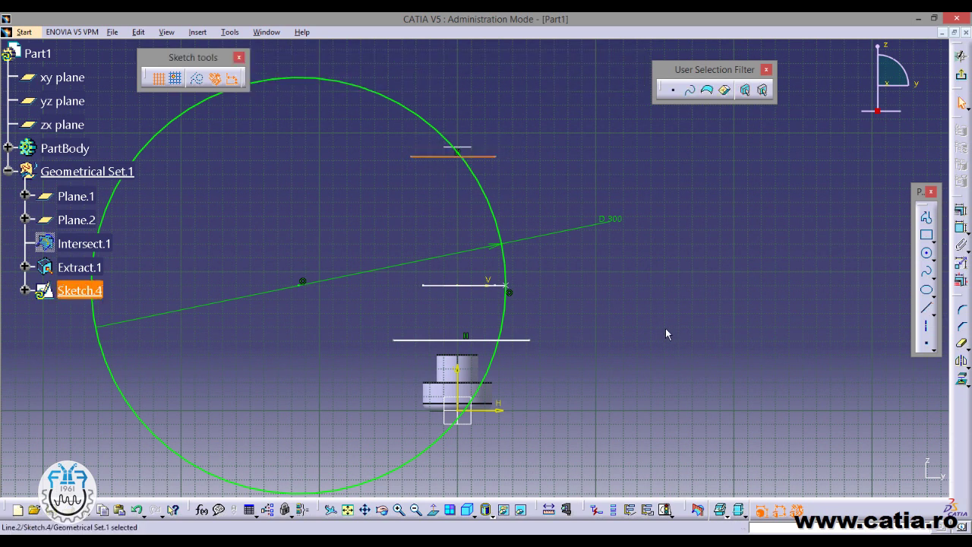
Step: Make the lower line coincident with the cylinder's top edge
click(962, 231)
click(490, 339)
middle_drag(469, 357, 465, 348)
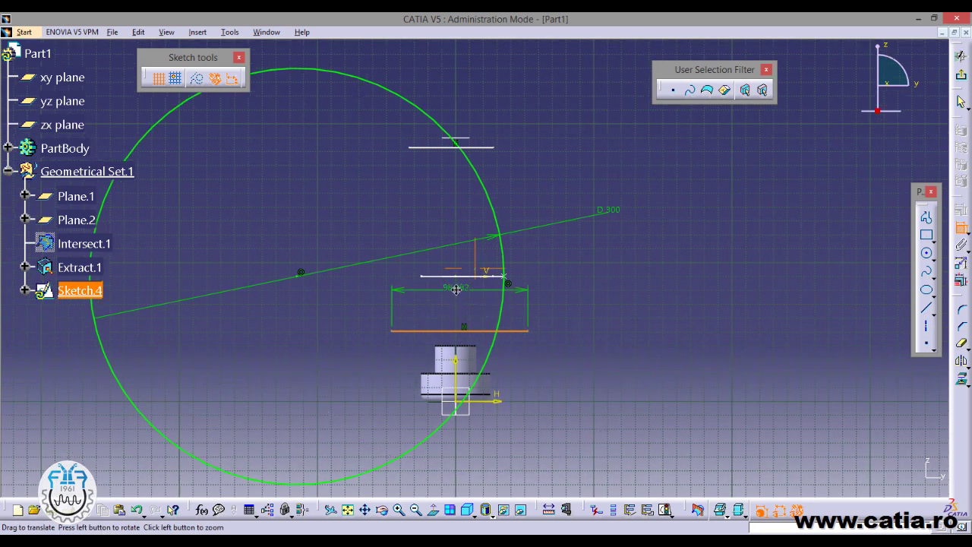
click(466, 348)
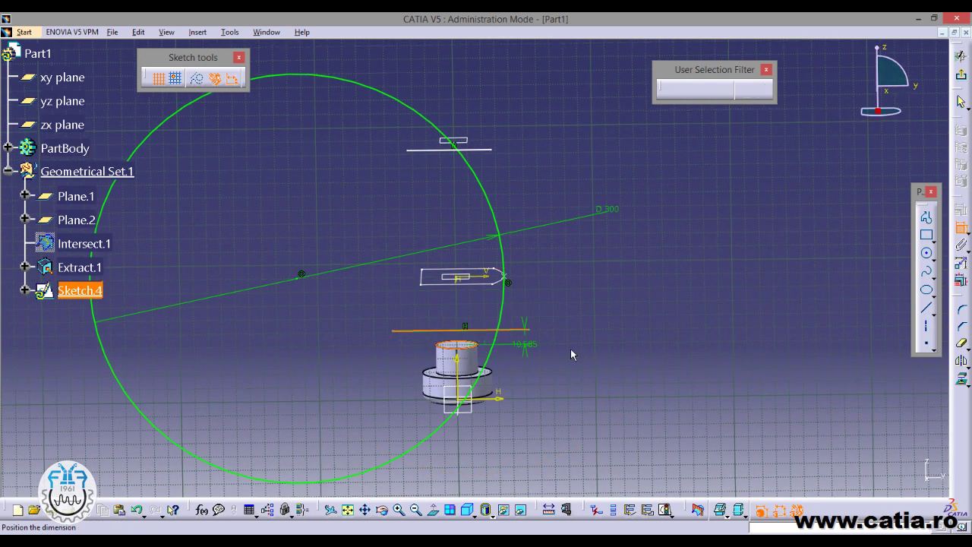
right_click(592, 370)
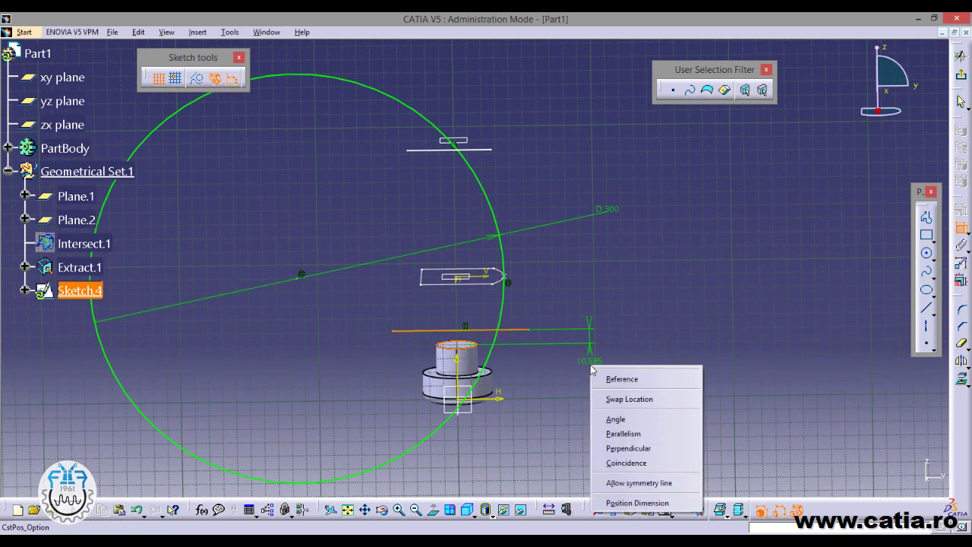
click(657, 472)
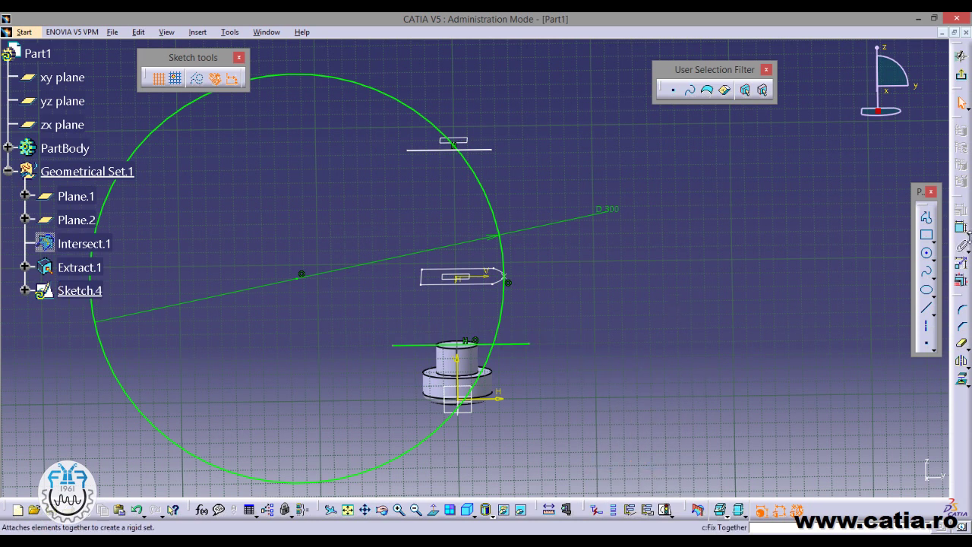
Step: Make the upper line coincident with its reference, then select both lines
click(480, 149)
right_click(511, 93)
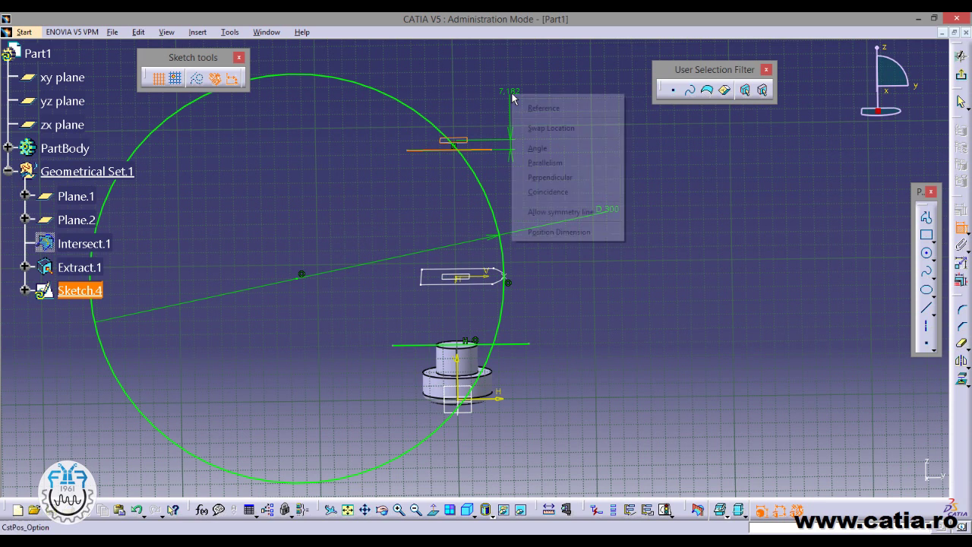
click(572, 192)
click(434, 511)
click(495, 138)
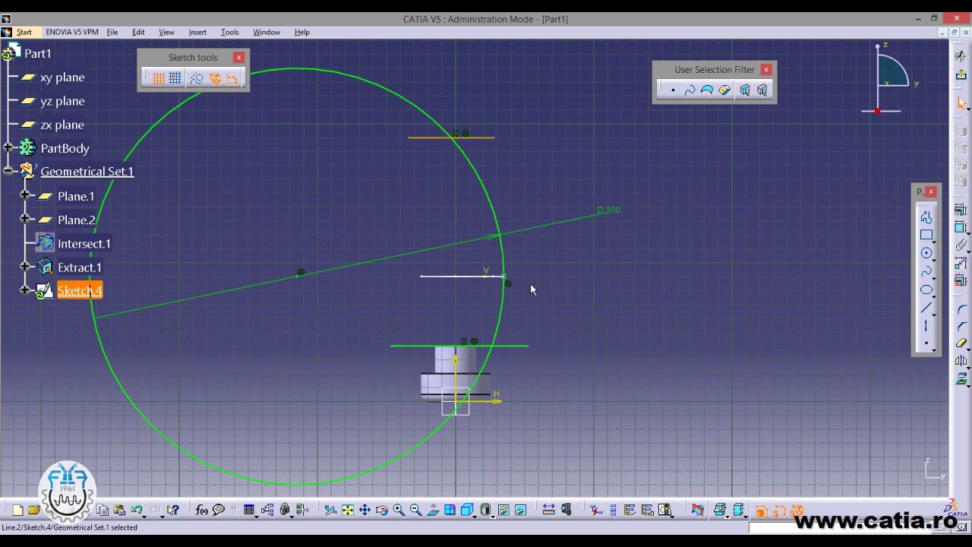
ctrl+click(515, 347)
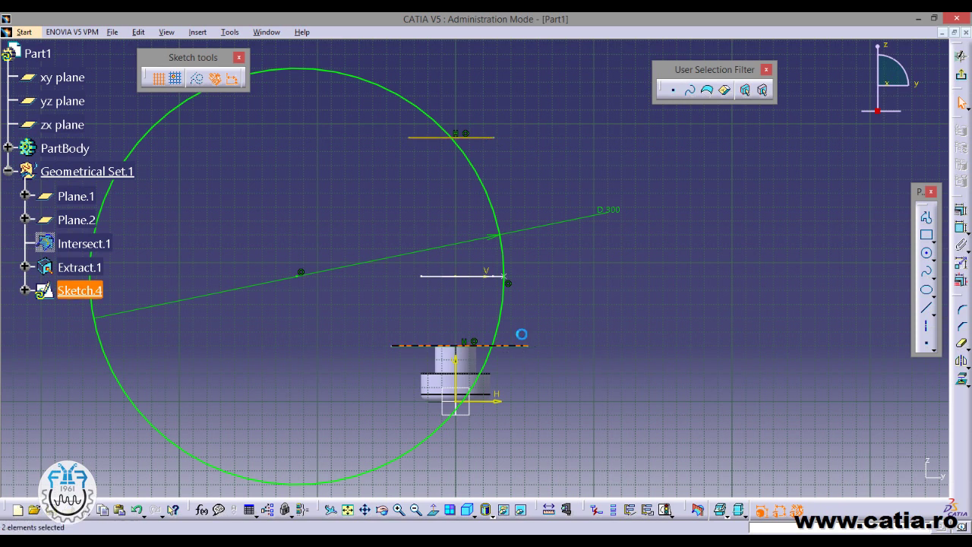
Step: Convert both horizontal lines in Sketch.4 into construction elements
click(199, 79)
click(238, 175)
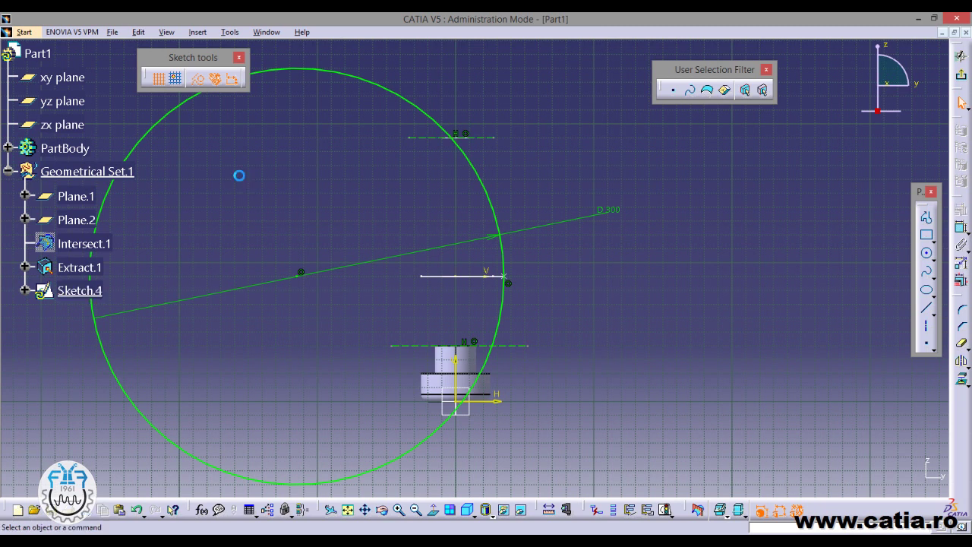
click(201, 91)
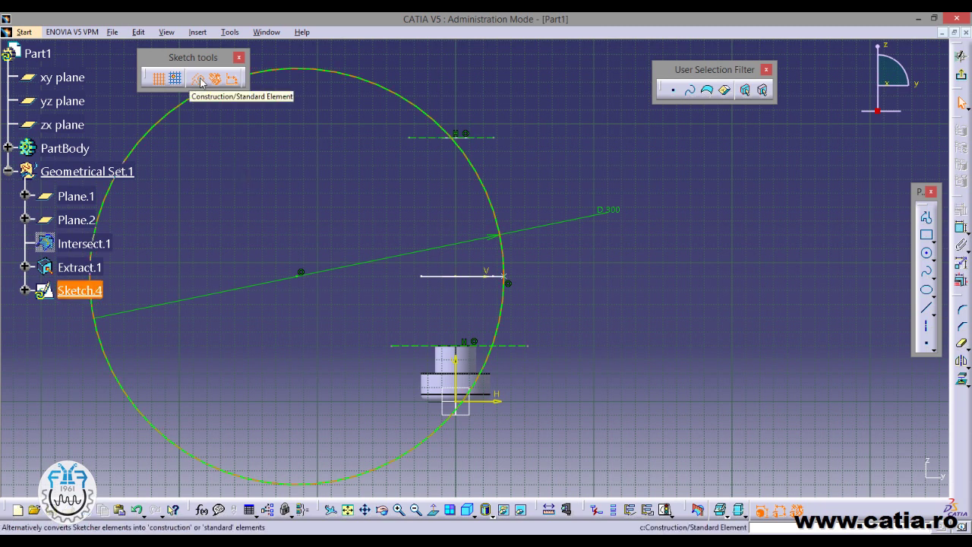
click(275, 180)
mouse_move(536, 190)
middle_down()
mouse_move(585, 165)
mouse_move(581, 176)
middle_up()
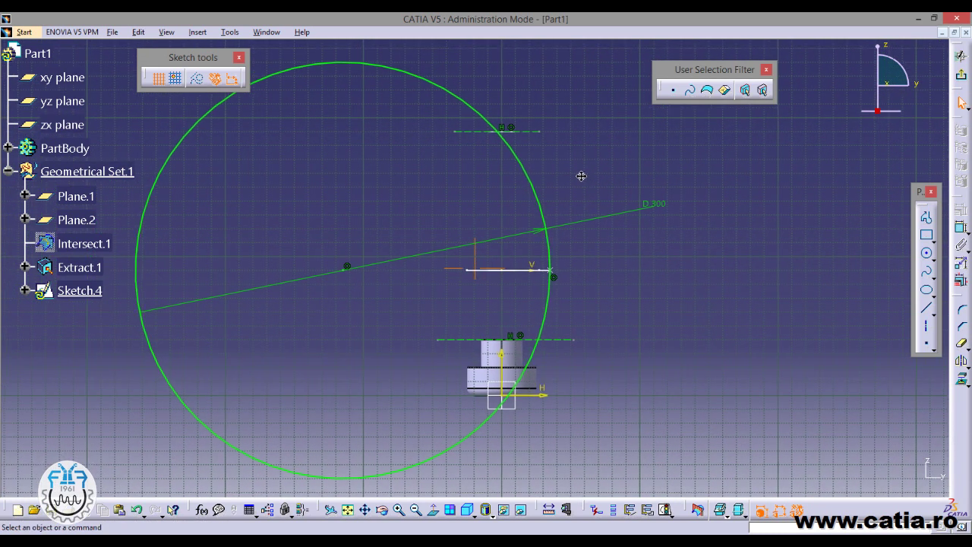
Step: Trim the Sketch.4 circle to the arc between the lines and exit the sketch
click(962, 344)
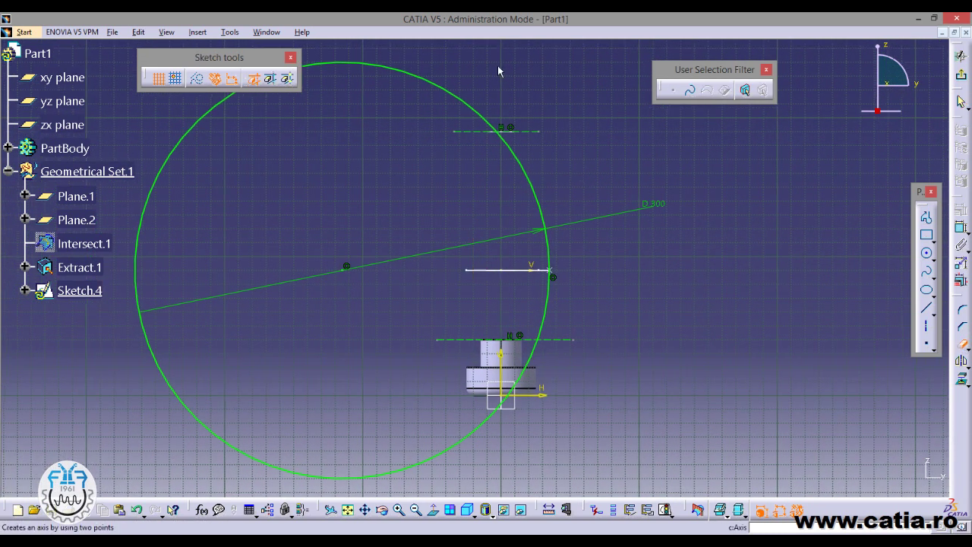
click(442, 87)
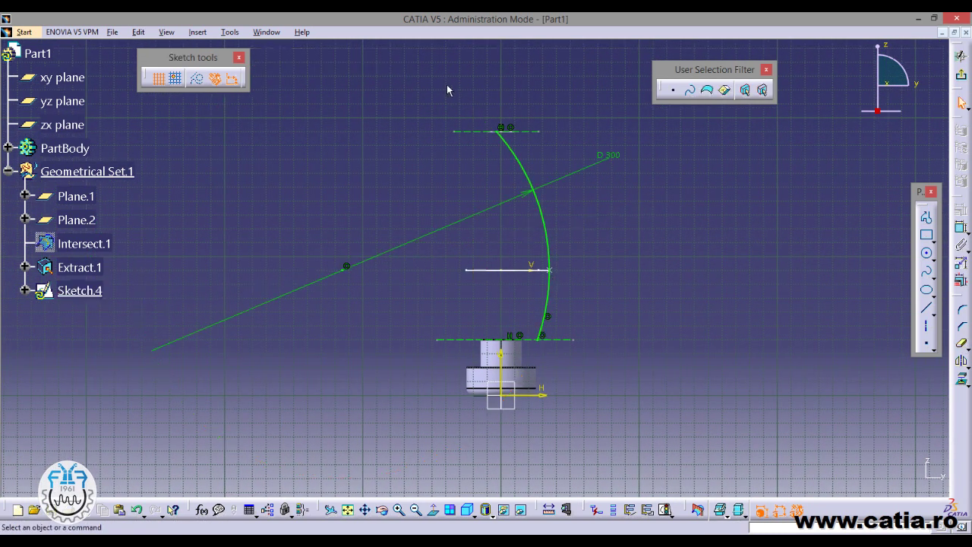
click(960, 76)
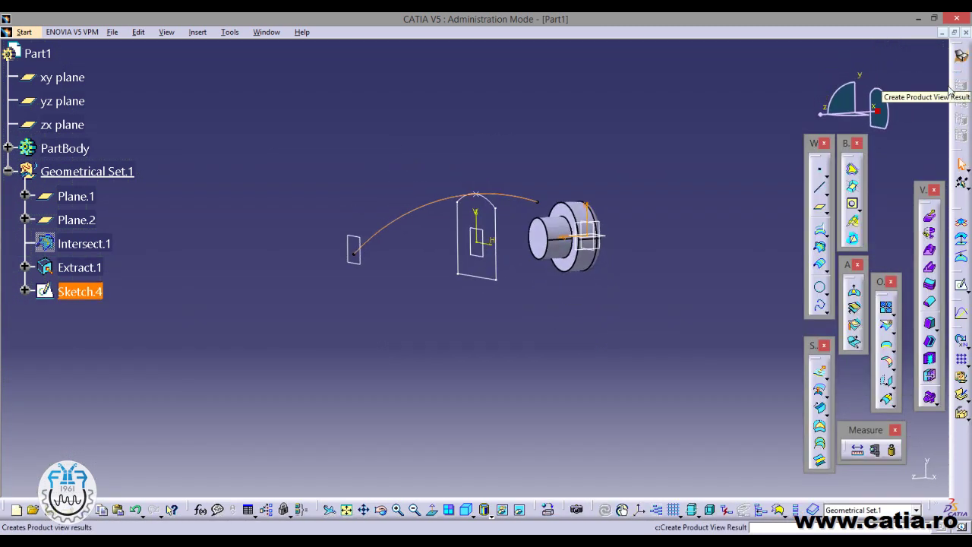
Step: Start a new Sketch.5 on the boss's end face
click(622, 302)
mouse_move(625, 208)
middle_down()
mouse_move(670, 276)
mouse_move(590, 229)
mouse_move(535, 233)
middle_up()
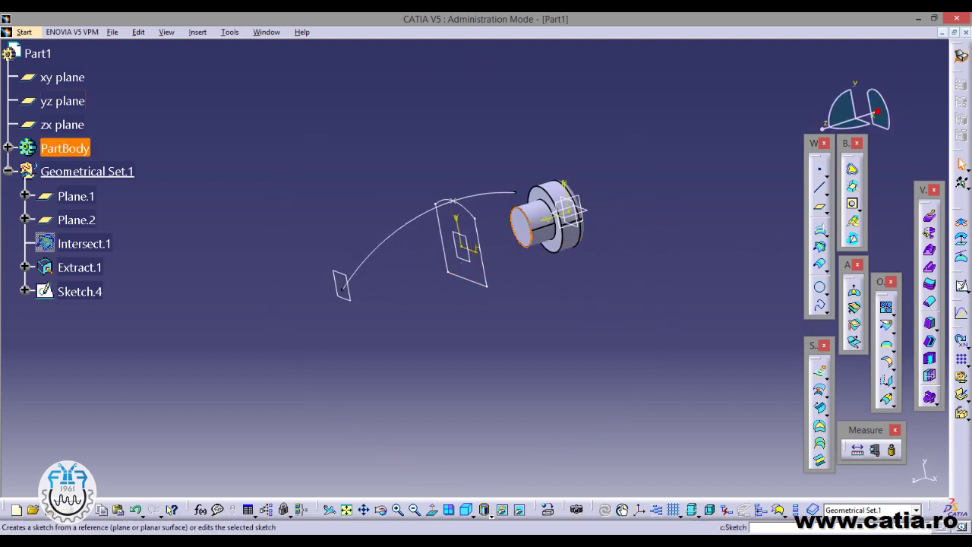
click(962, 286)
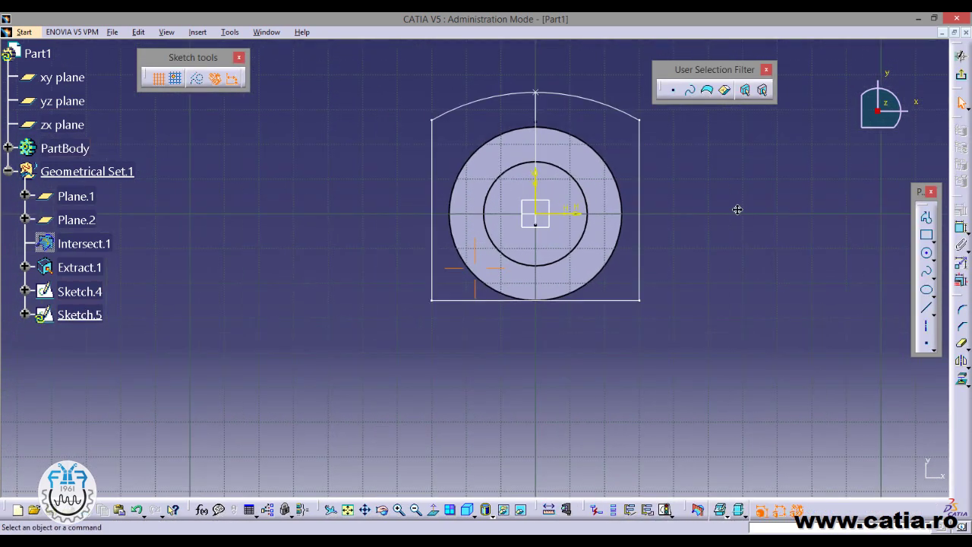
Step: Draw a large circle centred below the profile in Sketch.5 and dimension it to diameter 120
middle_drag(745, 207, 646, 247)
key(alt+Tab)
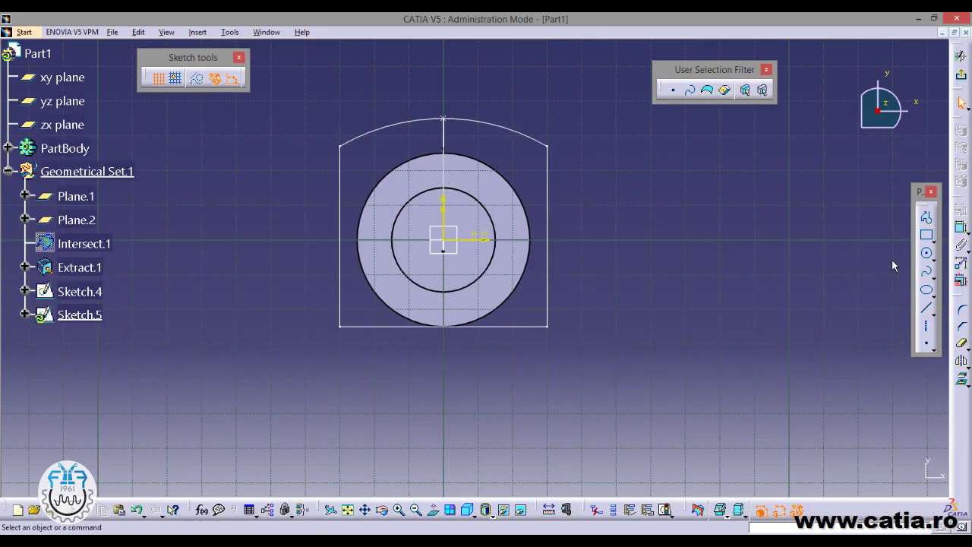
click(927, 253)
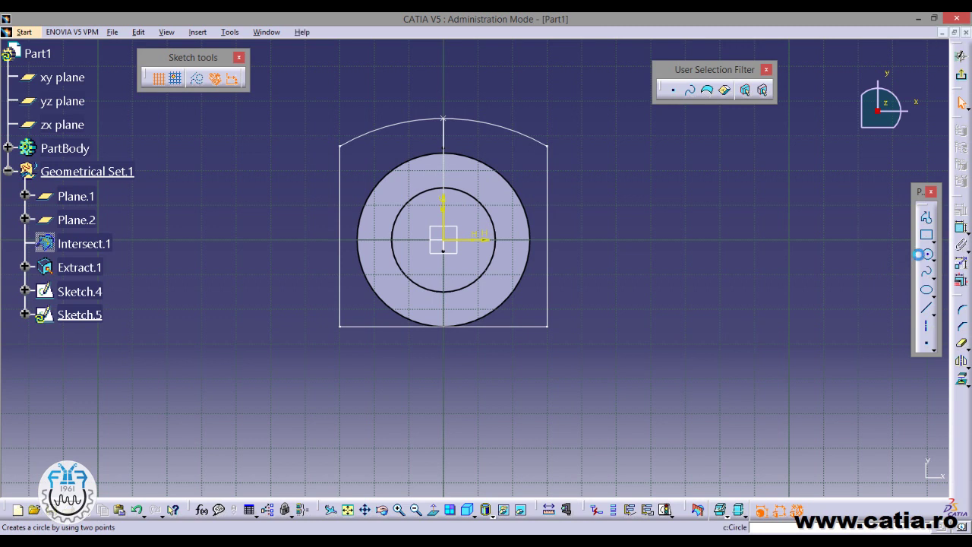
click(447, 376)
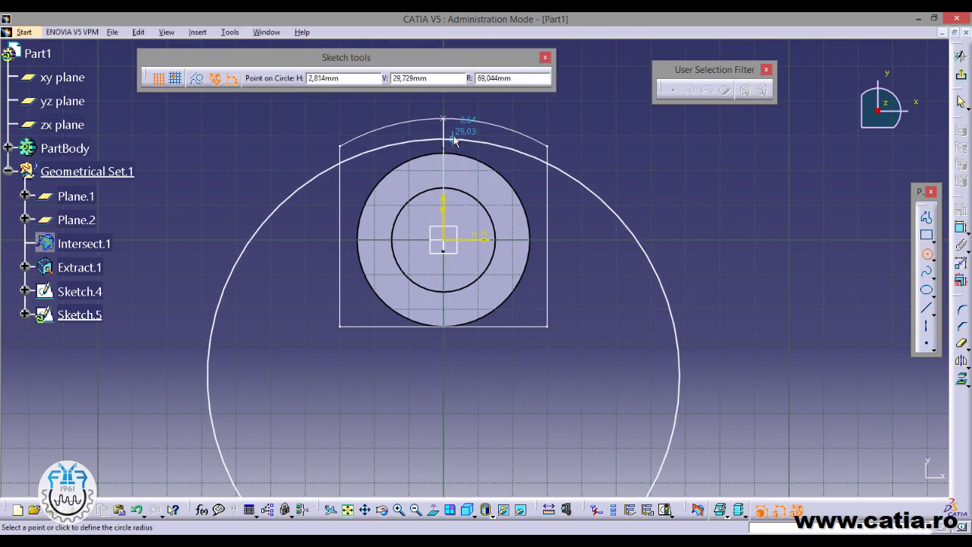
click(453, 140)
click(961, 227)
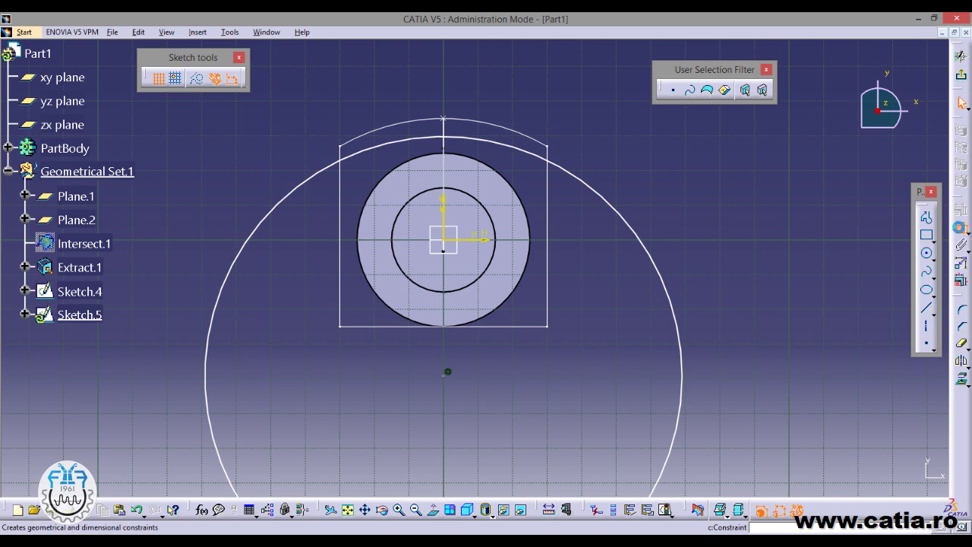
click(602, 196)
click(642, 166)
double_click(630, 164)
text(120)
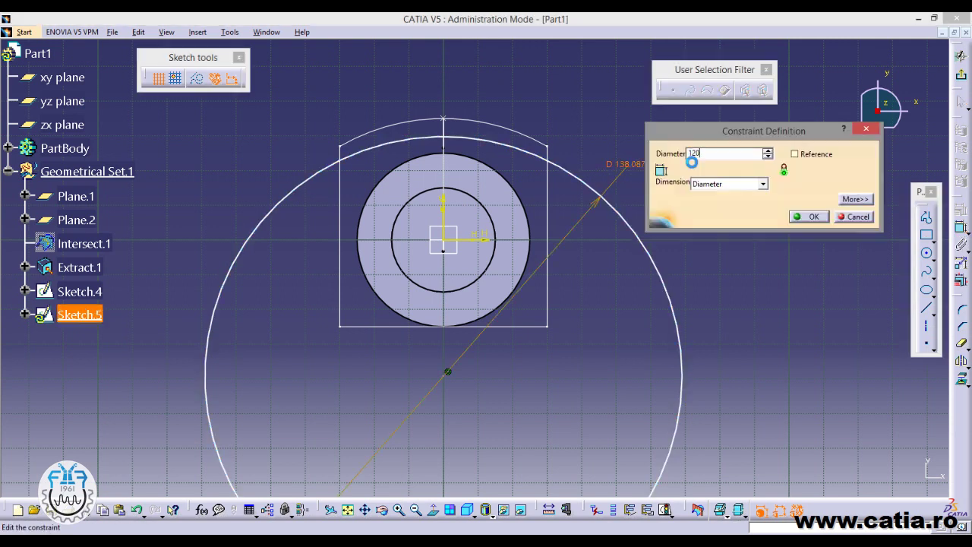
key(Return)
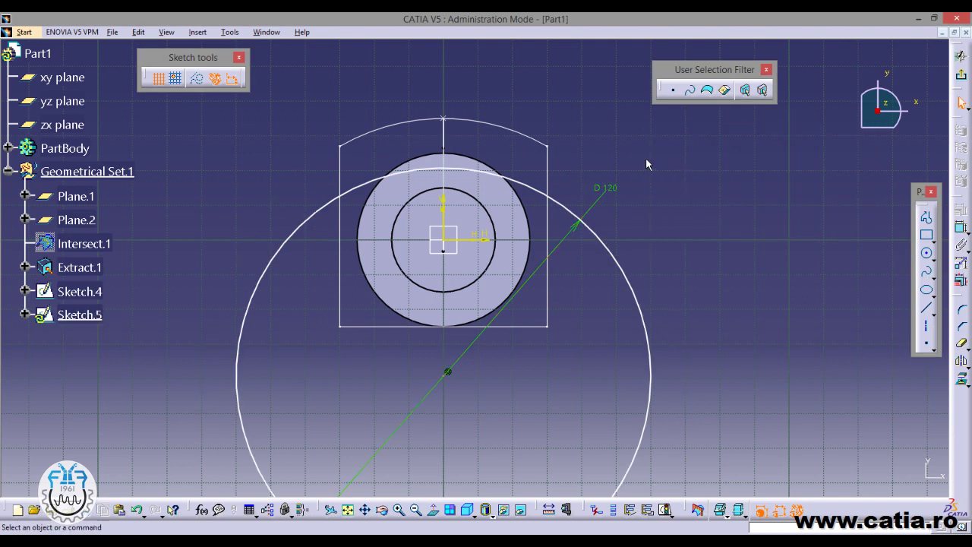
mouse_move(575, 152)
middle_down()
mouse_move(532, 245)
mouse_move(439, 240)
mouse_move(399, 221)
middle_up()
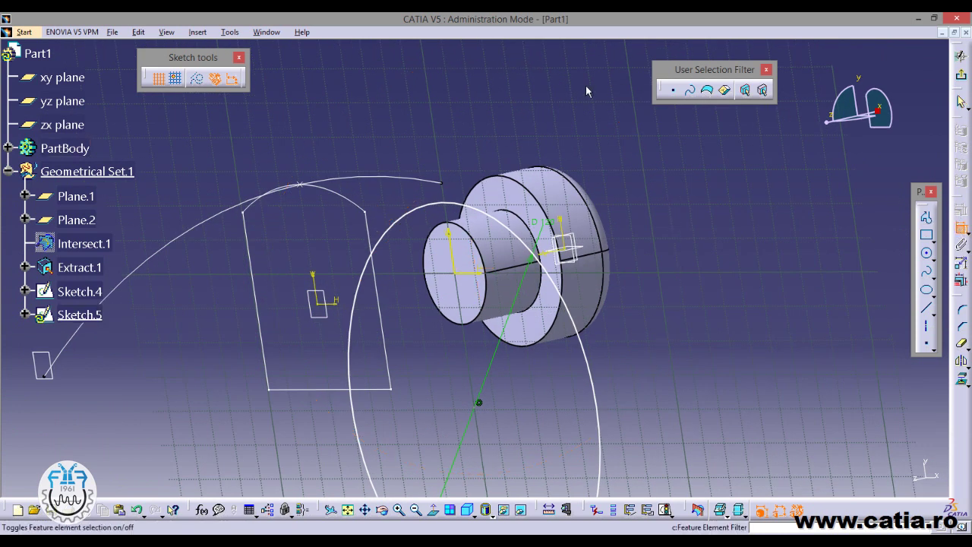
Step: Make the 120 circle pass through the long curve's endpoint
click(442, 183)
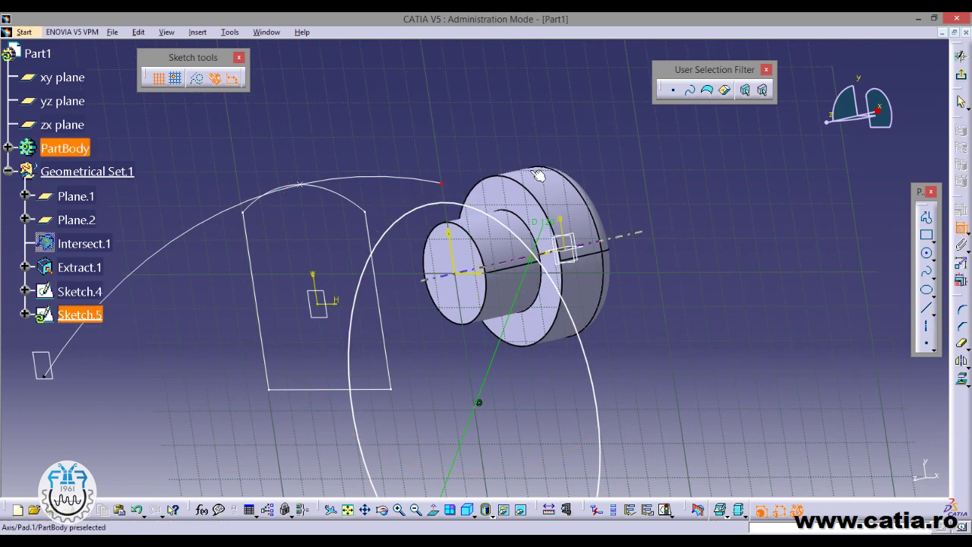
click(460, 210)
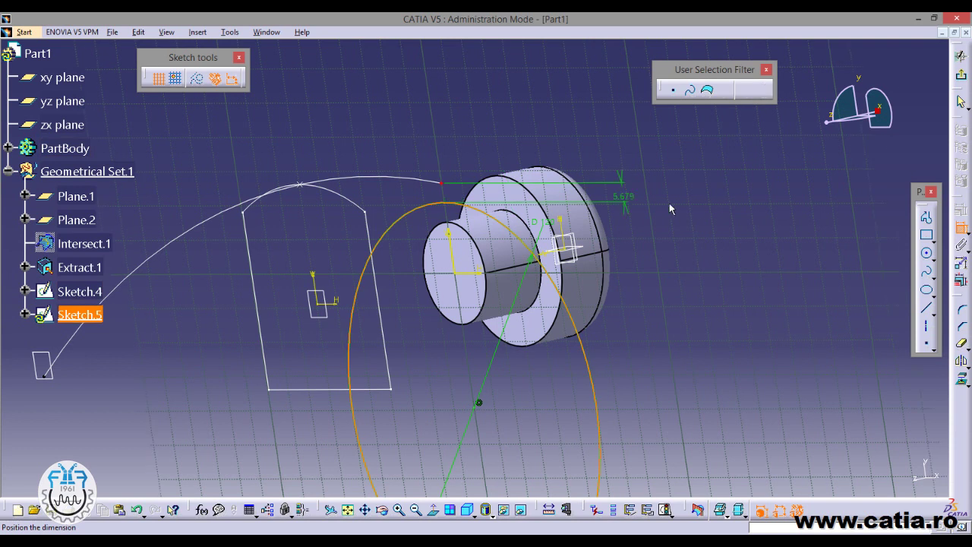
right_click(697, 196)
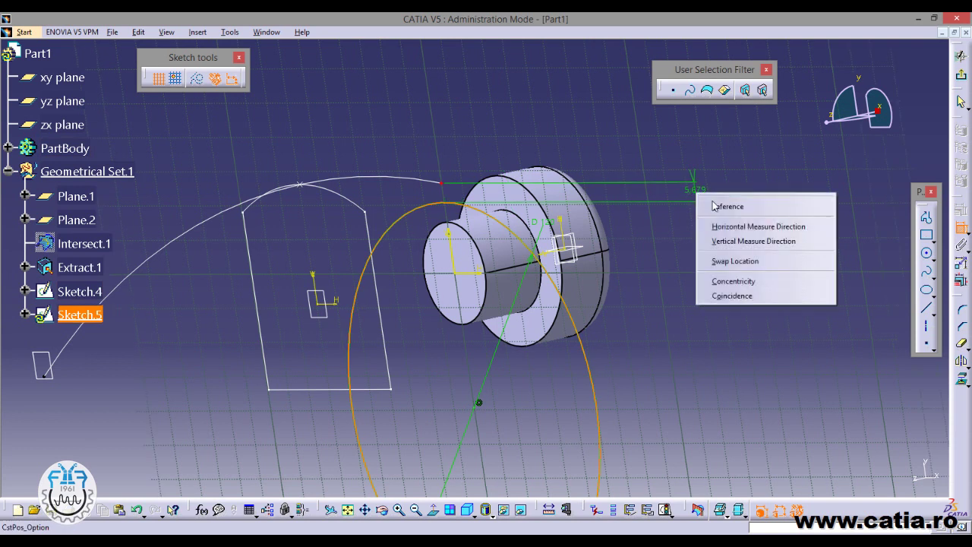
click(772, 306)
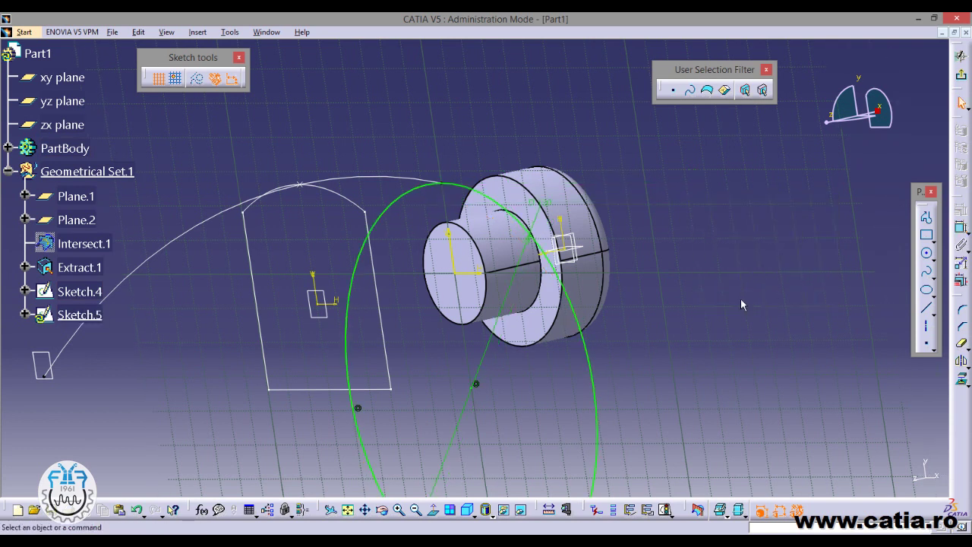
click(435, 513)
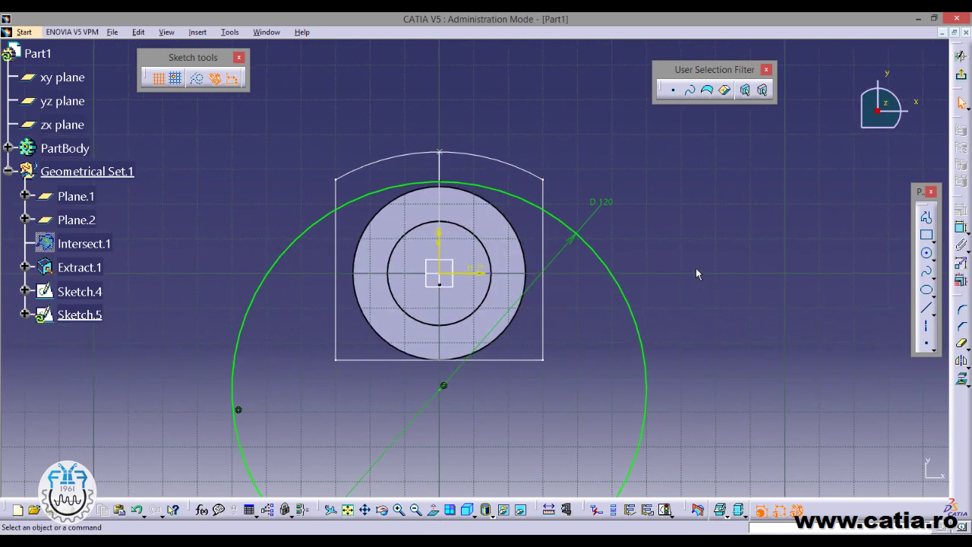
Step: Project the block's right and left edges into Sketch.5
click(959, 382)
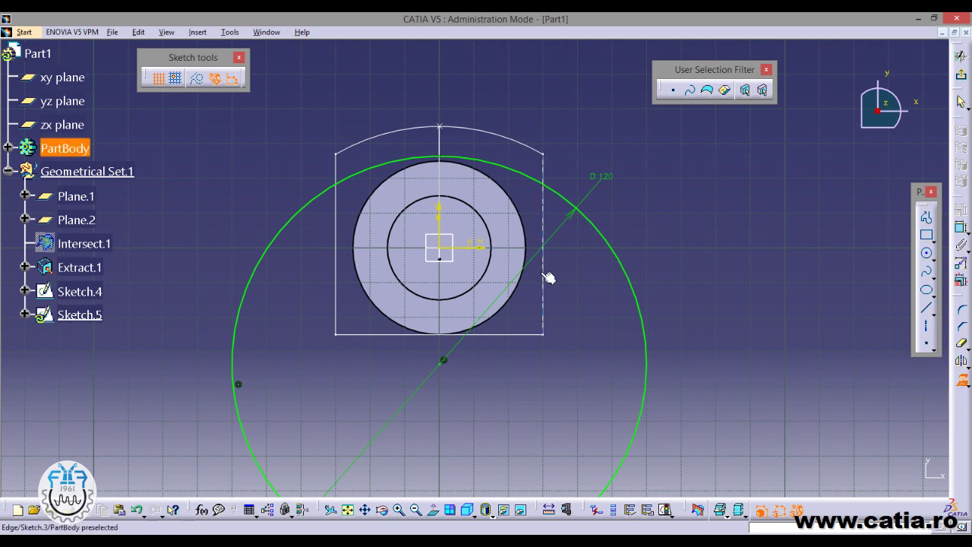
click(540, 272)
click(961, 380)
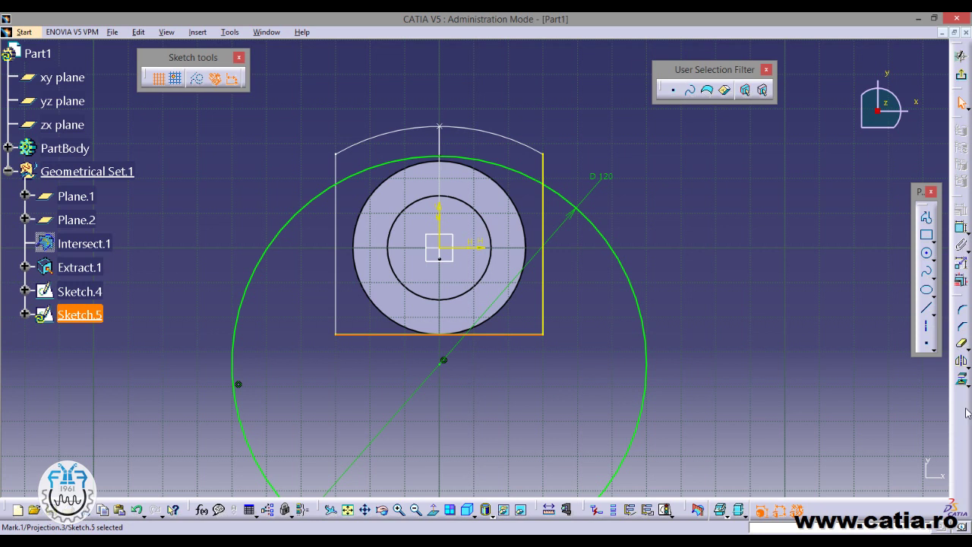
click(961, 380)
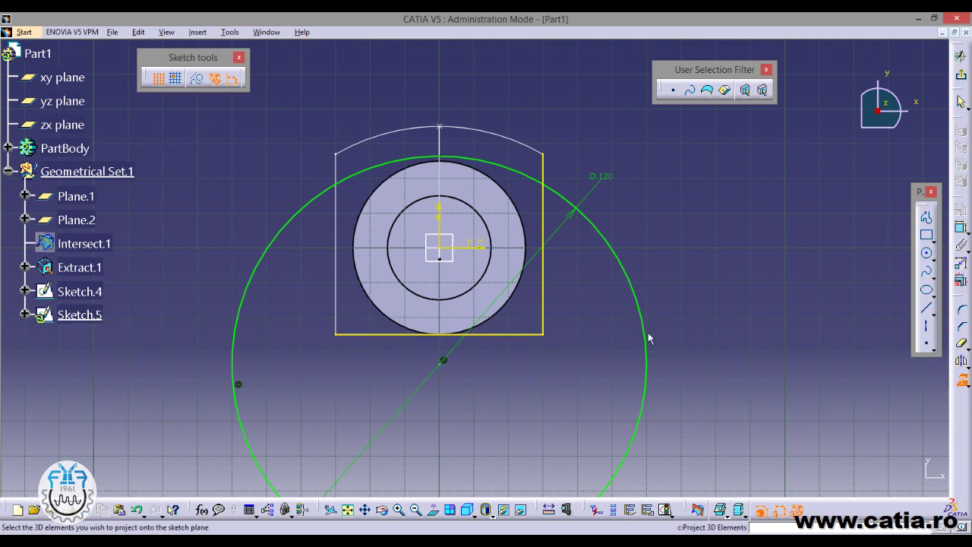
click(343, 294)
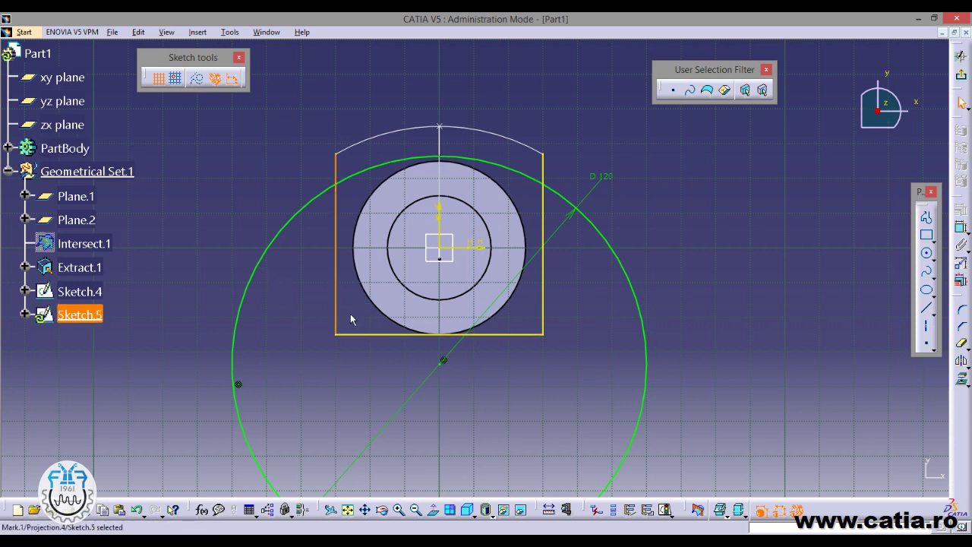
mouse_move(670, 229)
middle_down()
mouse_move(556, 287)
mouse_move(634, 247)
mouse_move(640, 254)
mouse_move(494, 322)
mouse_move(538, 302)
mouse_move(640, 301)
middle_up()
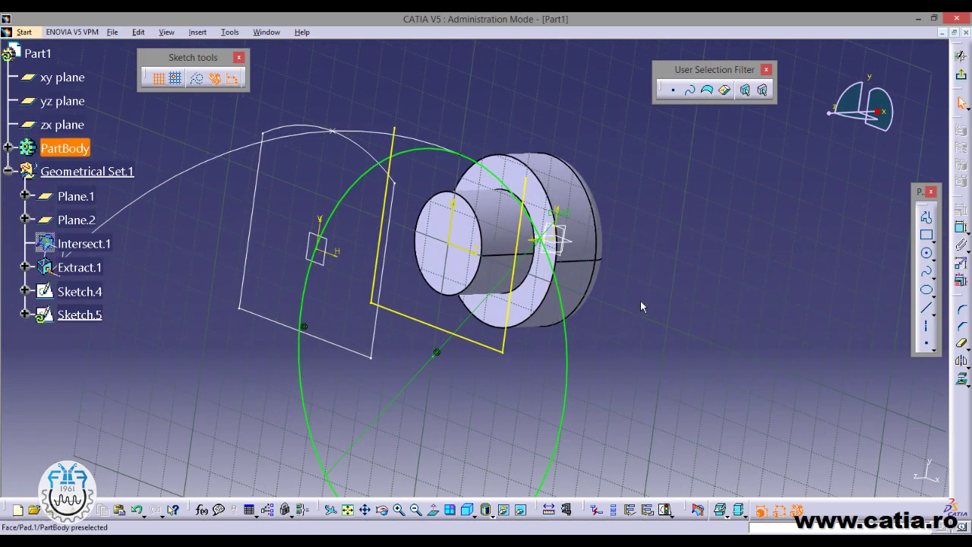
Step: Trim the circle to a single arc capping the profile and exit the sketch
click(962, 344)
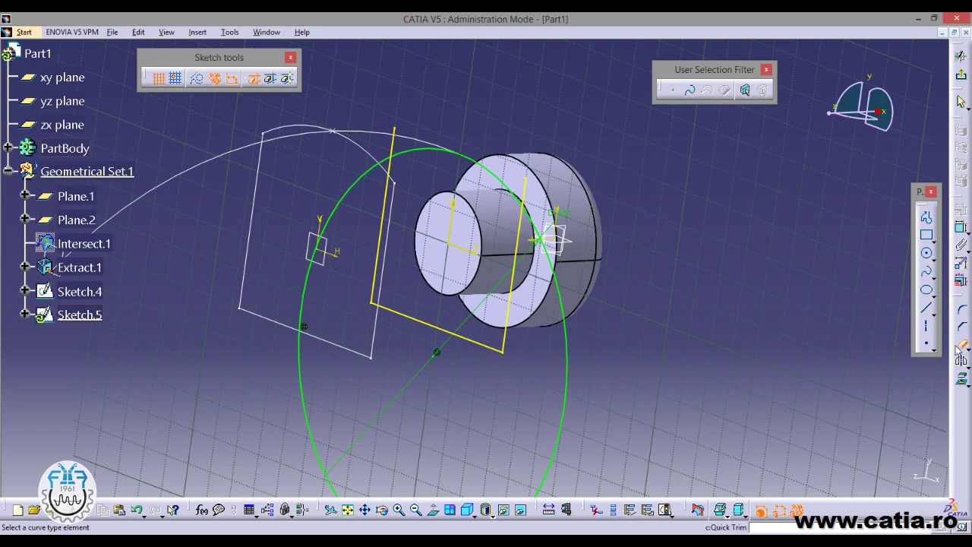
click(576, 369)
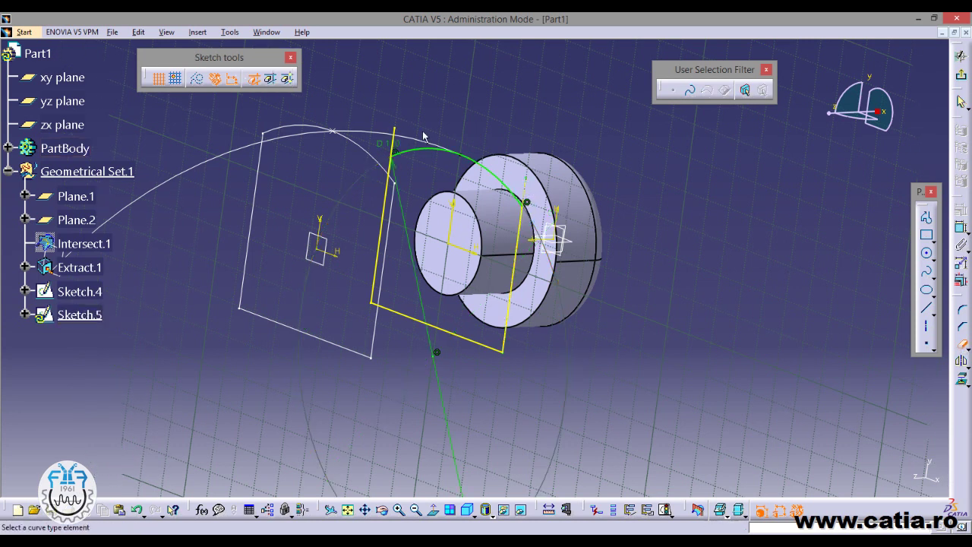
mouse_move(653, 299)
middle_down()
mouse_move(568, 275)
mouse_move(764, 237)
mouse_move(658, 238)
mouse_move(587, 297)
middle_up()
click(961, 56)
mouse_move(665, 302)
middle_down()
mouse_move(601, 343)
mouse_move(710, 211)
mouse_move(831, 158)
middle_up()
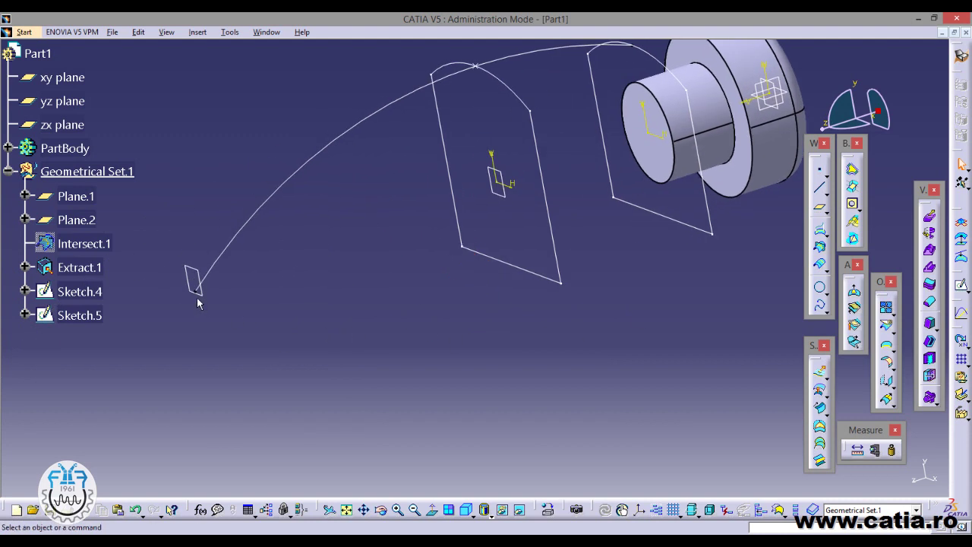
Step: Start Sketch.6 on Plane.2, frame the head profile, and check reference drawing piesa 83.jpg
click(961, 284)
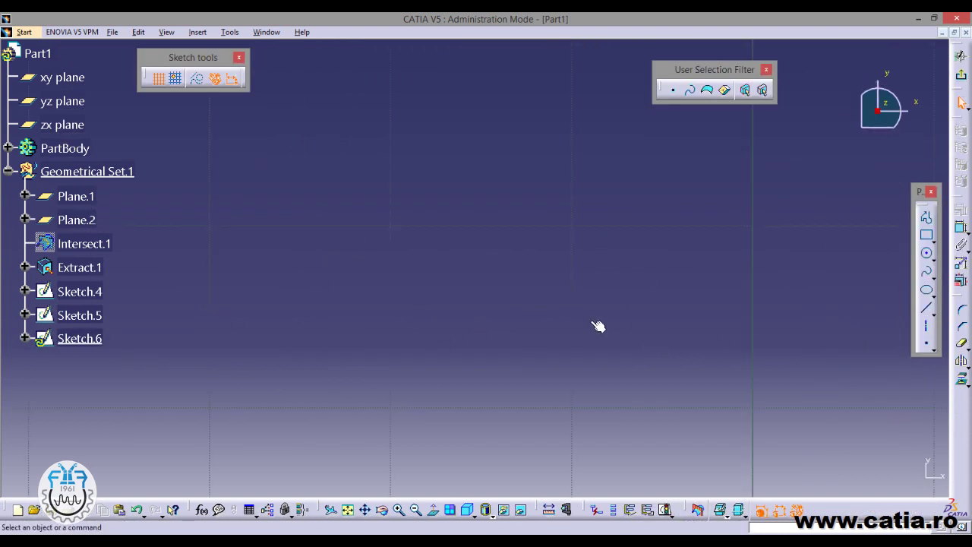
click(347, 510)
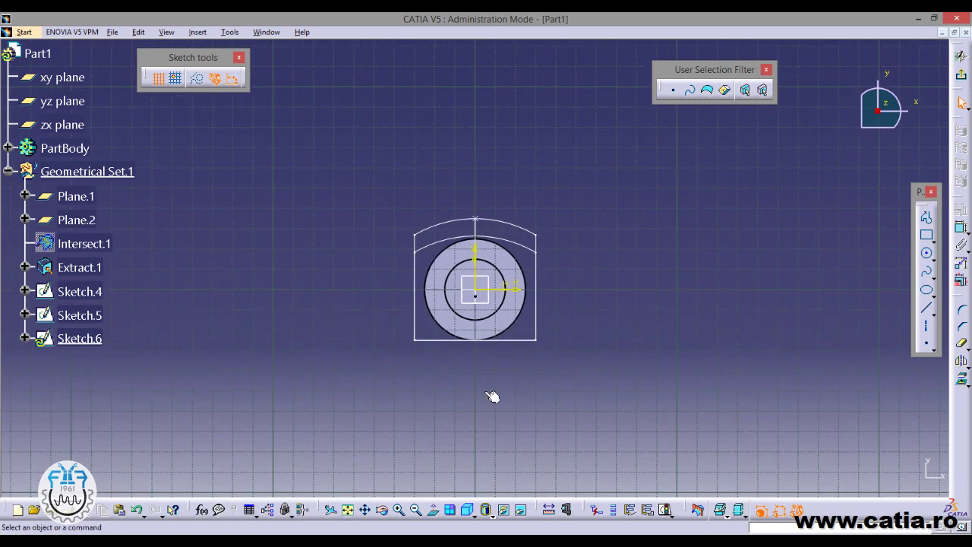
ctrl+middle_drag(483, 388, 531, 271)
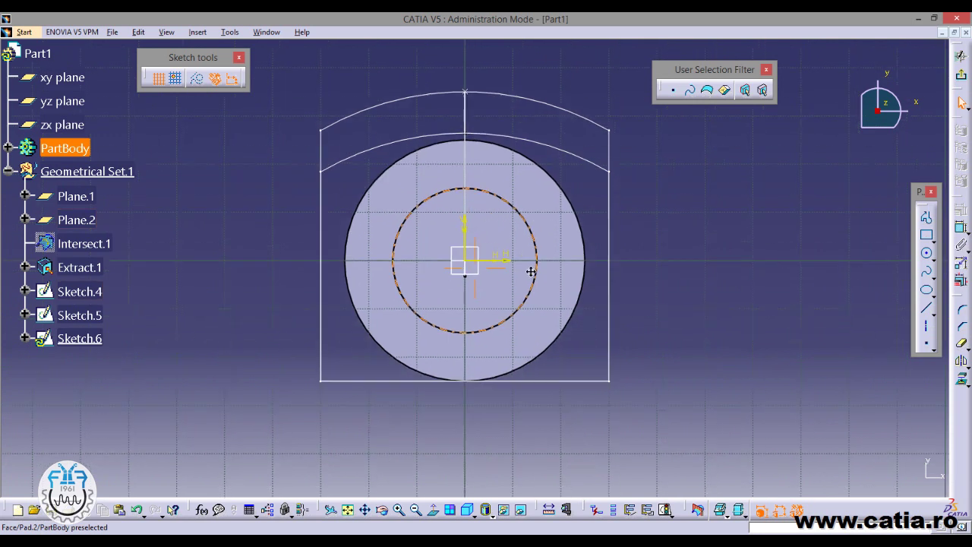
key(alt+Tab)
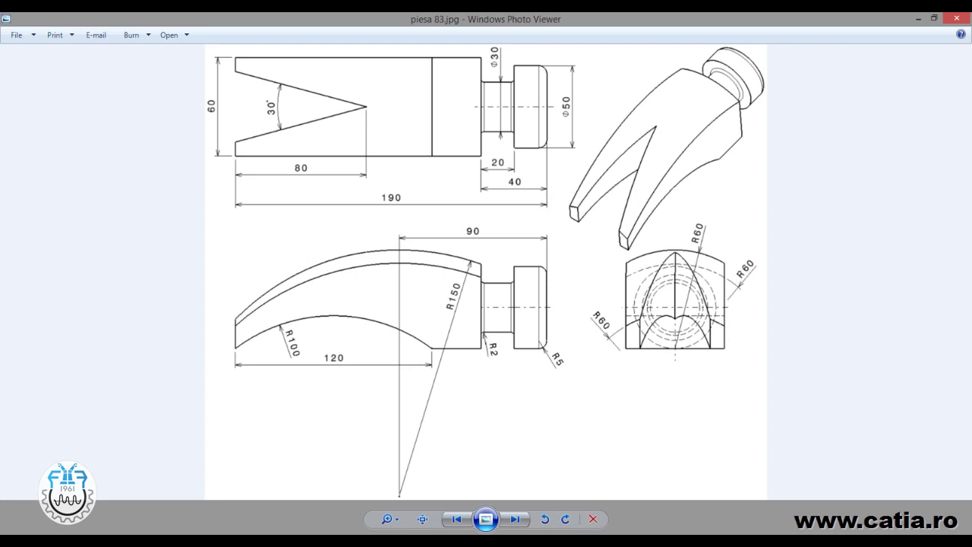
key(alt+Tab)
Step: Draw a circle below the profile and dimension its diameter to 120
click(928, 257)
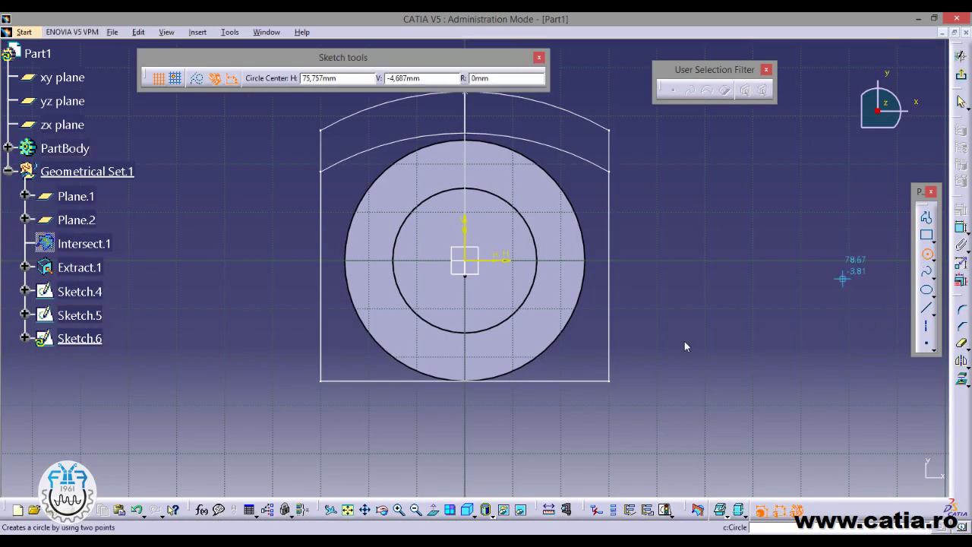
click(465, 453)
click(473, 352)
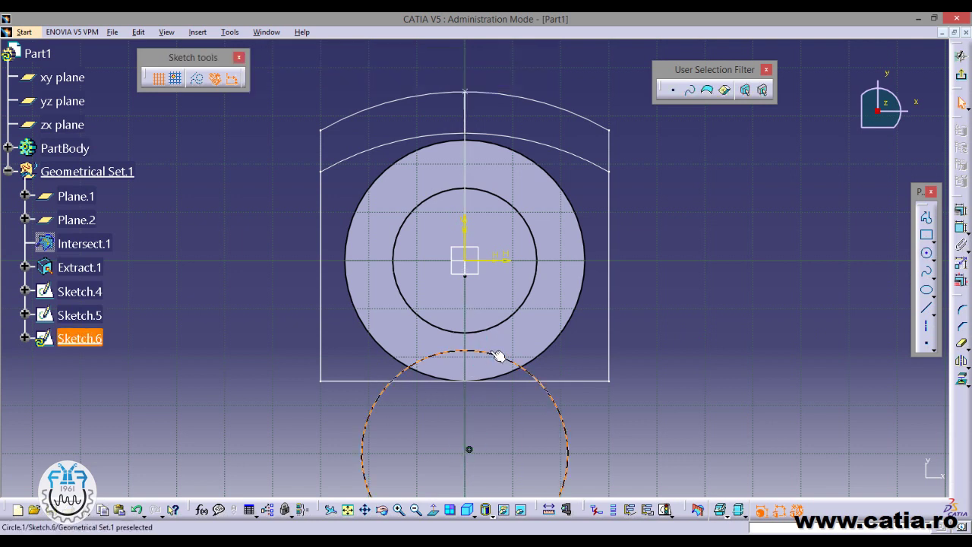
click(961, 230)
click(684, 400)
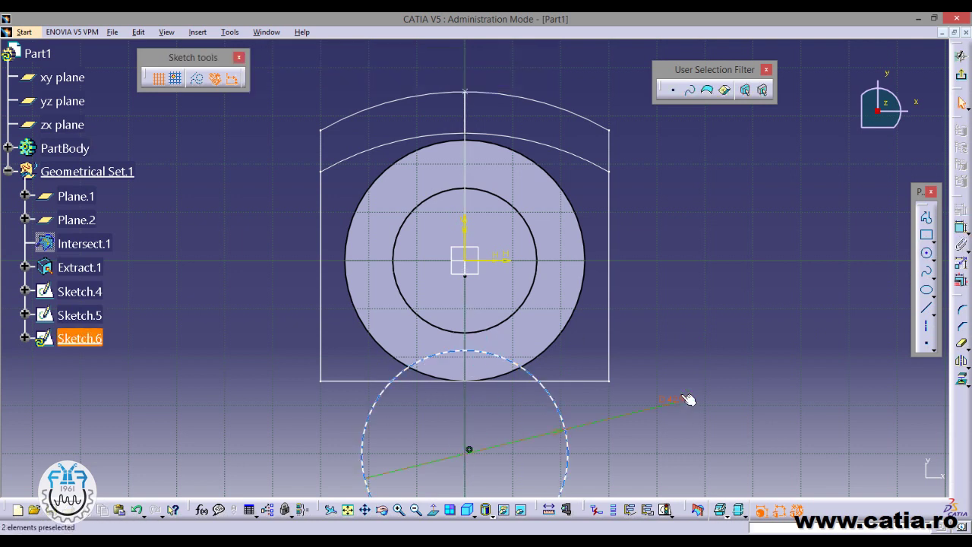
double_click(681, 396)
text(120)
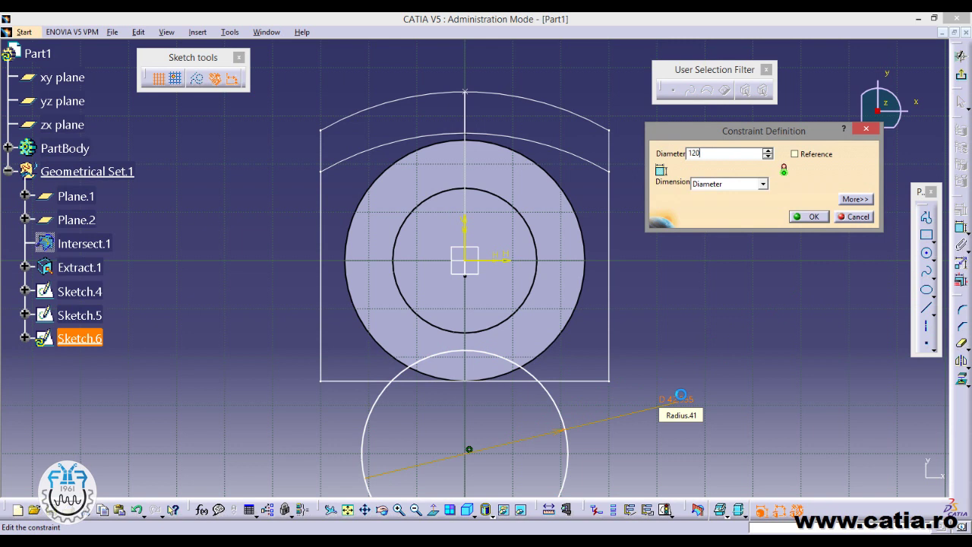
key(Return)
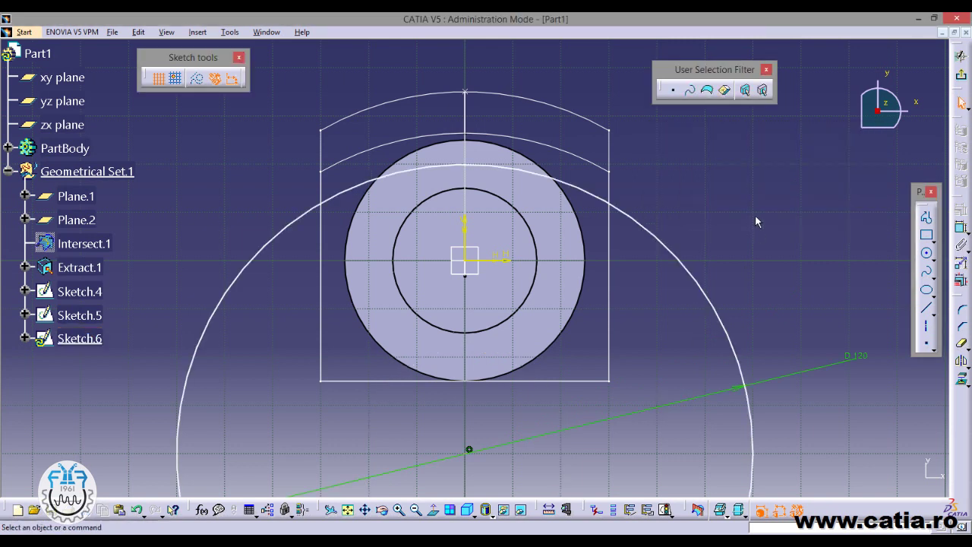
Step: Make the 120 mm circle coincident with the end point of the Sketch.4 guide curve
click(620, 213)
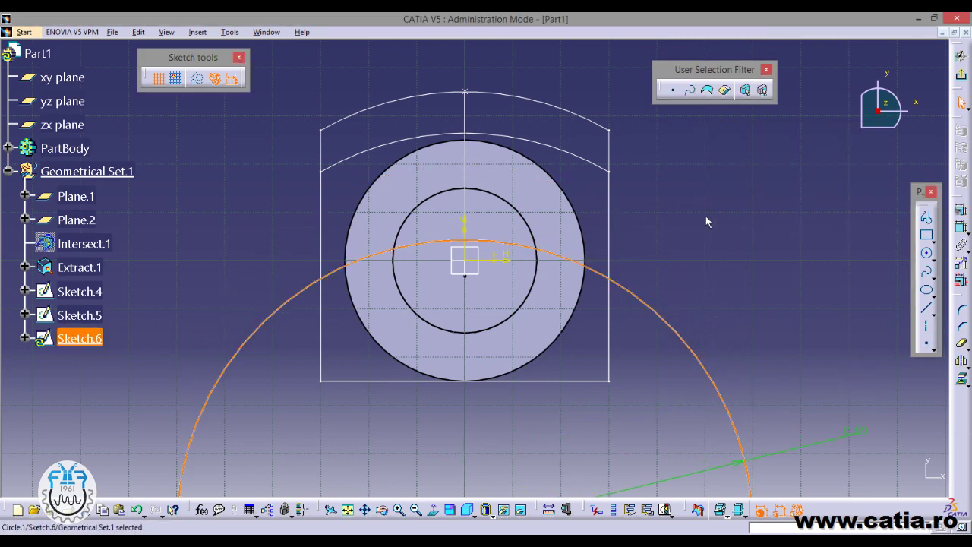
click(693, 237)
mouse_move(723, 275)
middle_down()
mouse_move(411, 293)
mouse_move(420, 312)
mouse_move(400, 243)
middle_up()
middle_drag(431, 295, 372, 284)
click(370, 278)
click(471, 251)
mouse_move(581, 239)
middle_down()
mouse_move(481, 282)
mouse_move(494, 231)
middle_up()
right_click(494, 230)
click(560, 331)
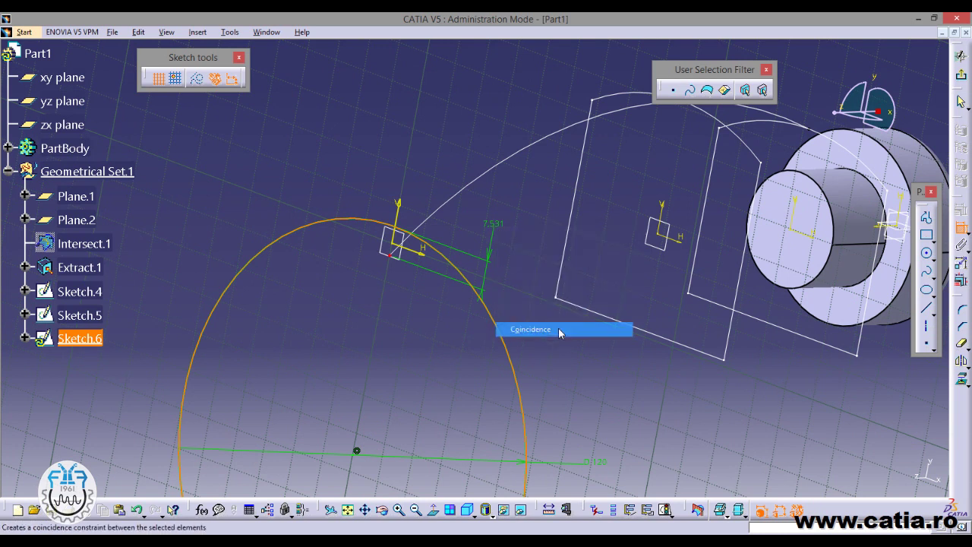
Step: Project the rectangle's right, bottom and left edges into Sketch.6 in a face-on view
click(436, 517)
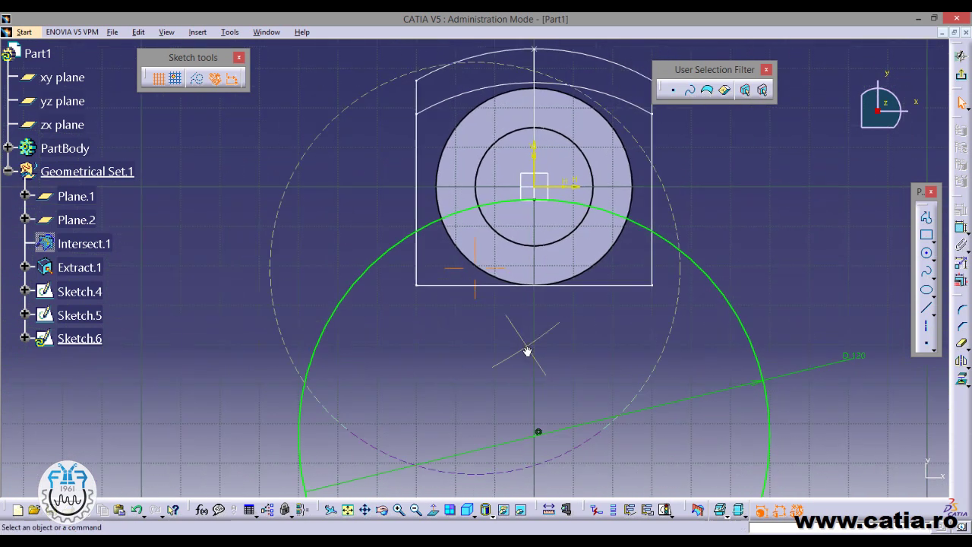
ctrl+middle_drag(526, 346, 501, 310)
middle_drag(591, 340, 520, 363)
click(968, 382)
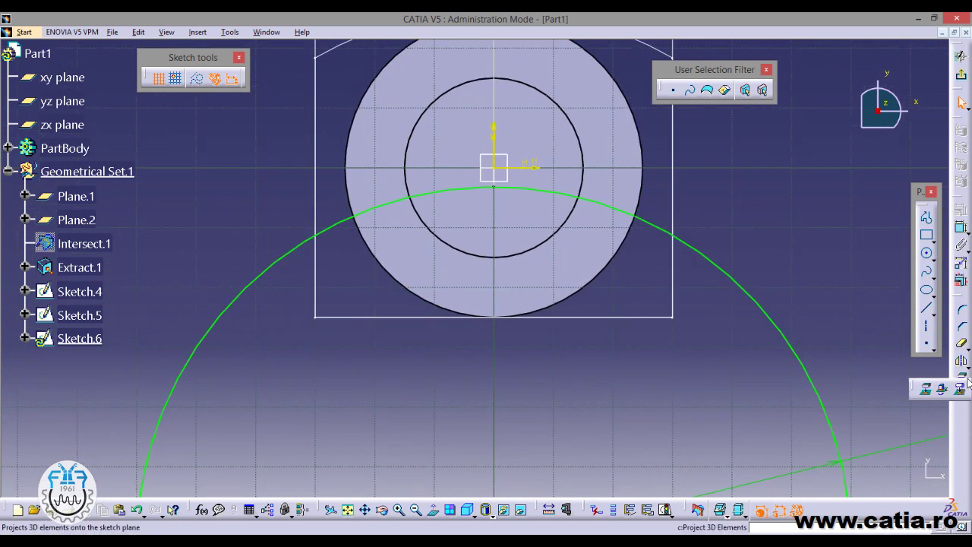
click(928, 389)
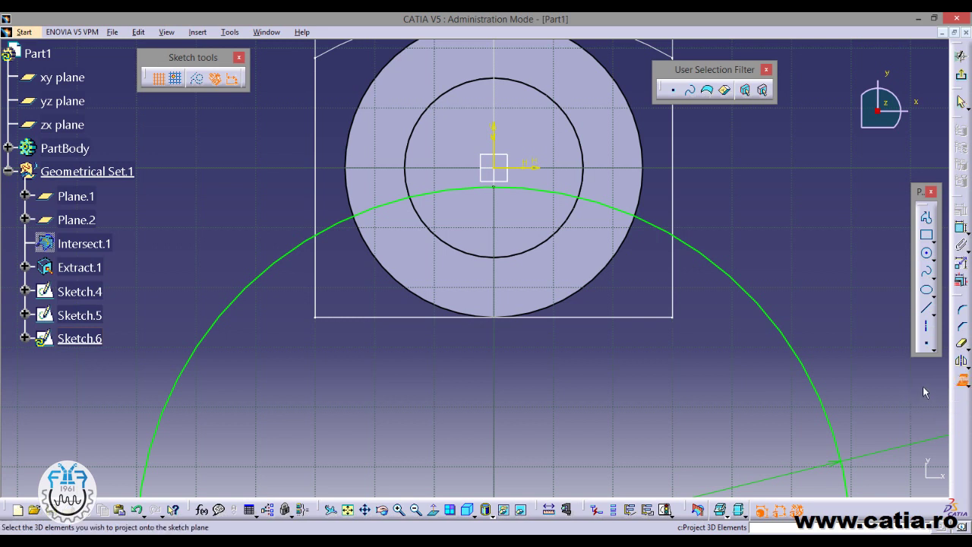
click(672, 278)
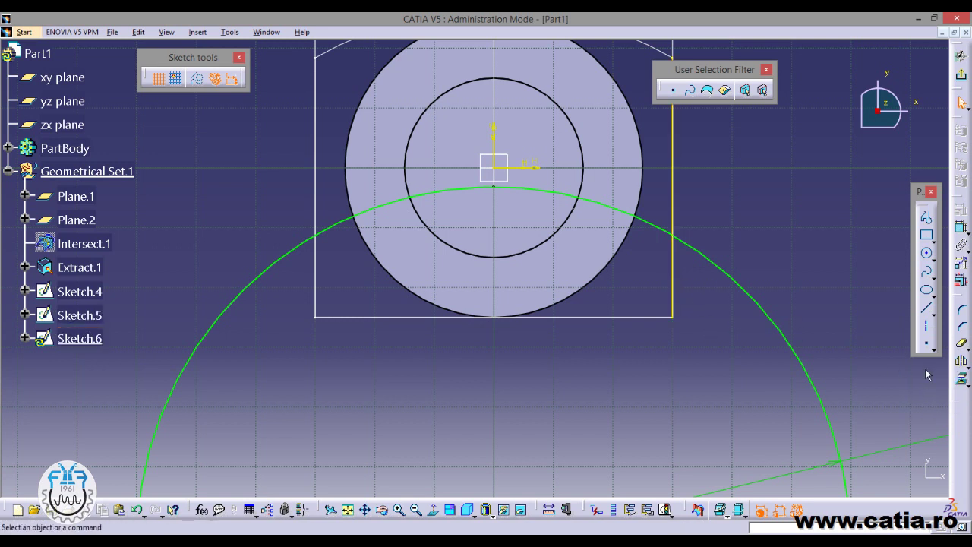
click(961, 379)
click(619, 318)
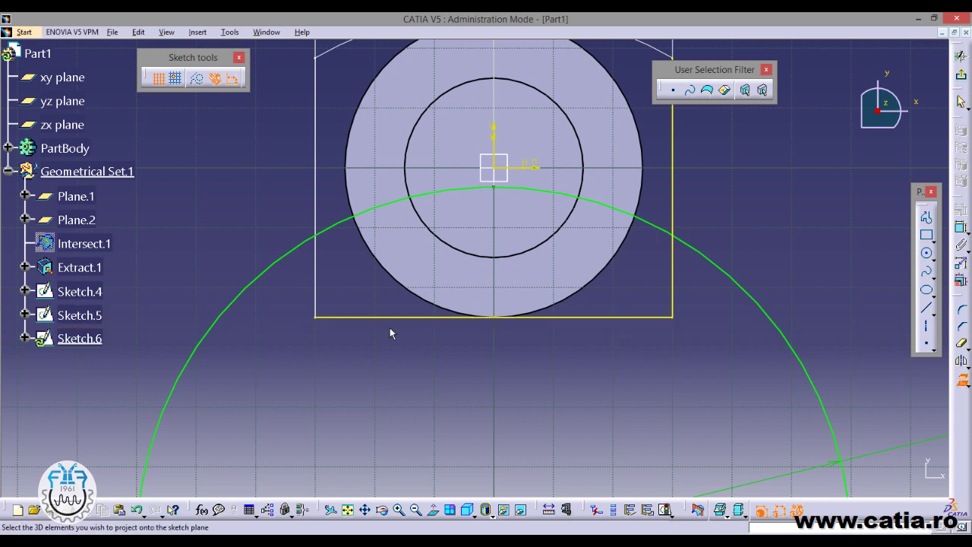
click(318, 289)
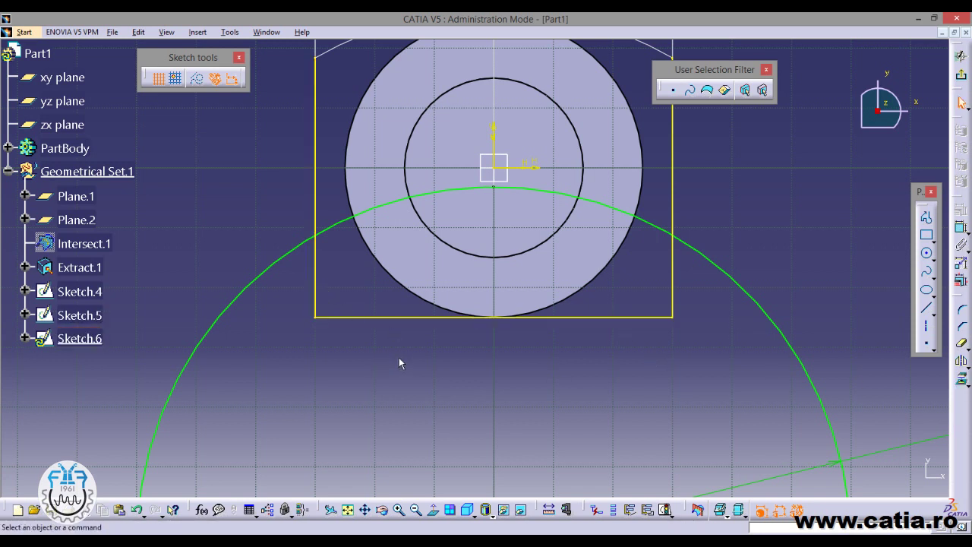
Step: Trim away the 120 mm arc outside the rectangle and exit the sketch
mouse_move(807, 241)
middle_down()
mouse_move(499, 275)
mouse_move(435, 328)
middle_up()
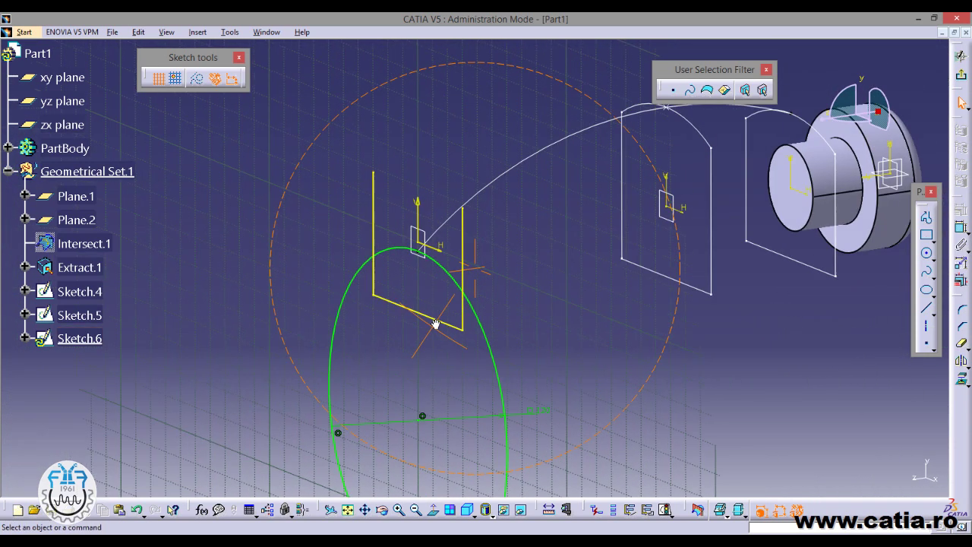
click(429, 515)
mouse_move(499, 359)
middle_down()
mouse_move(479, 319)
mouse_move(516, 297)
mouse_move(551, 311)
middle_up()
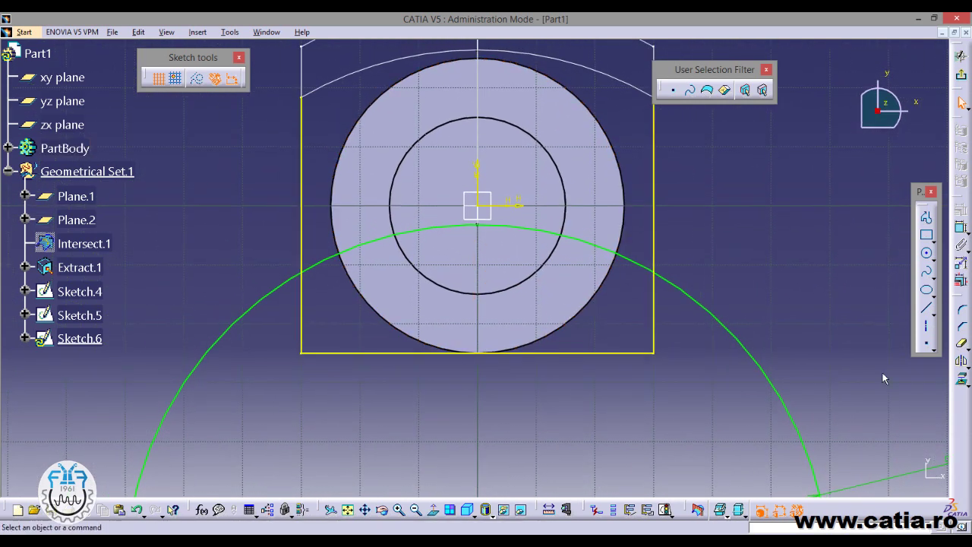
click(962, 346)
click(688, 293)
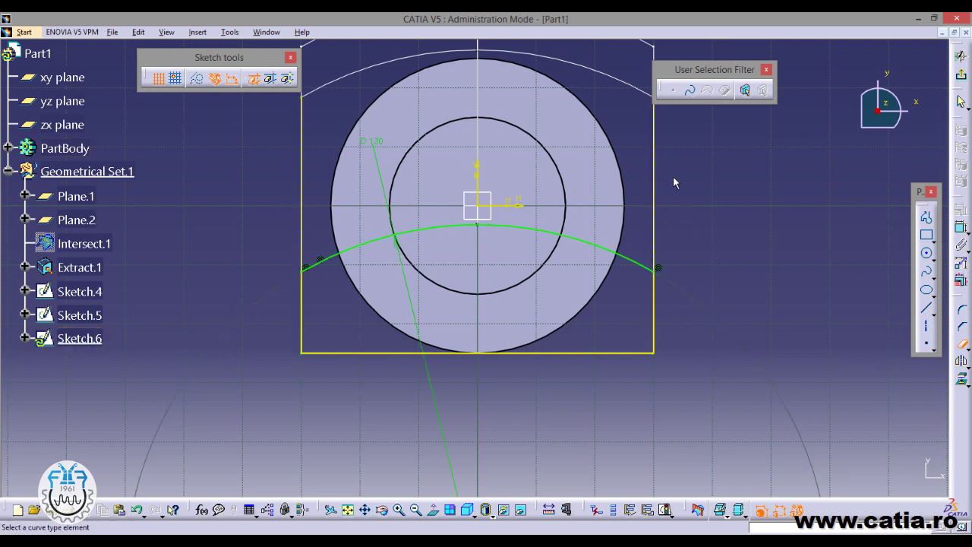
middle_drag(672, 167, 554, 245)
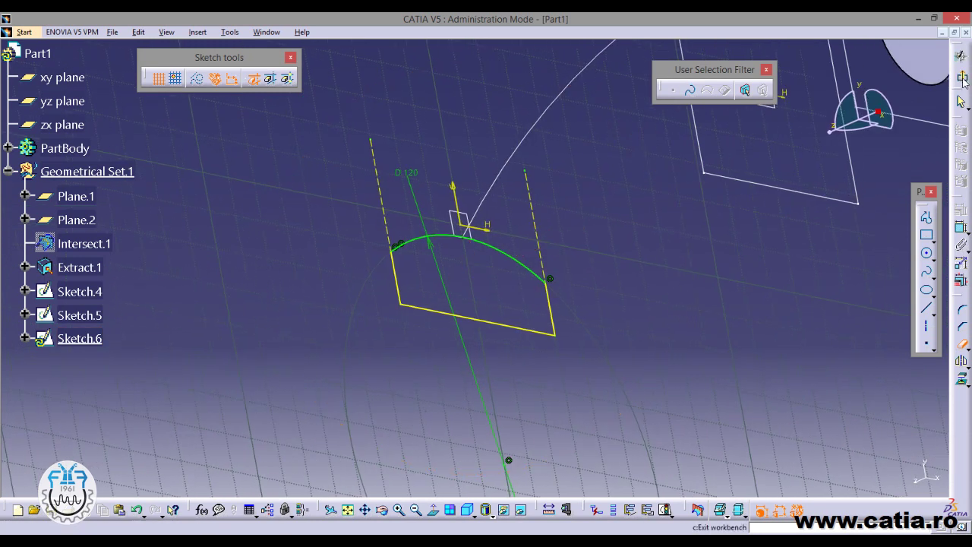
click(962, 74)
Step: Zoom out and orbit to view the three section profiles, guide curve and cylinder together
click(646, 191)
mouse_move(646, 190)
middle_down()
mouse_move(408, 265)
mouse_move(523, 310)
mouse_move(668, 294)
middle_up()
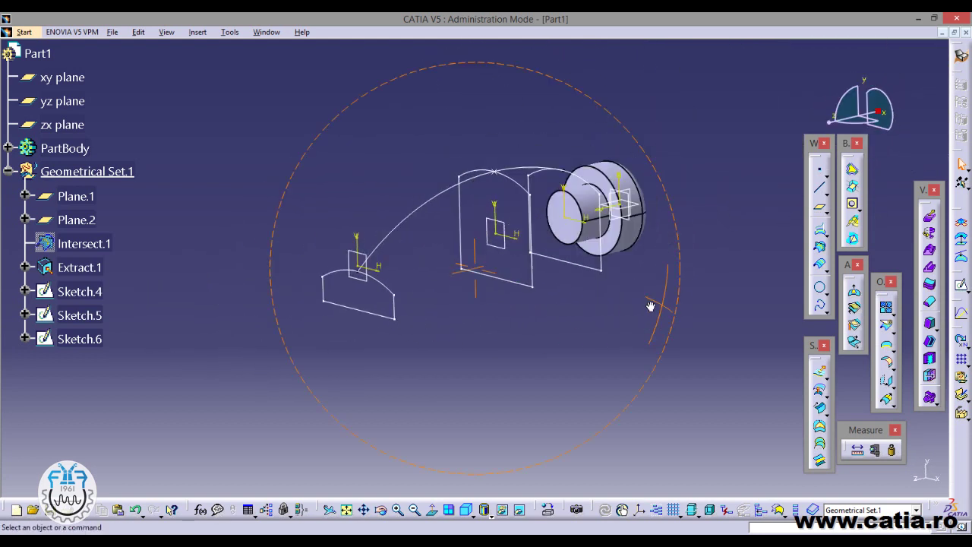
middle_drag(668, 294, 613, 290)
middle_drag(760, 347, 760, 367)
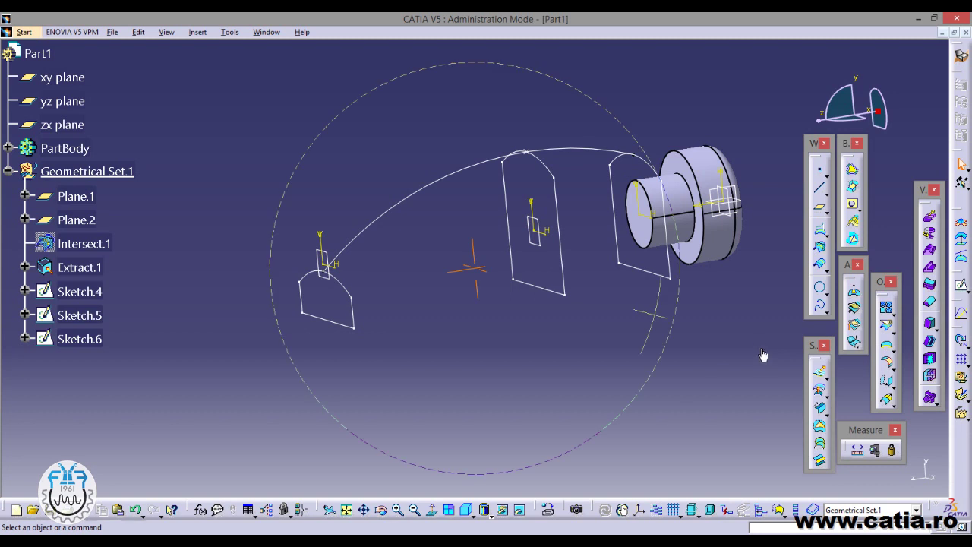
Step: Start a multi-sections surface with Sketch.5, Sketch.3 and Sketch.6 as sections
click(819, 448)
middle_drag(613, 317, 552, 306)
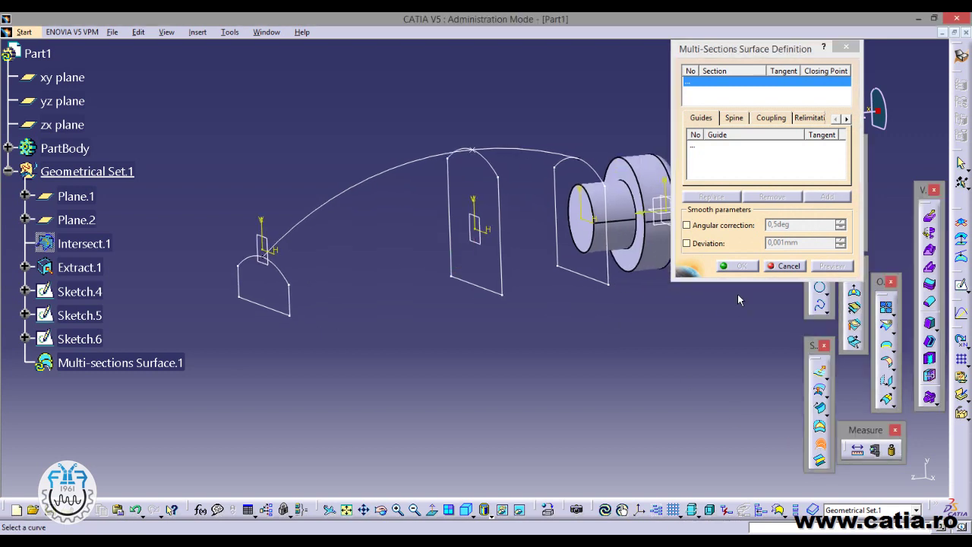
drag(752, 280, 744, 393)
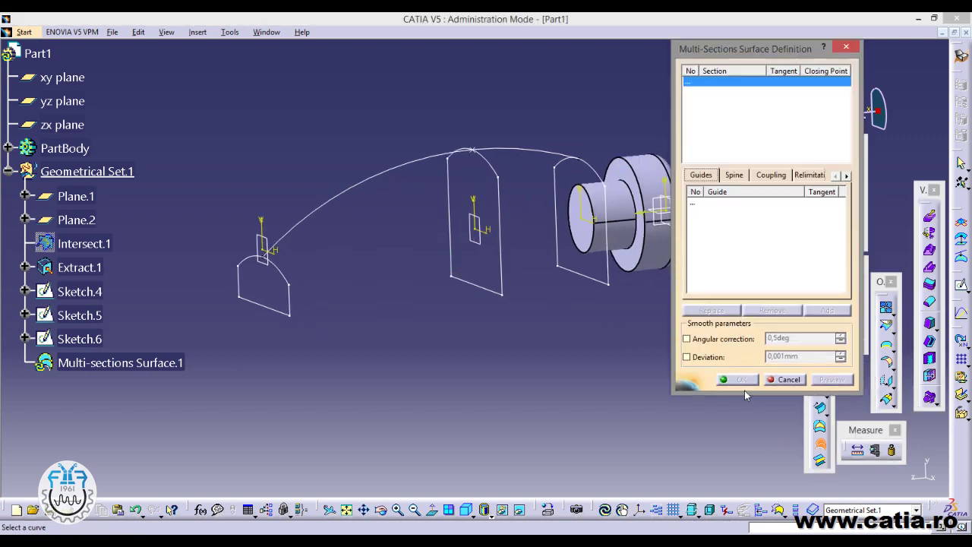
middle_drag(386, 262, 409, 280)
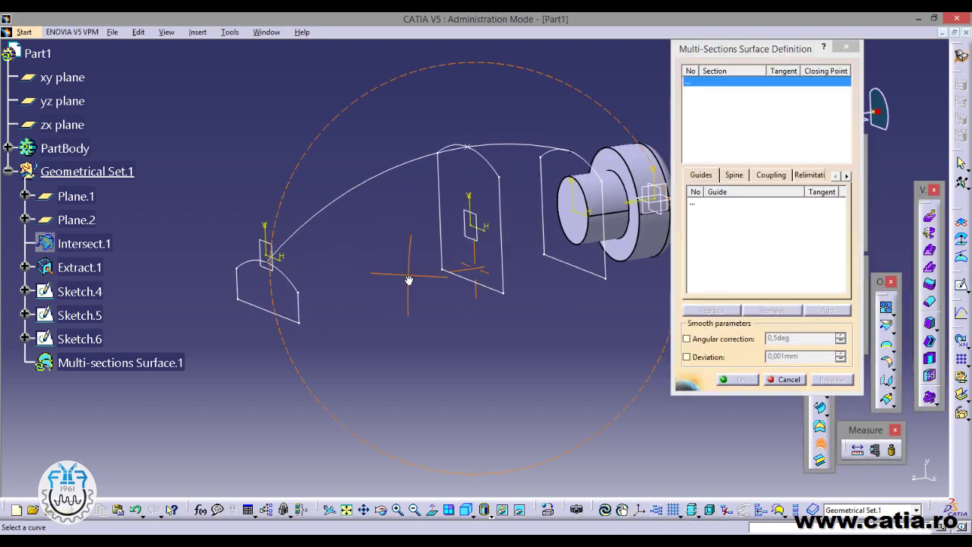
click(581, 272)
click(472, 279)
click(298, 317)
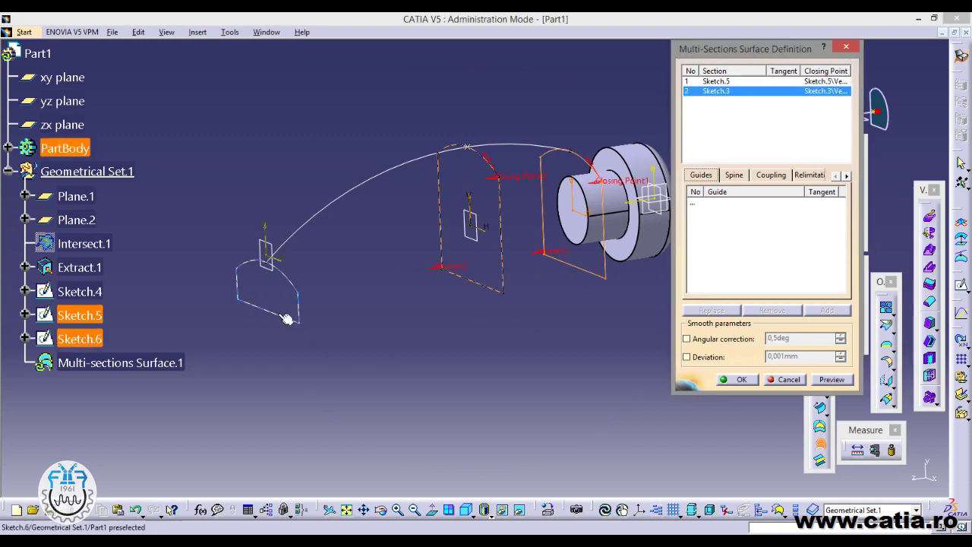
middle_drag(491, 319, 470, 322)
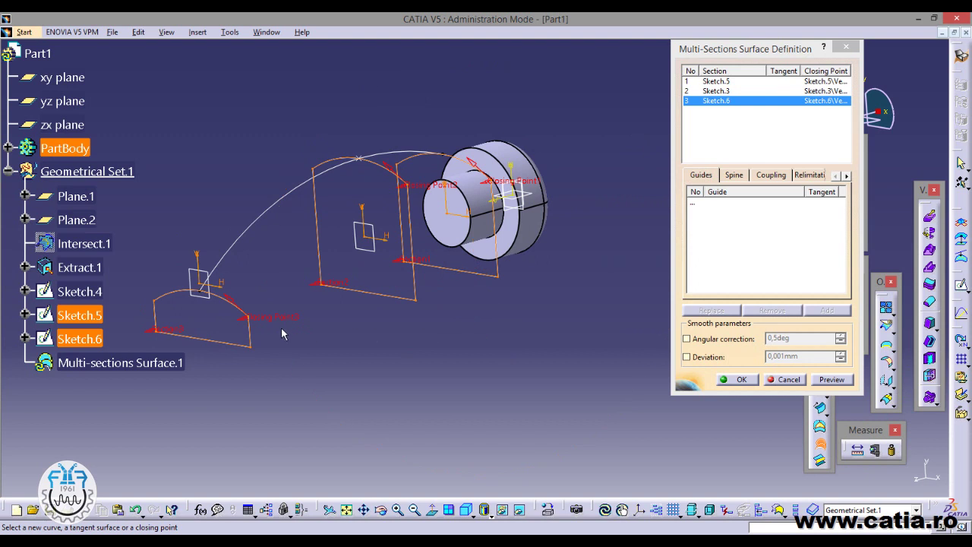
middle_drag(431, 205, 425, 217)
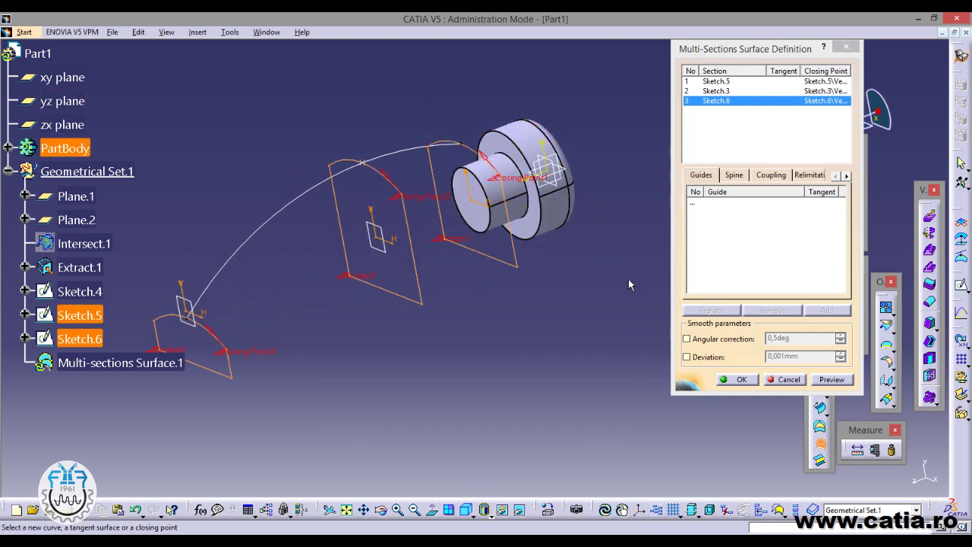
Step: Add Sketch.4 as the guide curve and preview the lofted surface
click(710, 203)
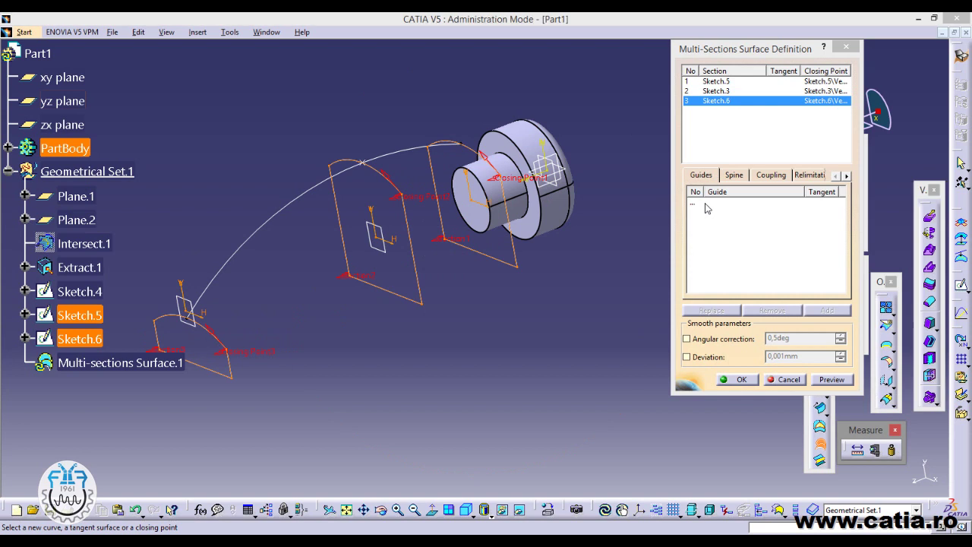
click(295, 211)
middle_drag(294, 325, 524, 345)
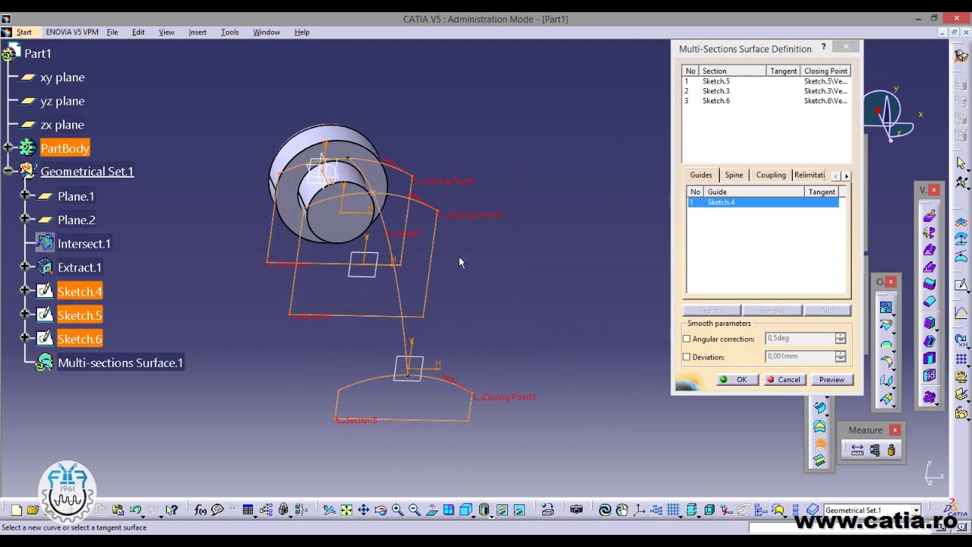
click(839, 380)
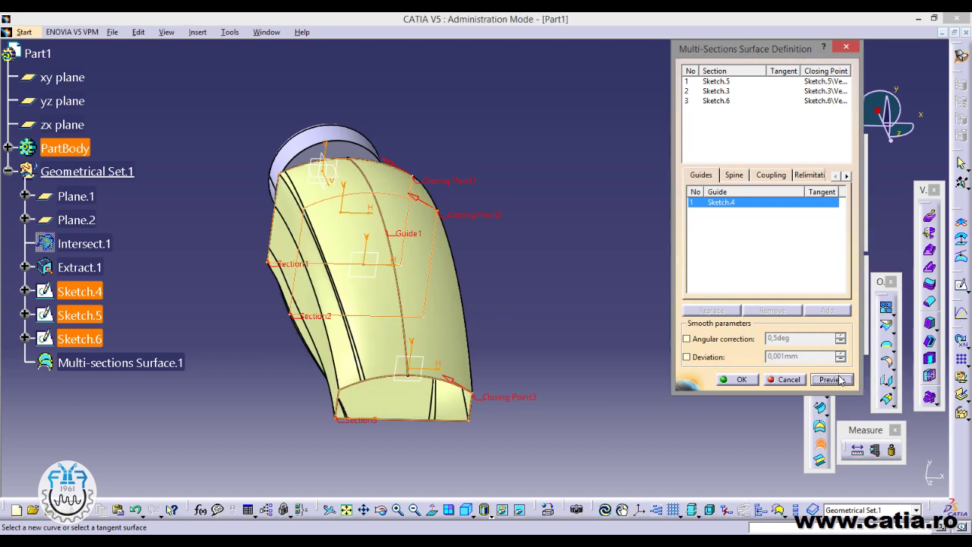
mouse_move(522, 429)
middle_down()
mouse_move(662, 259)
mouse_move(477, 250)
mouse_move(270, 174)
mouse_move(590, 401)
mouse_move(337, 360)
mouse_move(503, 330)
mouse_move(565, 340)
middle_up()
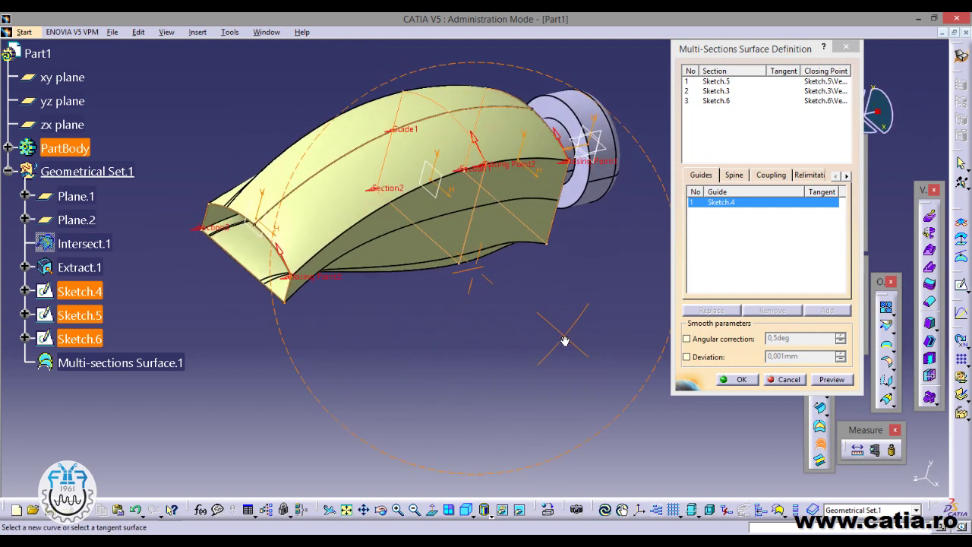
Step: Add Coupling1 linking matching vertices of Sketch.5, Sketch.3 and Sketch.6, then preview
click(772, 175)
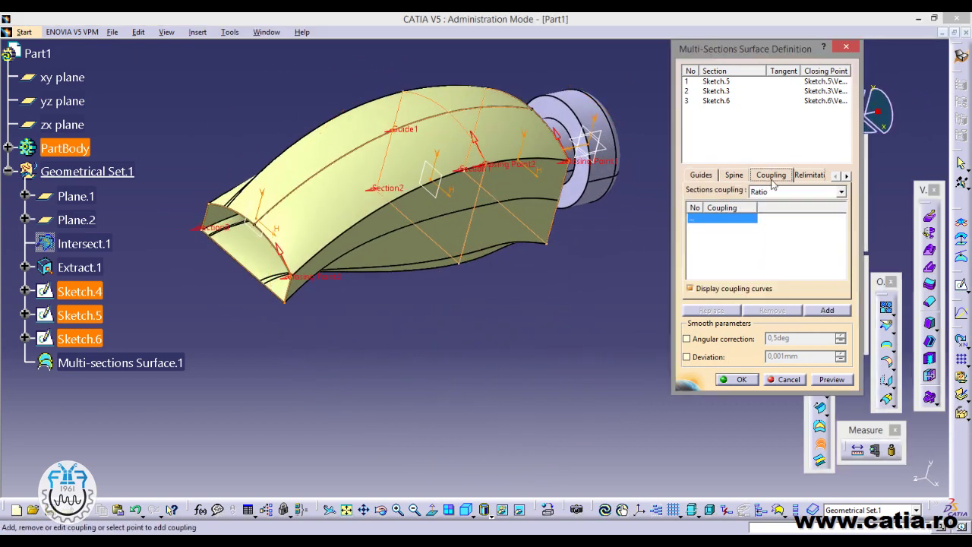
drag(694, 391, 694, 405)
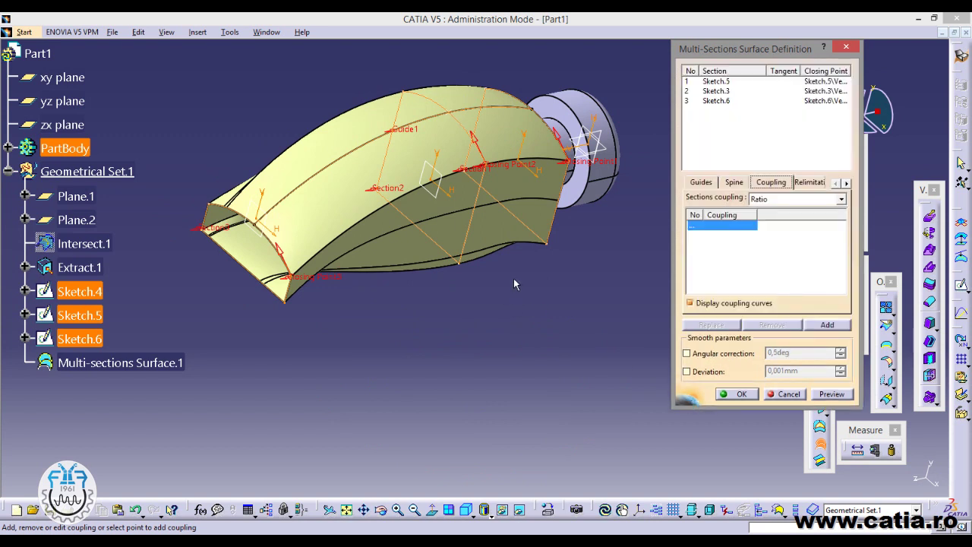
click(552, 245)
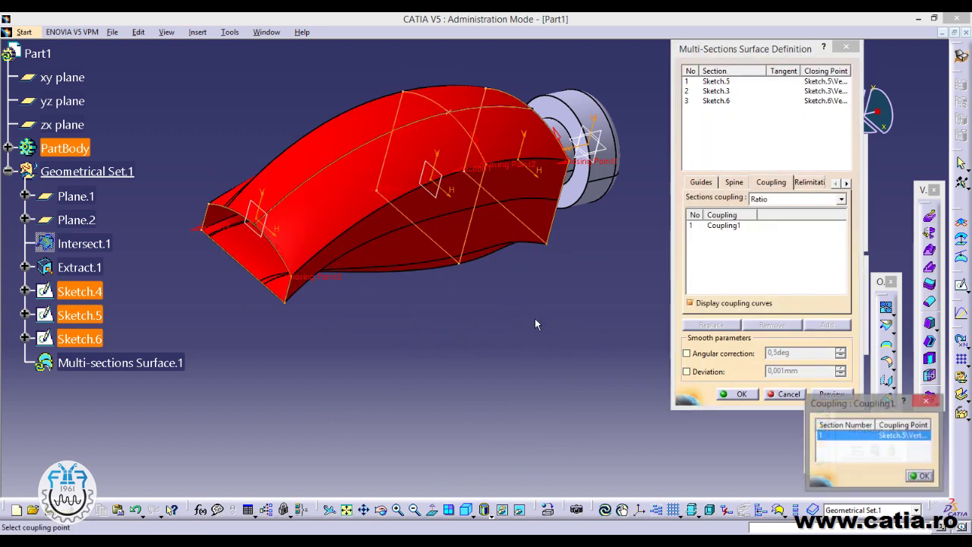
click(464, 265)
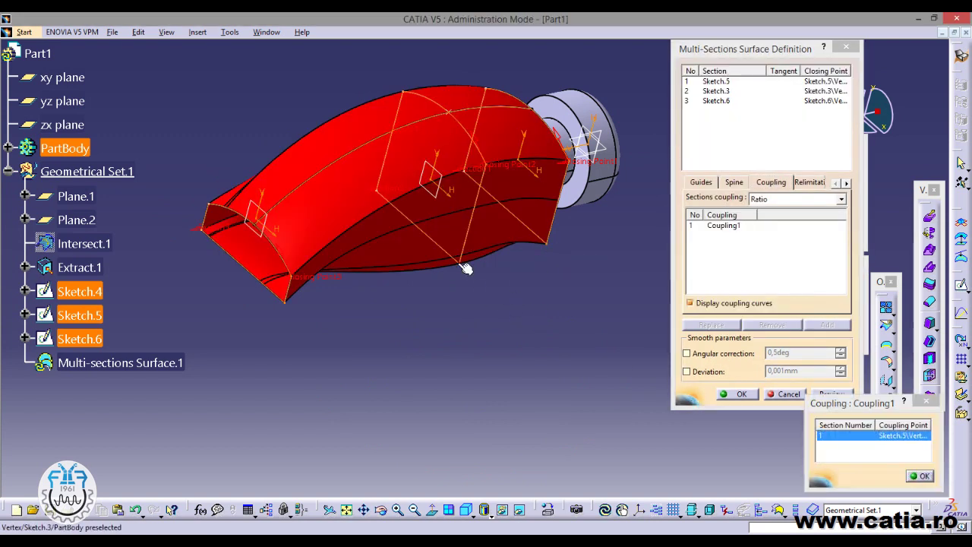
click(287, 303)
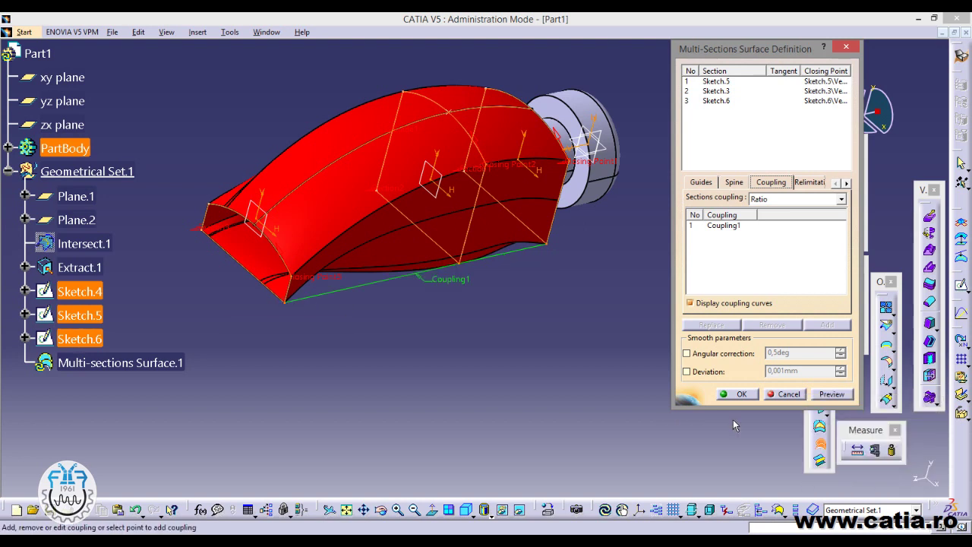
click(832, 394)
mouse_move(514, 329)
middle_down()
mouse_move(551, 199)
mouse_move(410, 313)
mouse_move(413, 325)
middle_up()
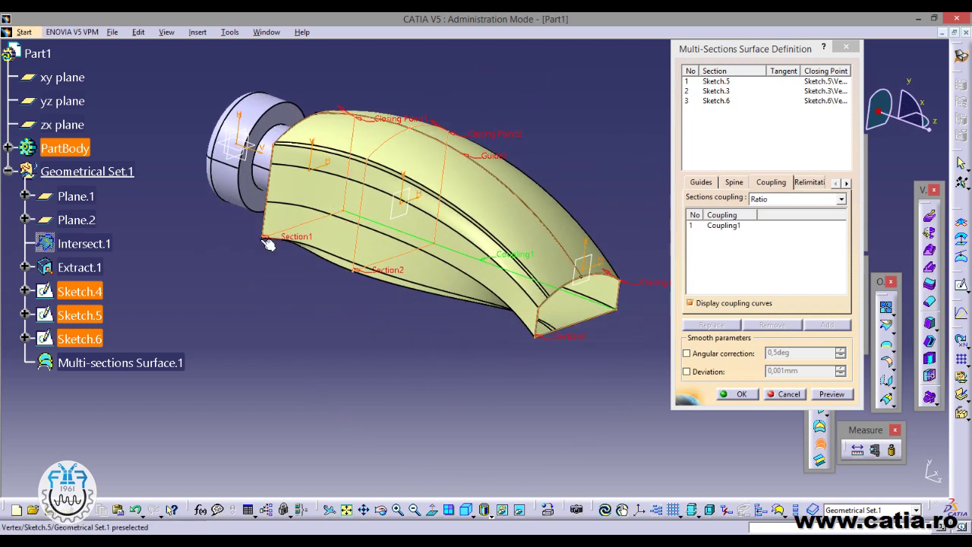
Step: Add Coupling2 through the next matching corners of Sketch.5, Sketch.3 and Sketch.6, then preview
click(263, 236)
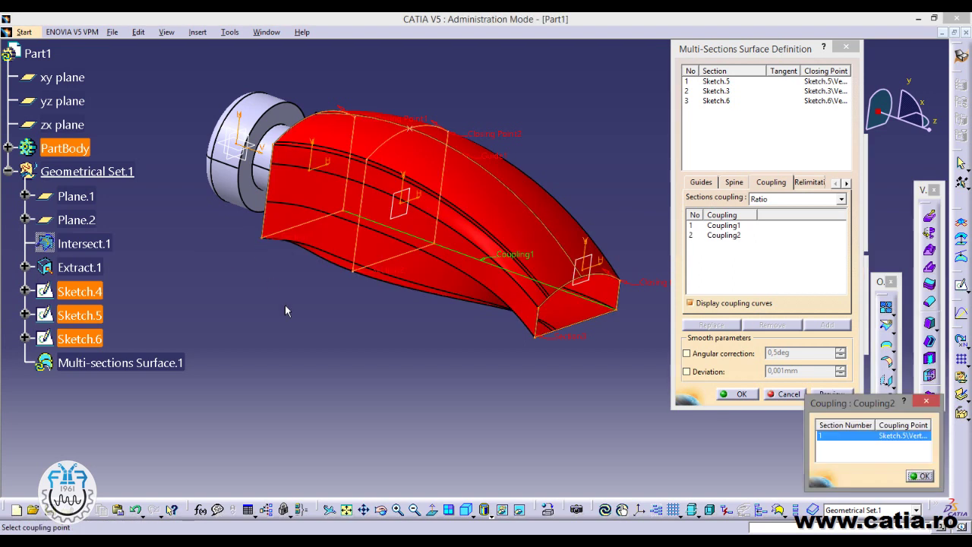
click(356, 274)
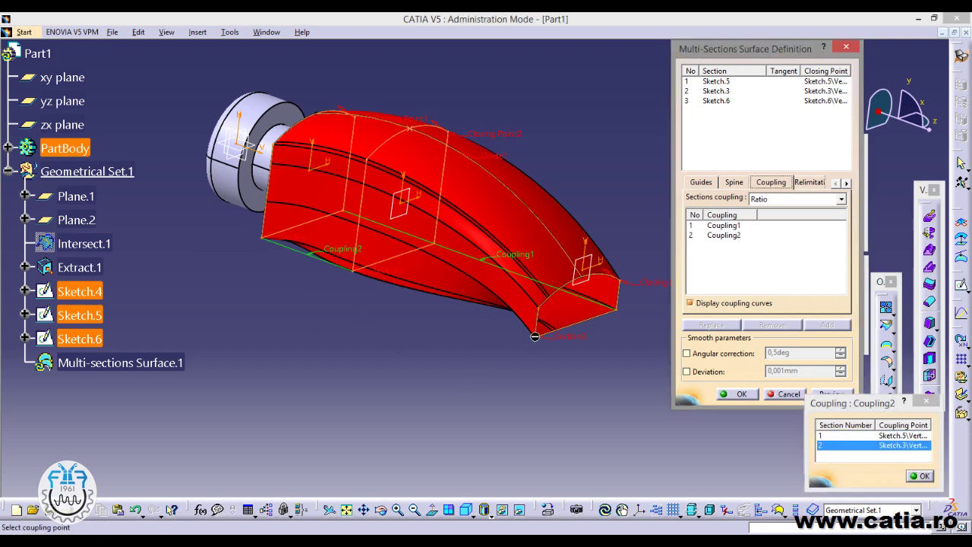
click(542, 346)
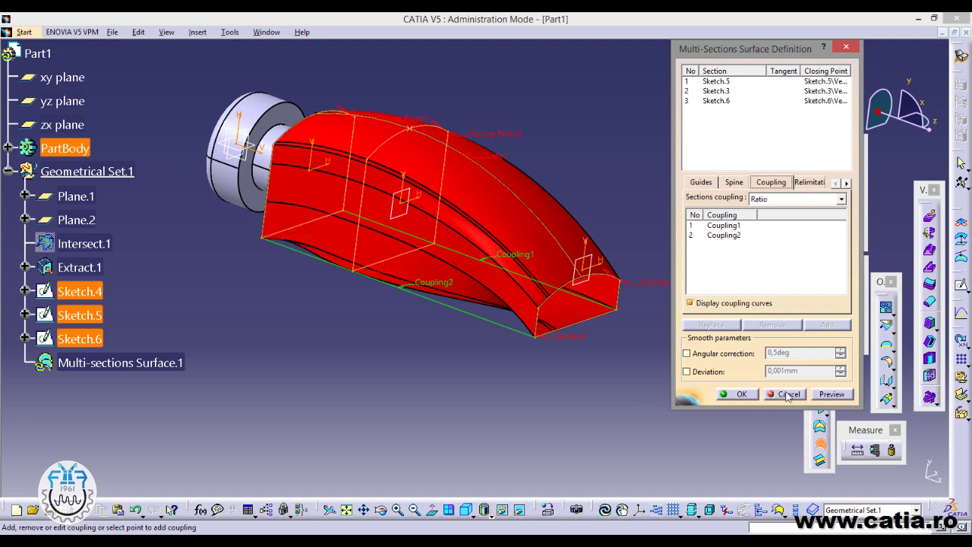
click(832, 394)
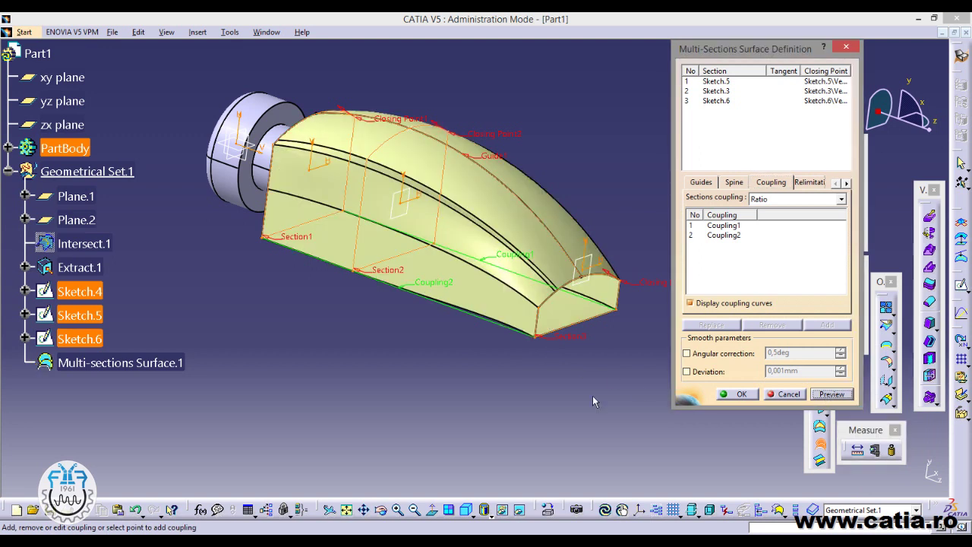
mouse_move(566, 352)
middle_down()
mouse_move(582, 337)
mouse_move(590, 370)
middle_up()
middle_drag(402, 369, 339, 368)
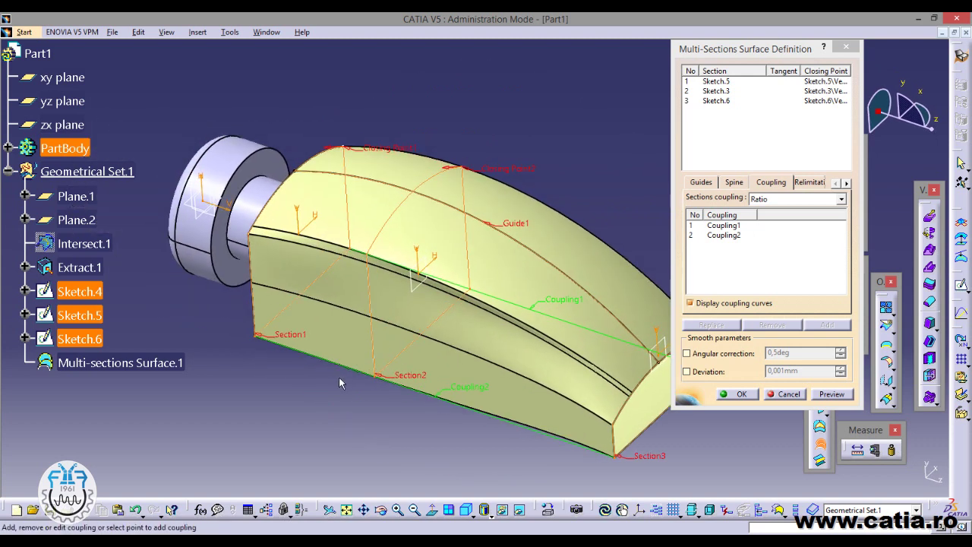
Step: Add Coupling3 through the remaining matching corners and preview with all three couplings
click(247, 235)
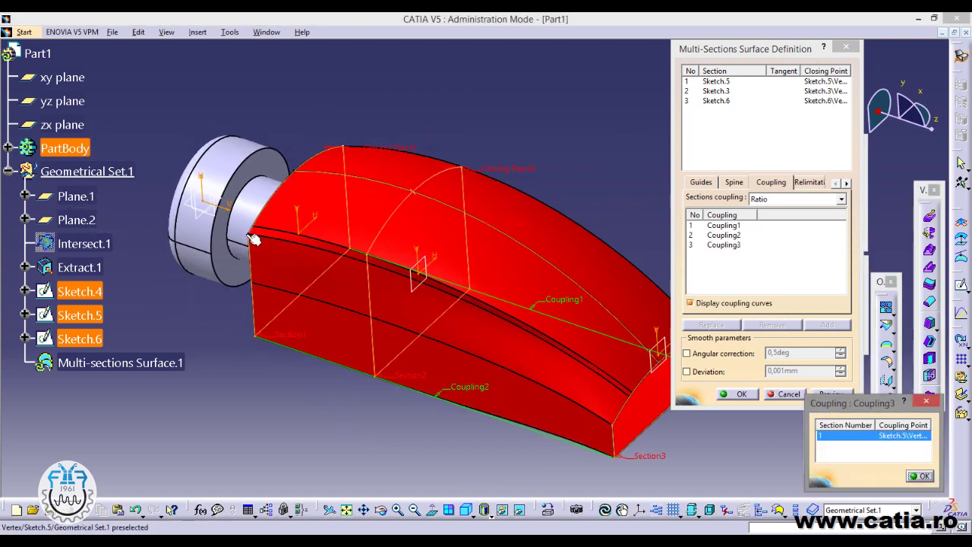
middle_drag(437, 237, 413, 265)
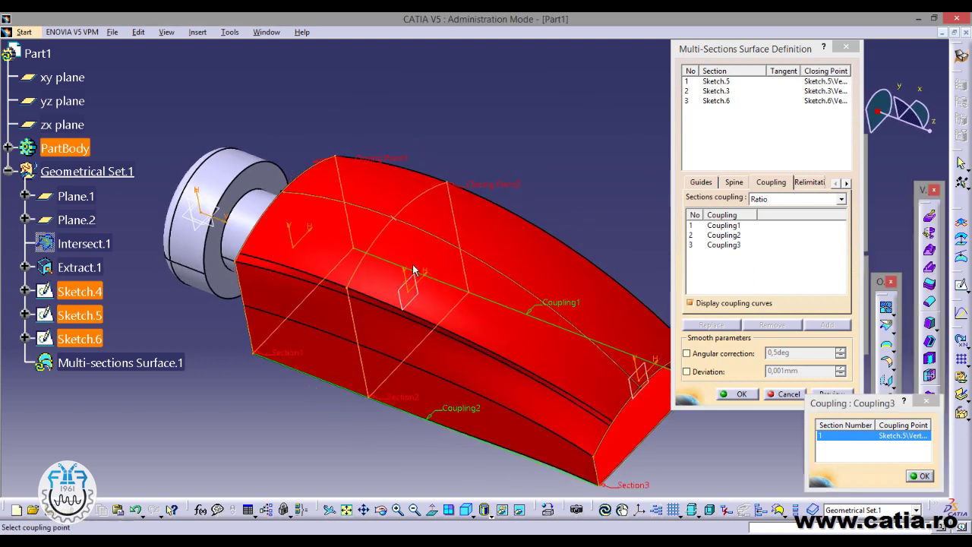
click(351, 289)
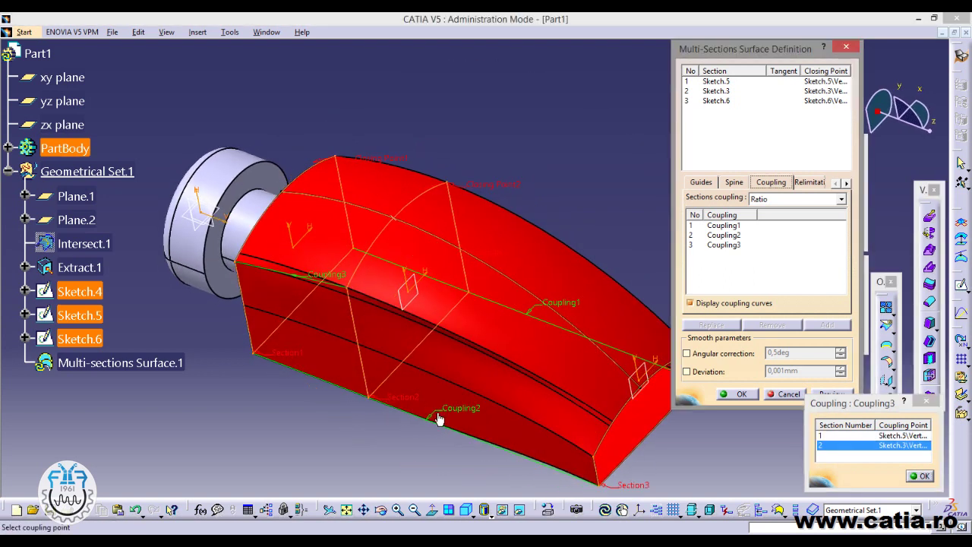
middle_drag(440, 417, 367, 316)
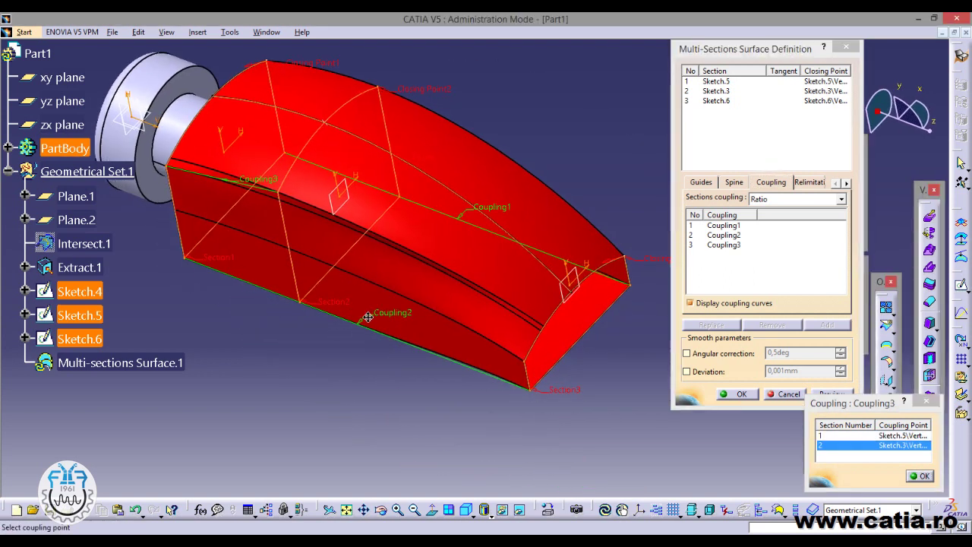
click(531, 365)
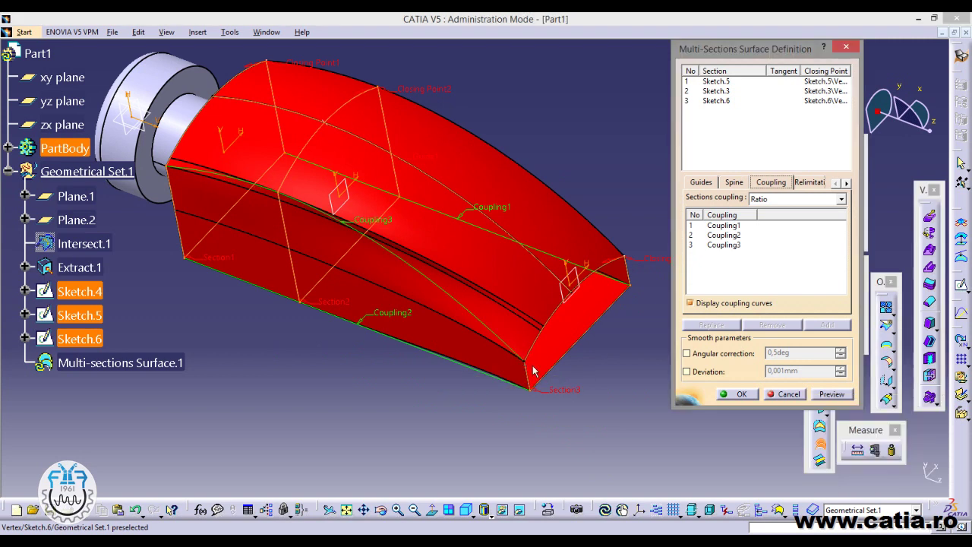
click(831, 394)
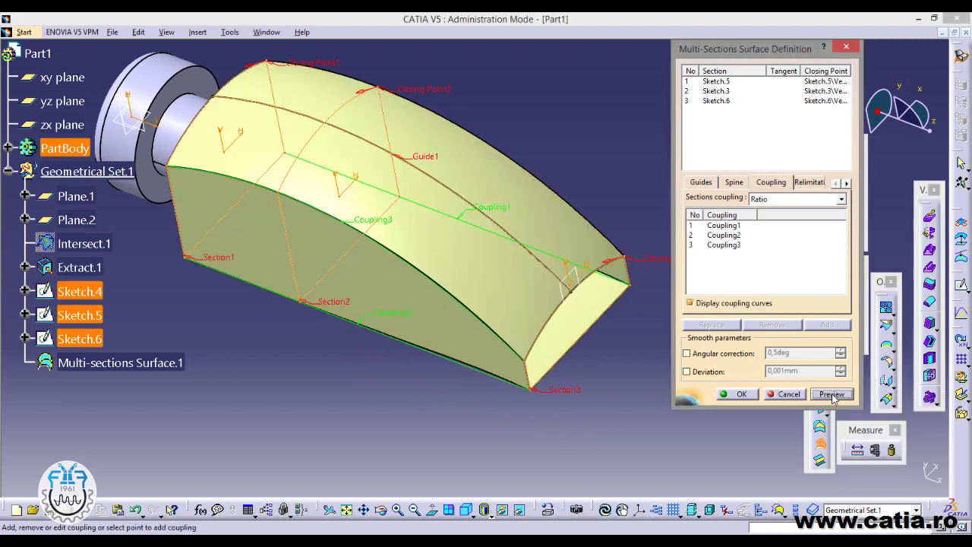
Step: Inspect the preview and create Multi-sections Surface.1
mouse_move(641, 378)
middle_down()
mouse_move(231, 355)
mouse_move(338, 285)
middle_up()
mouse_move(568, 299)
middle_down()
mouse_move(324, 313)
mouse_move(689, 266)
mouse_move(463, 282)
middle_up()
click(741, 394)
mouse_move(554, 262)
middle_down()
mouse_move(608, 343)
mouse_move(504, 338)
mouse_move(476, 321)
mouse_move(499, 335)
mouse_move(501, 350)
middle_up()
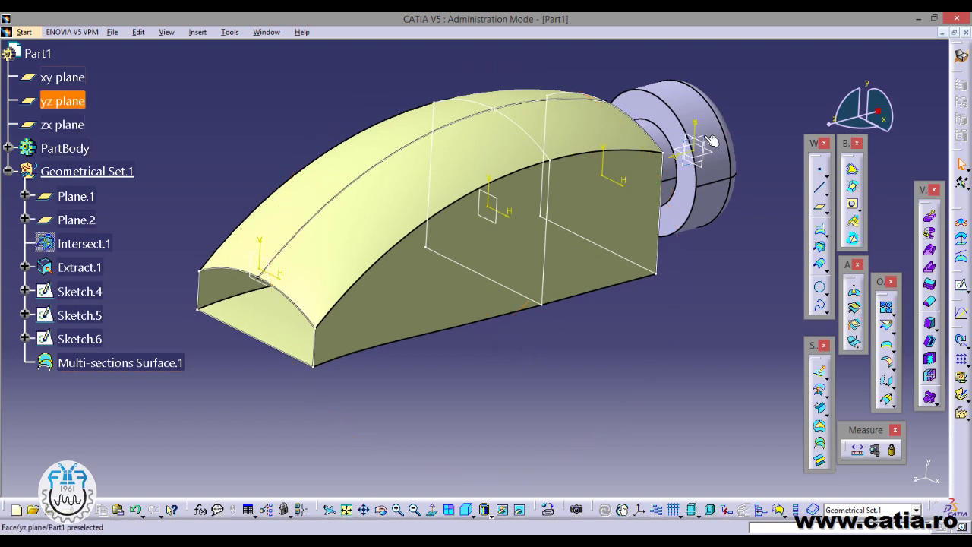
Step: Start Sketch.7 on the yz plane and check the hammer reference drawing
mouse_move(582, 371)
middle_down()
mouse_move(629, 329)
mouse_move(640, 337)
mouse_move(504, 341)
mouse_move(595, 297)
middle_up()
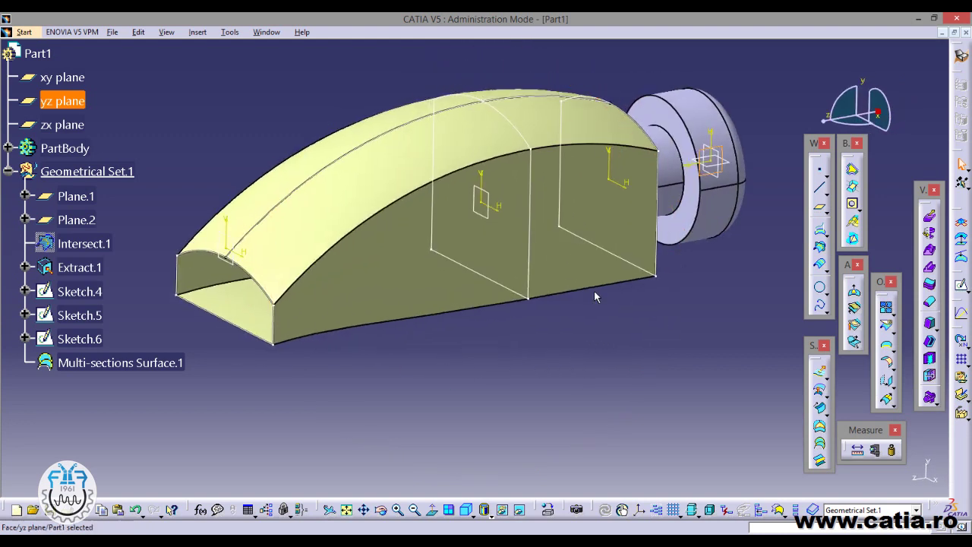
click(962, 286)
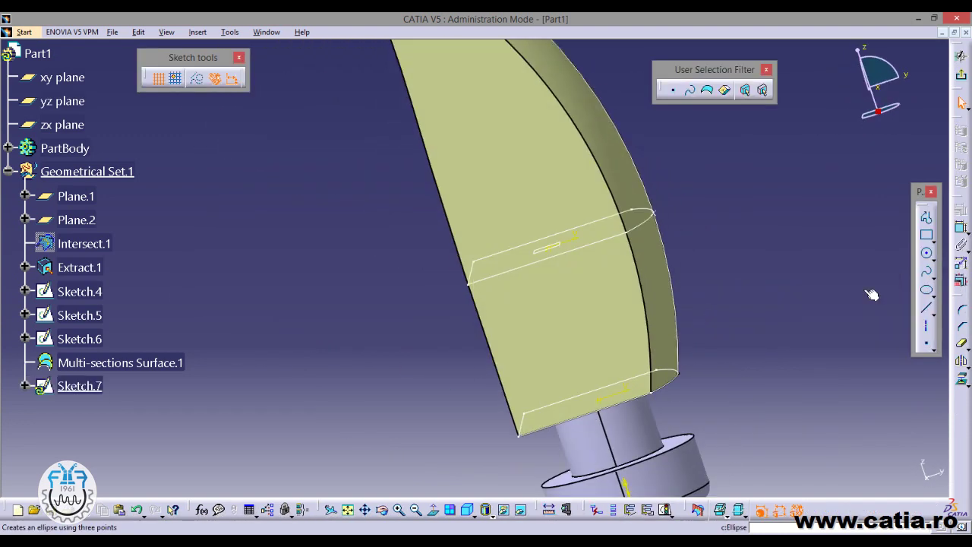
mouse_move(701, 266)
middle_down()
mouse_move(684, 289)
mouse_move(676, 232)
mouse_move(630, 247)
middle_up()
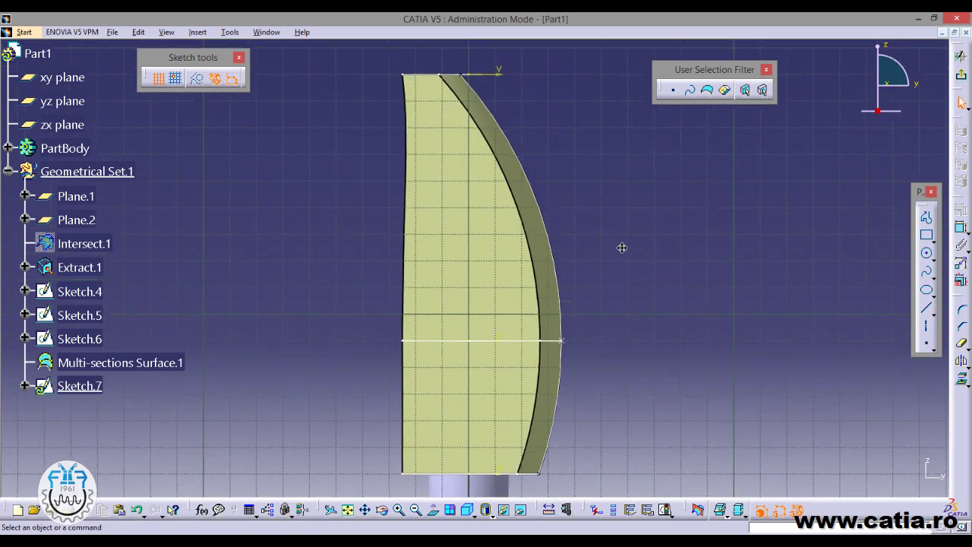
key(alt+Tab)
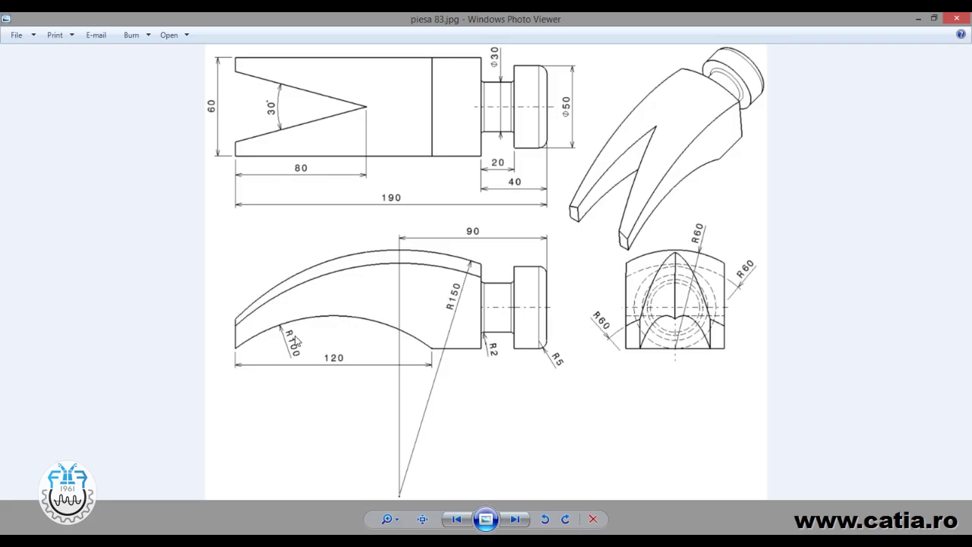
key(alt+Tab)
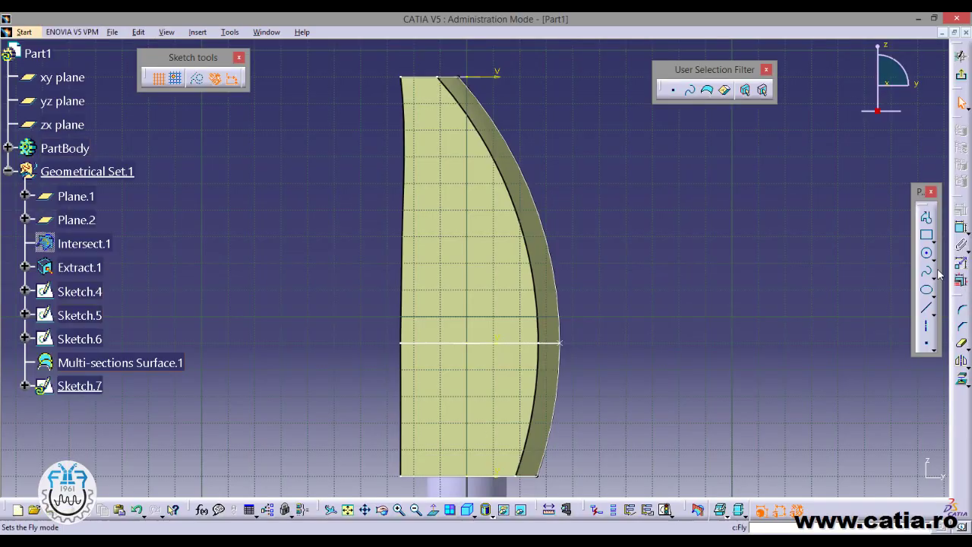
Step: Draw a circle left of the hammer head and set its diameter dimension to 200
click(926, 254)
click(297, 200)
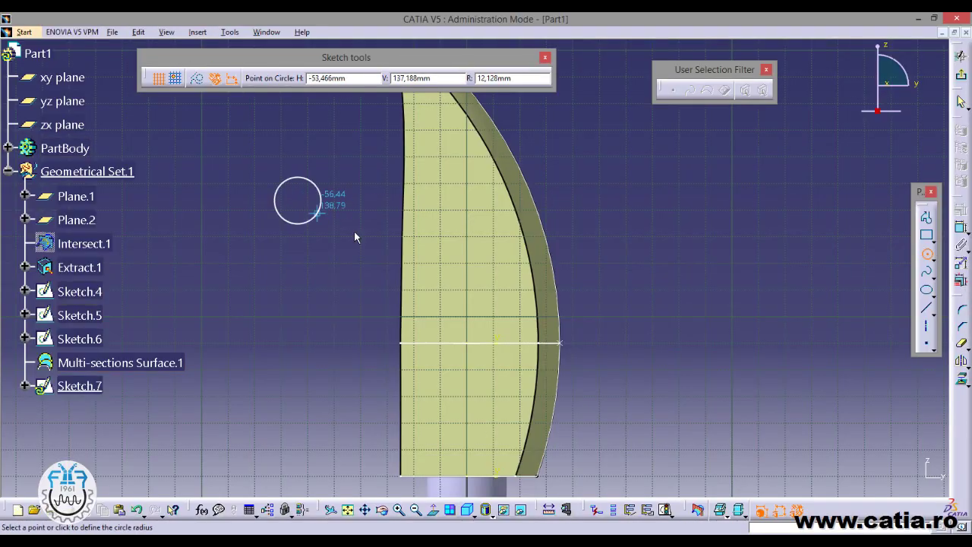
click(402, 248)
click(961, 227)
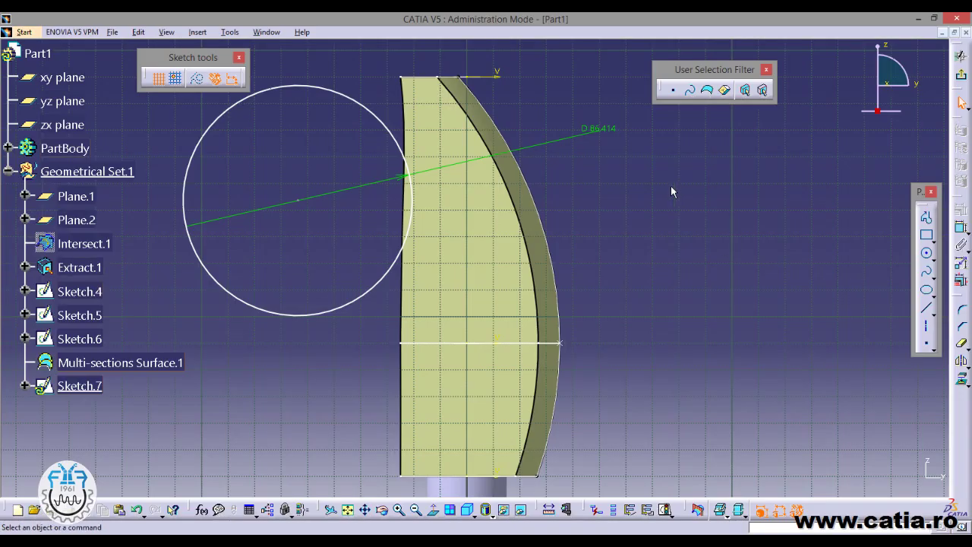
double_click(597, 129)
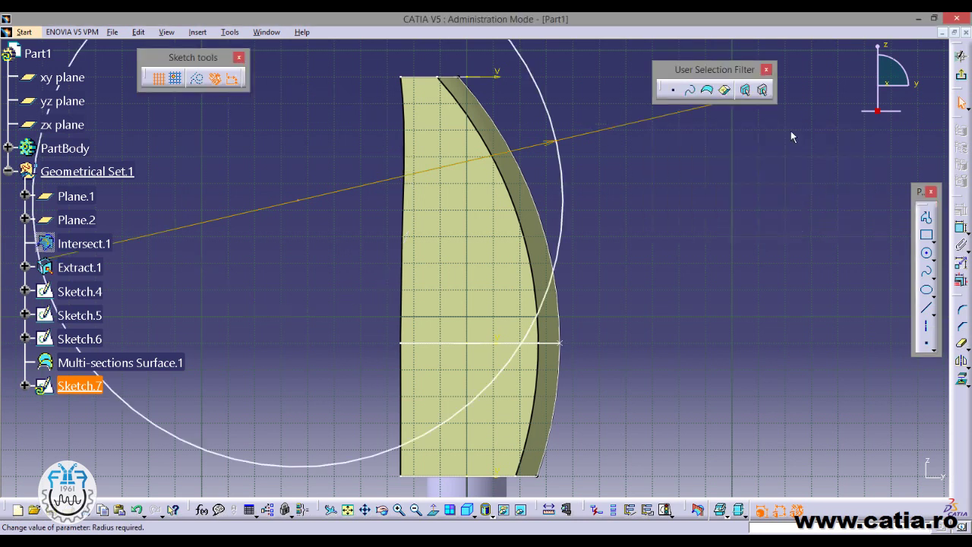
Step: Make the 200 mm circle pass through the top corner of the hammer face
middle_drag(433, 143, 444, 129)
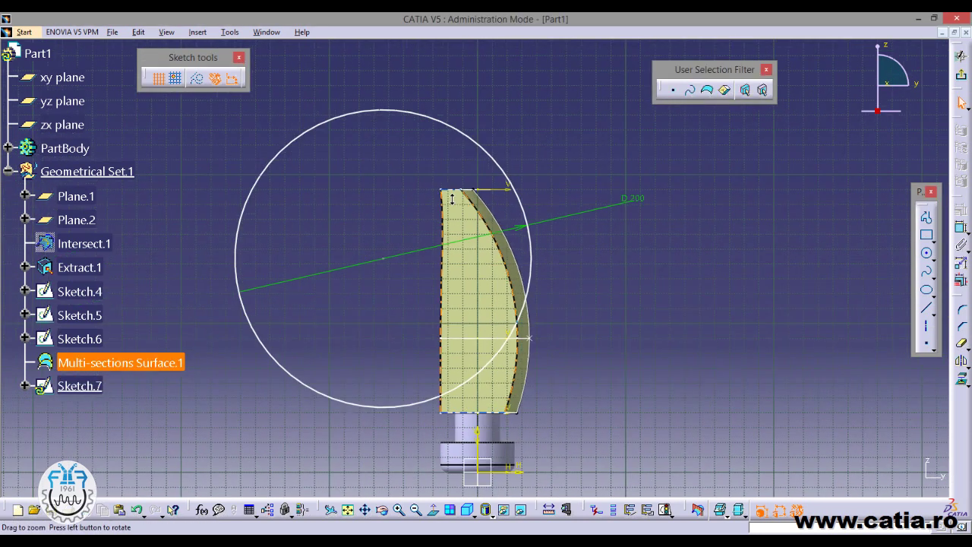
drag(444, 129, 365, 159)
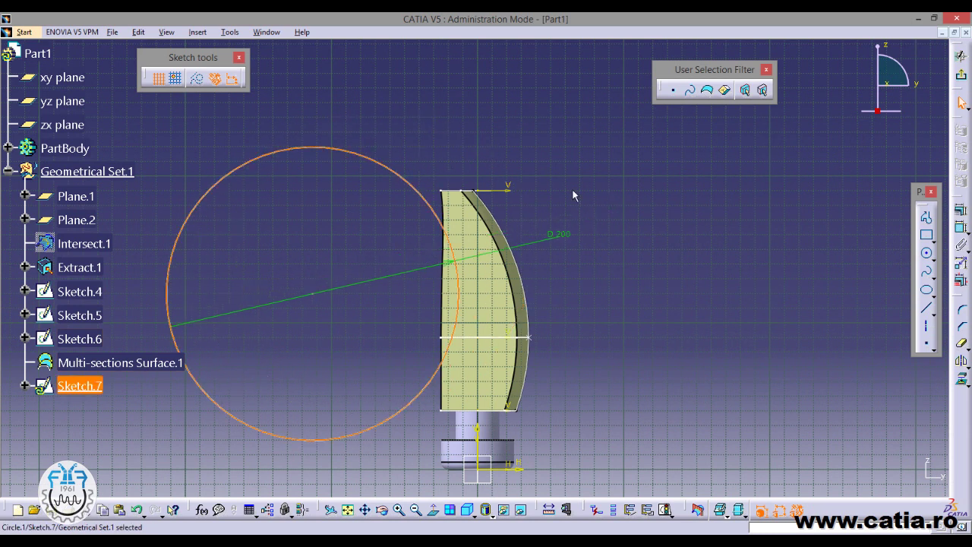
middle_drag(562, 214, 562, 190)
click(962, 232)
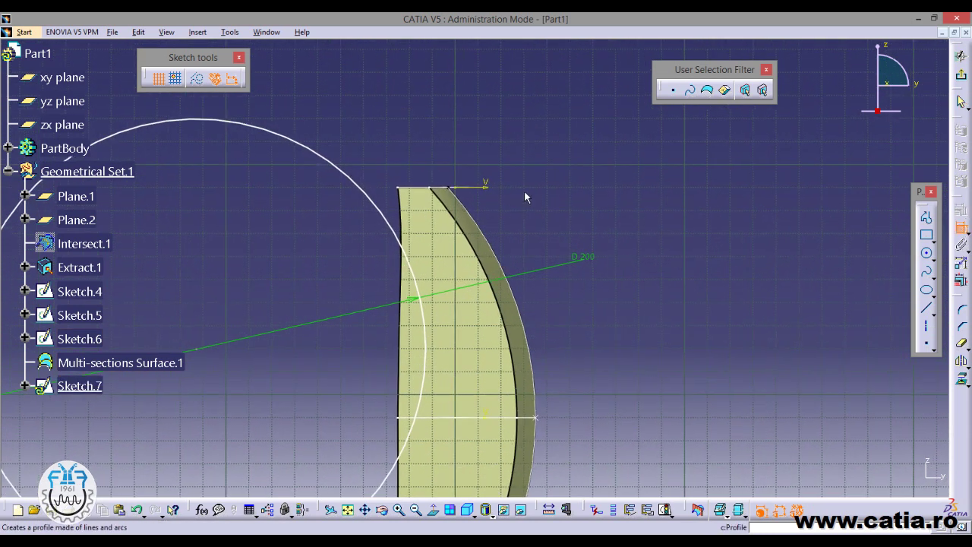
click(408, 192)
middle_drag(407, 193, 370, 215)
click(370, 213)
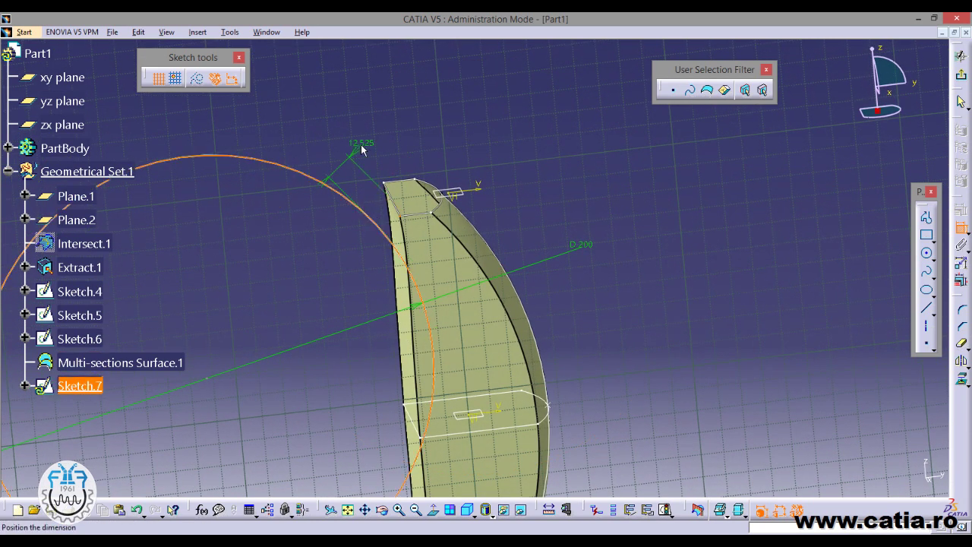
right_click(361, 149)
click(442, 249)
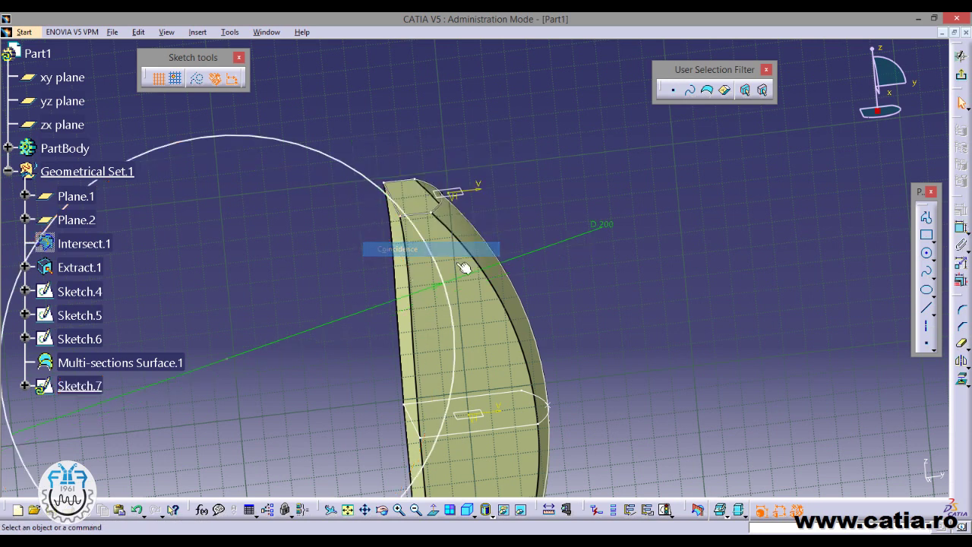
click(433, 516)
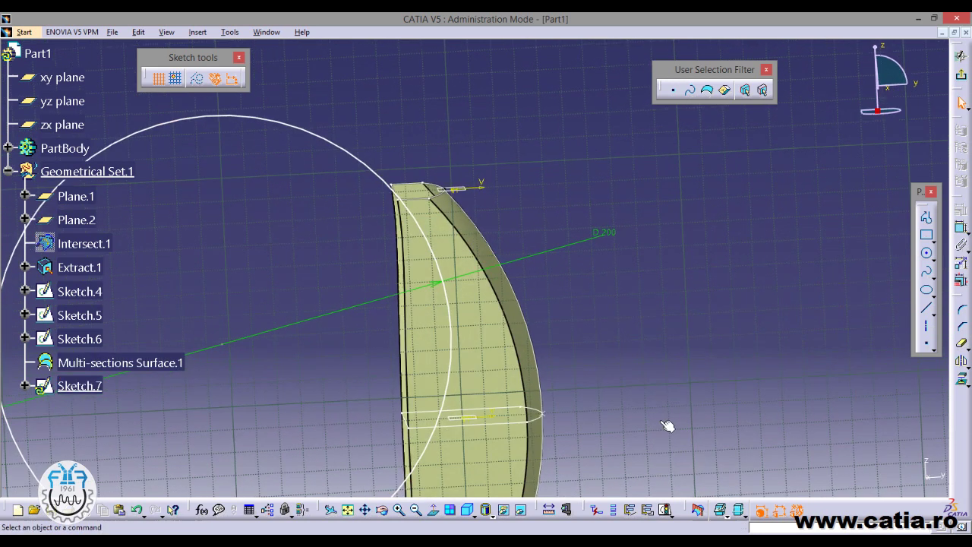
Step: Draw a horizontal construction line across the part and make the circle meet it
click(927, 308)
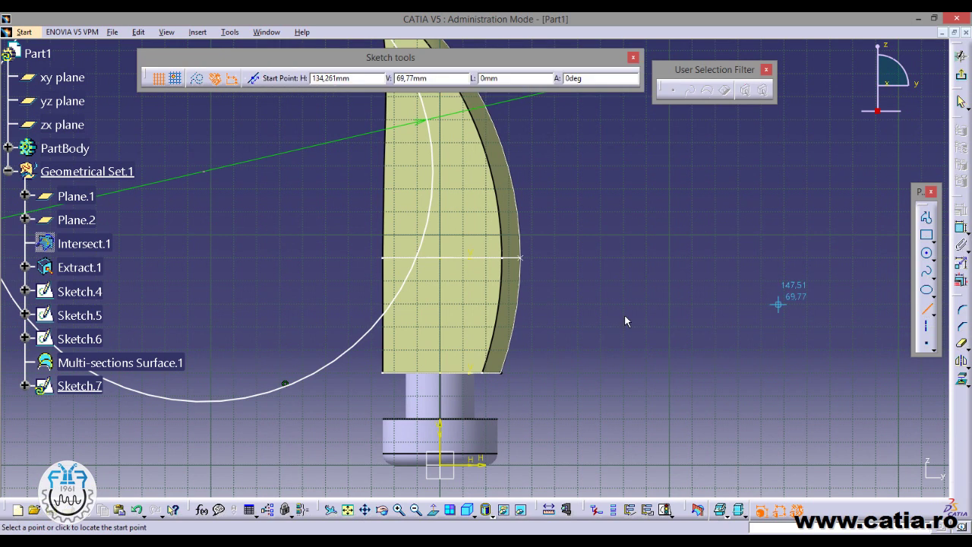
click(371, 350)
click(554, 350)
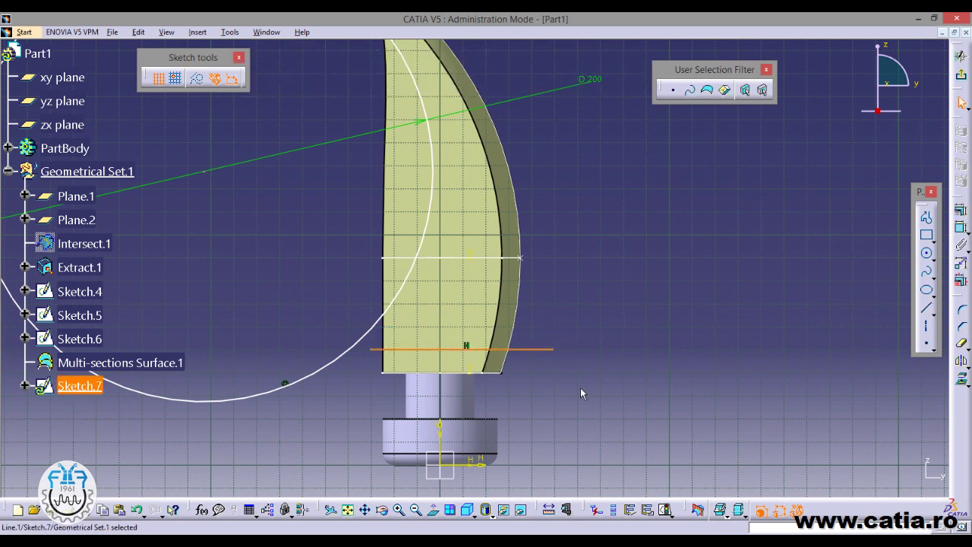
click(199, 79)
click(207, 143)
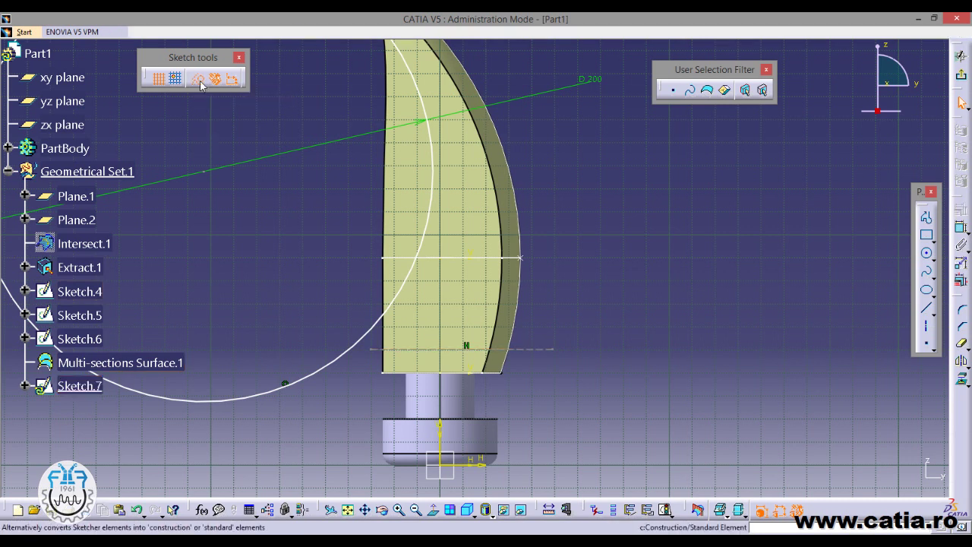
click(960, 228)
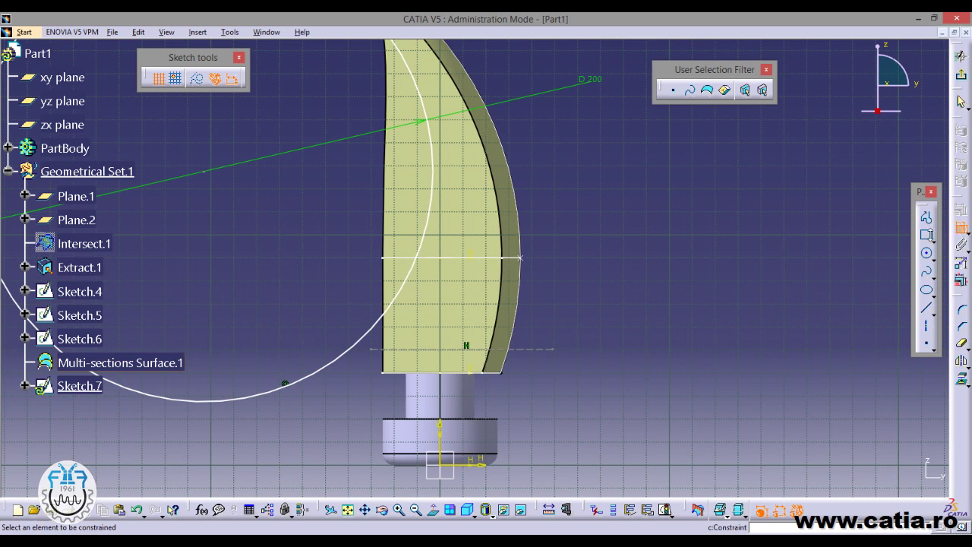
click(345, 354)
right_click(285, 322)
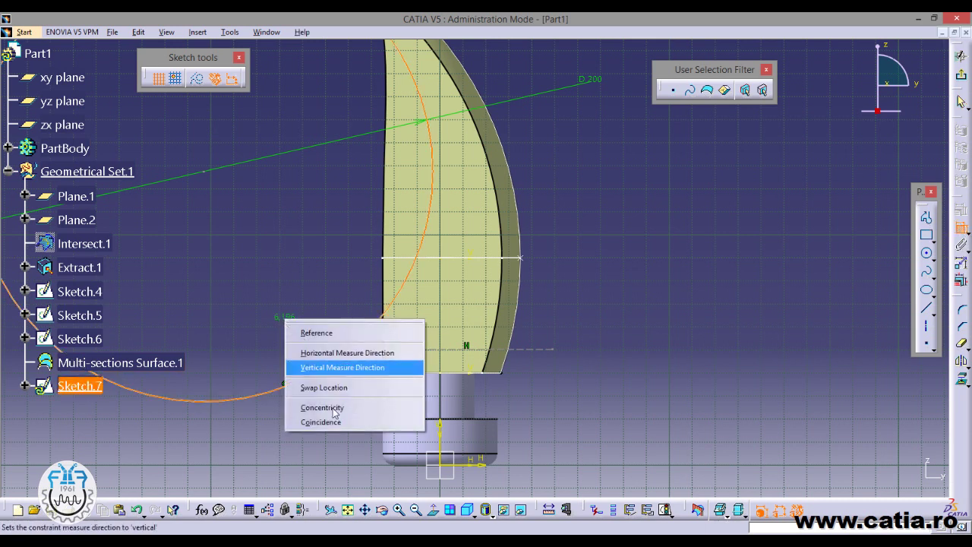
click(354, 423)
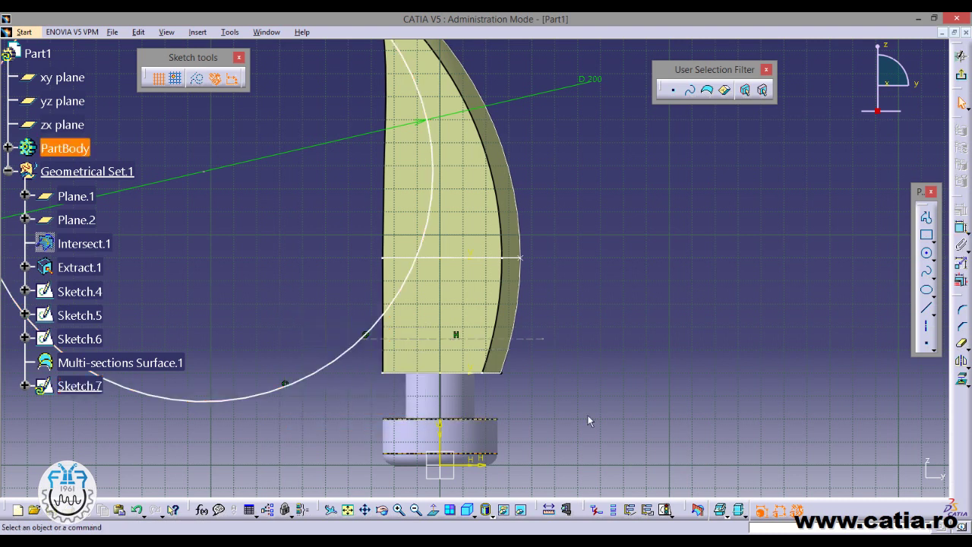
Step: Make the circle's intersection point coincident with the head's left edge
click(365, 336)
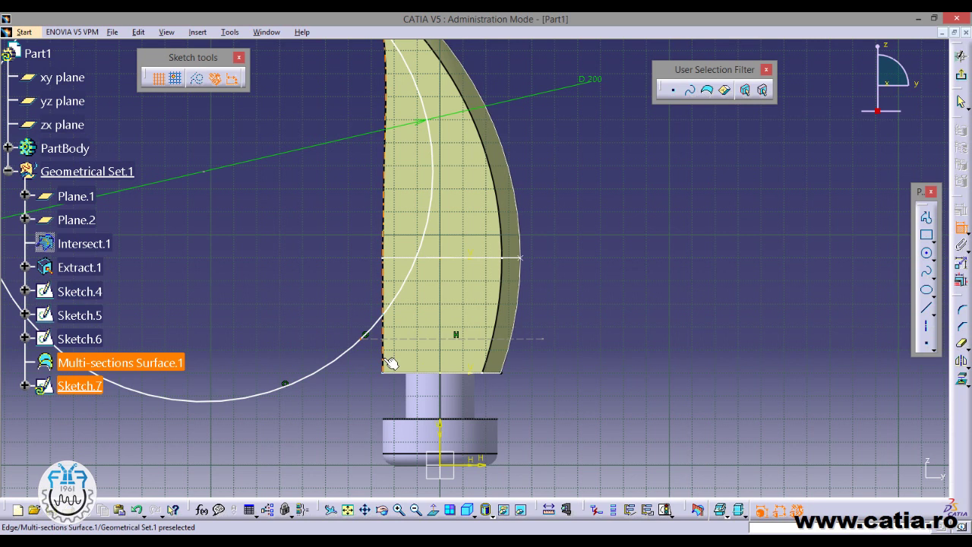
click(382, 363)
right_click(314, 411)
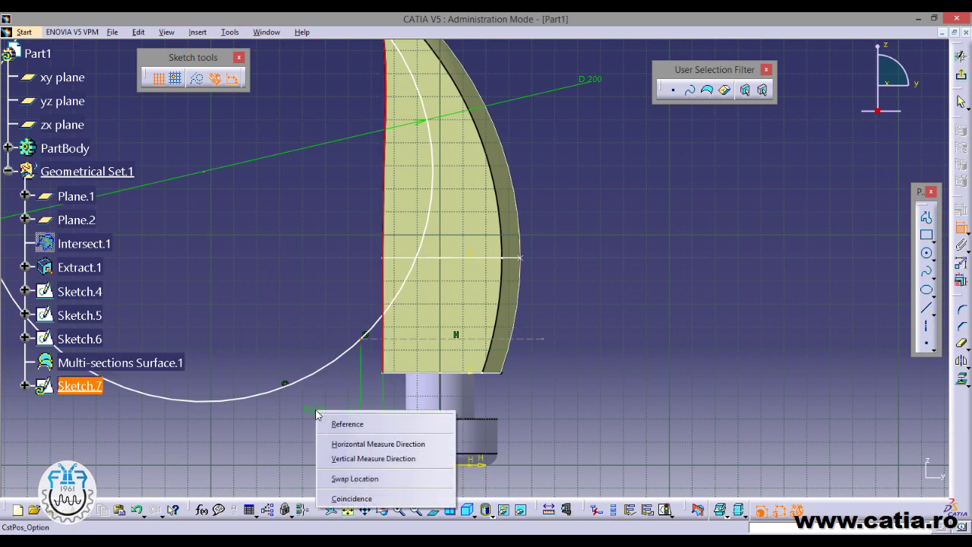
click(375, 501)
middle_drag(640, 207, 606, 252)
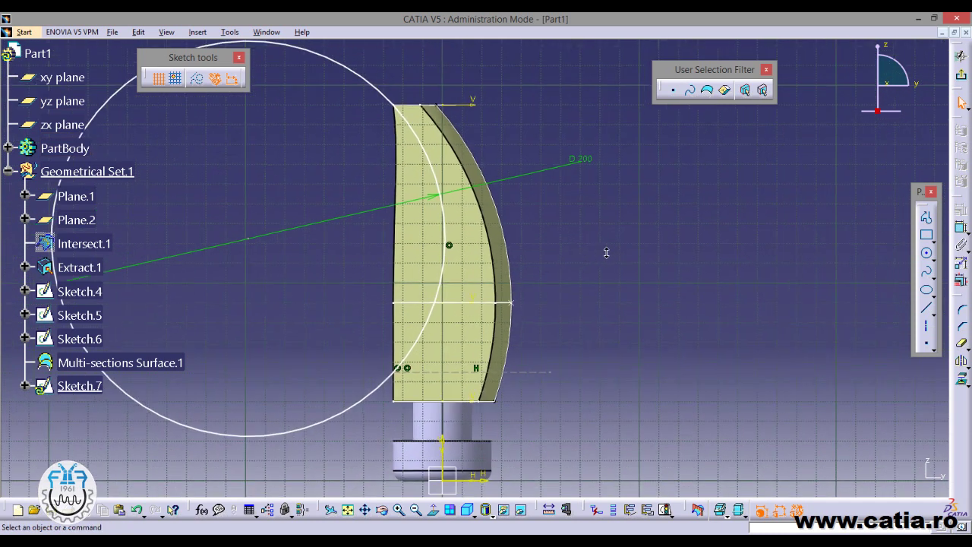
Step: Add a 120 mm vertical dimension from the top edge, then exit the sketch
click(962, 228)
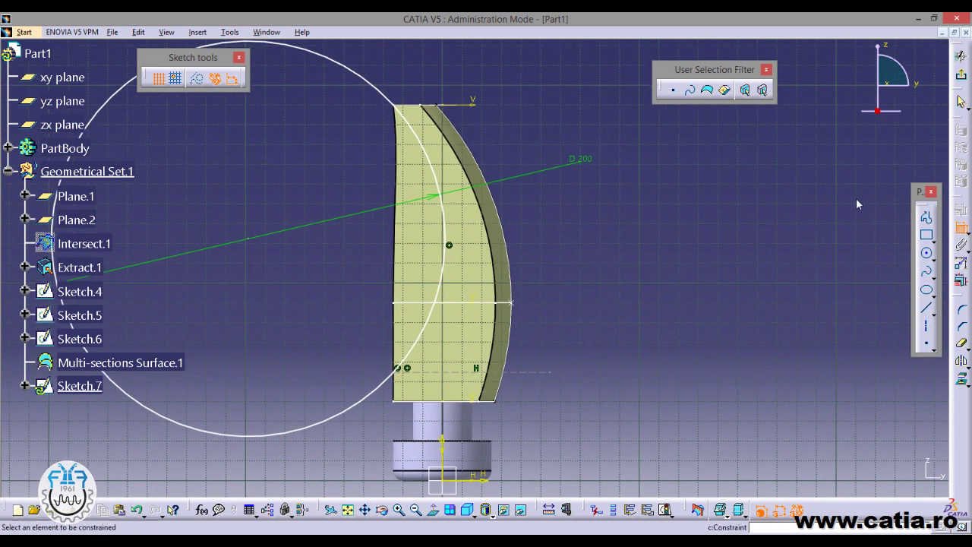
click(397, 371)
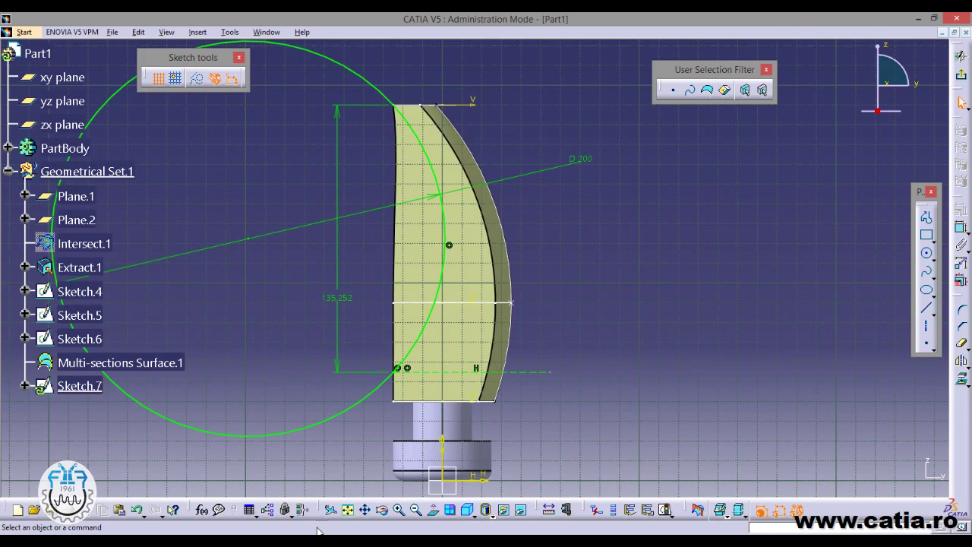
double_click(338, 298)
text(120)
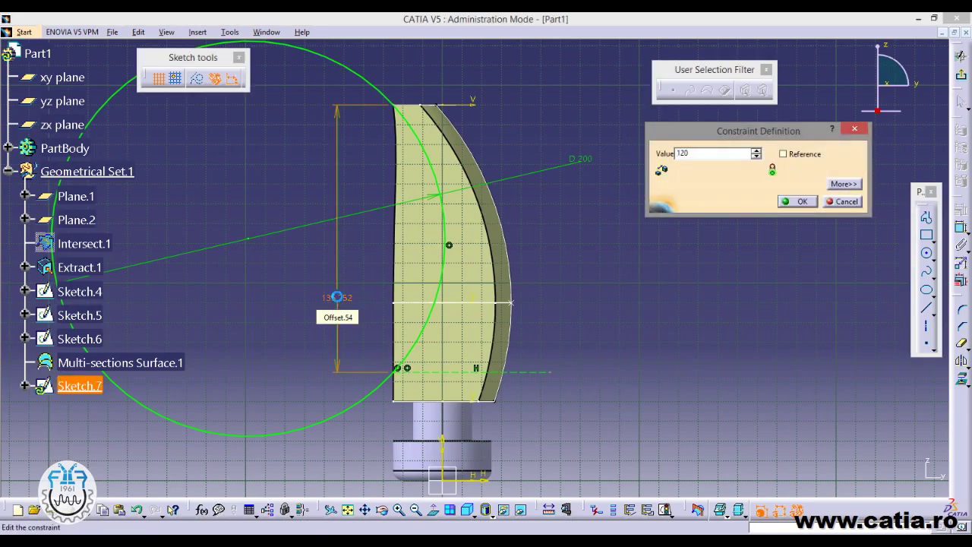
key(Return)
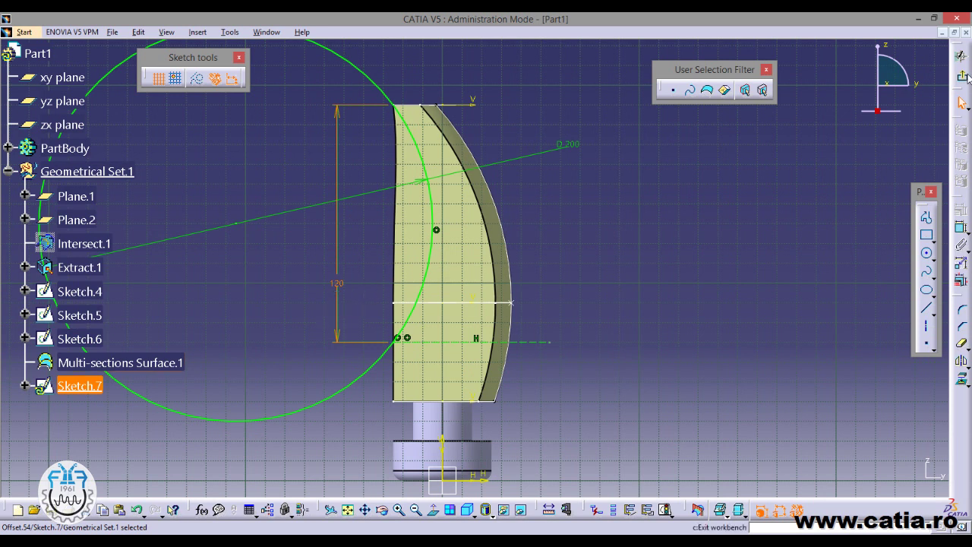
click(963, 77)
Step: Extrude the Sketch.7 circle into a cylindrical surface reaching 58 mm and 57 mm either side
mouse_move(465, 399)
middle_down()
mouse_move(609, 291)
mouse_move(395, 345)
mouse_move(491, 323)
mouse_move(489, 303)
middle_up()
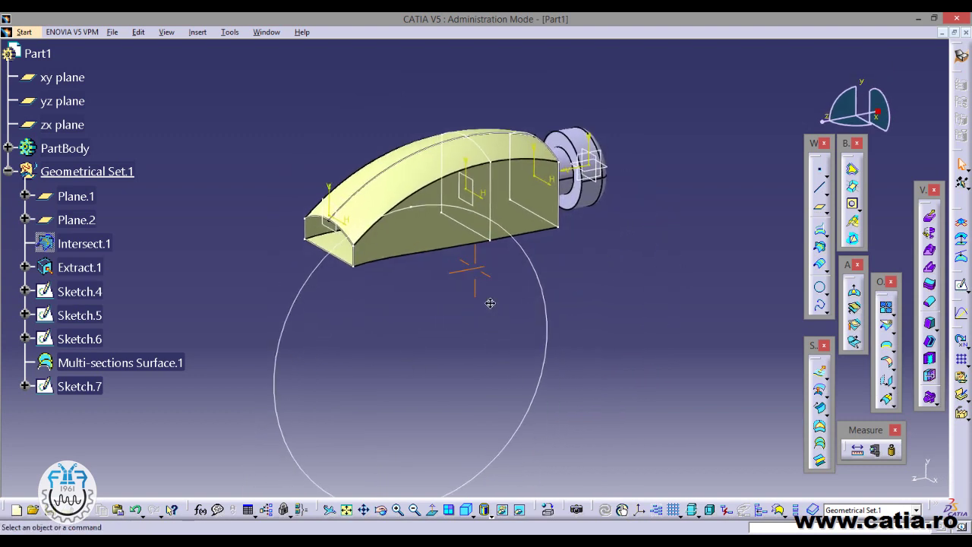
click(820, 373)
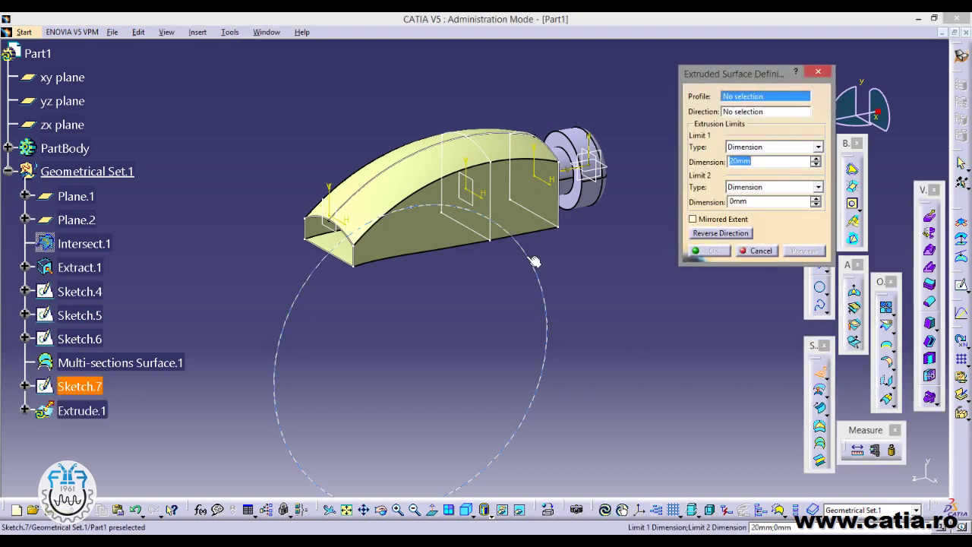
click(533, 261)
mouse_move(469, 295)
middle_down()
mouse_move(507, 337)
mouse_move(541, 319)
middle_up()
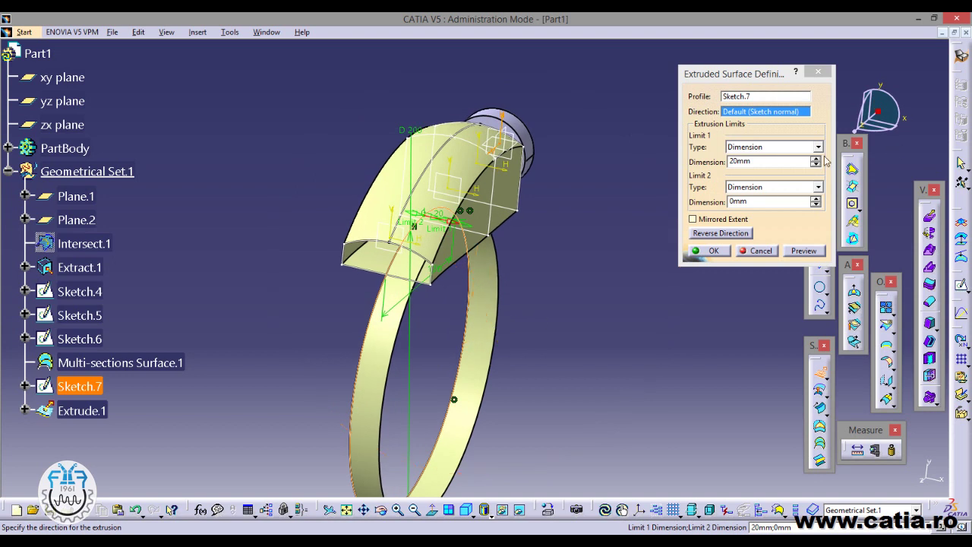
drag(789, 161, 681, 156)
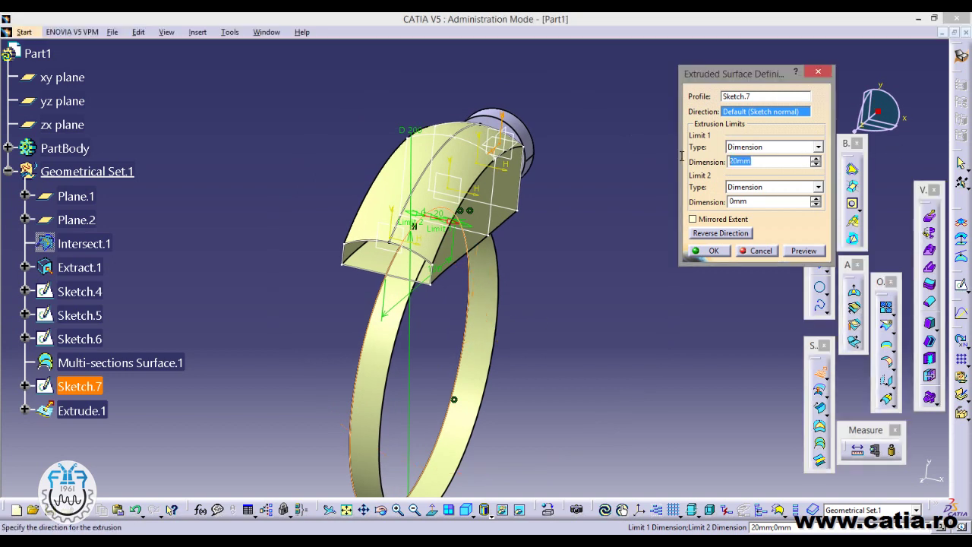
click(810, 252)
click(759, 205)
text(40)
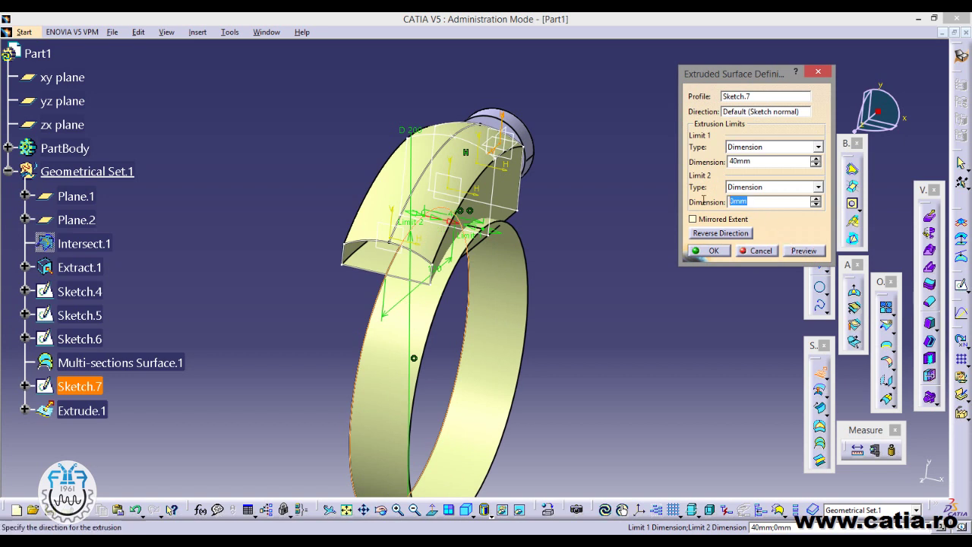
click(809, 252)
middle_drag(635, 299, 586, 271)
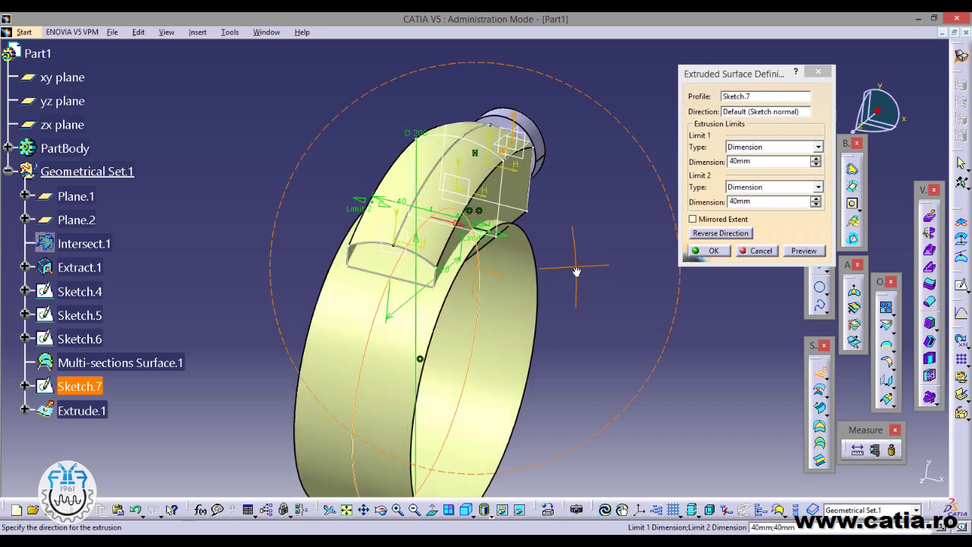
drag(509, 239, 530, 252)
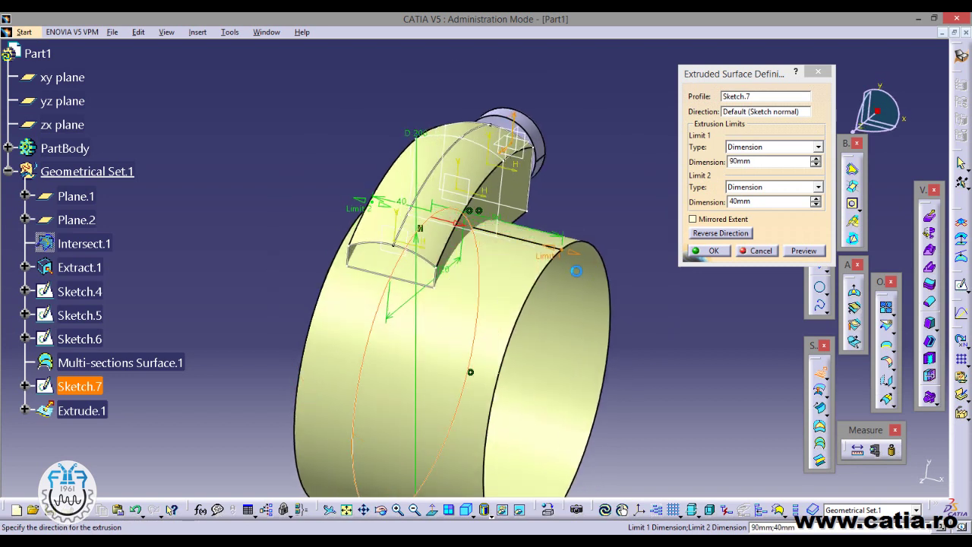
drag(356, 207, 329, 197)
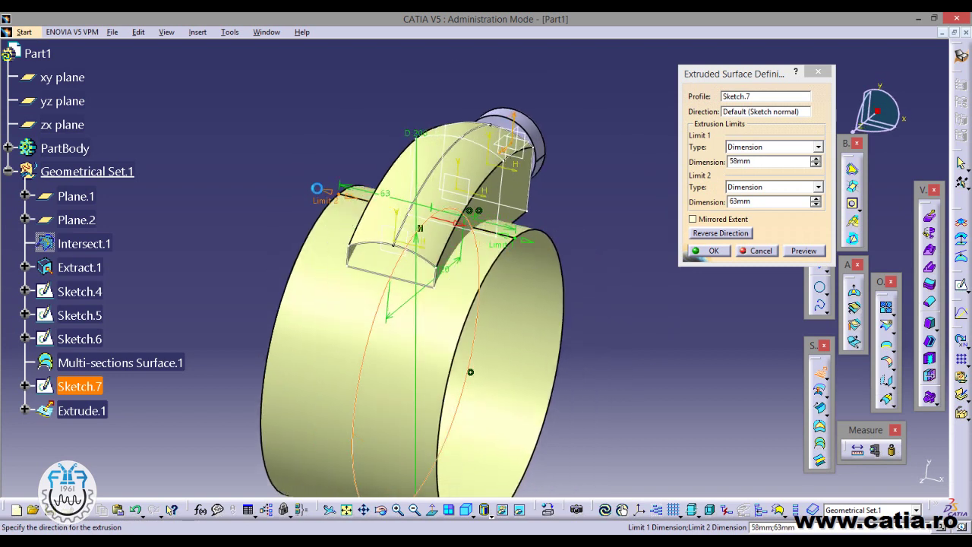
click(712, 251)
mouse_move(667, 293)
middle_down()
mouse_move(520, 288)
mouse_move(407, 268)
mouse_move(623, 321)
mouse_move(587, 307)
mouse_move(577, 322)
middle_up()
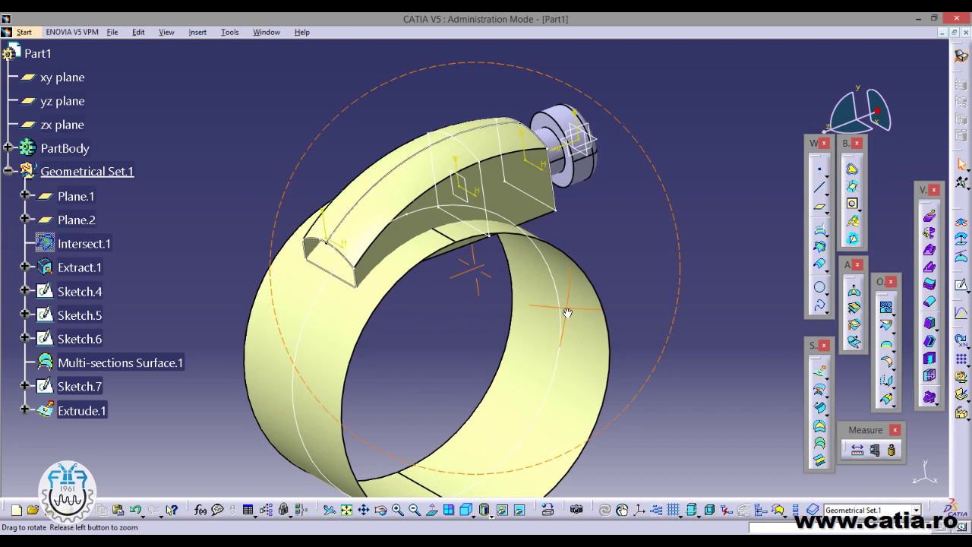
Step: Start a Trim with Multi-sections Surface.1 and Extrude.1 as the two surfaces
click(893, 330)
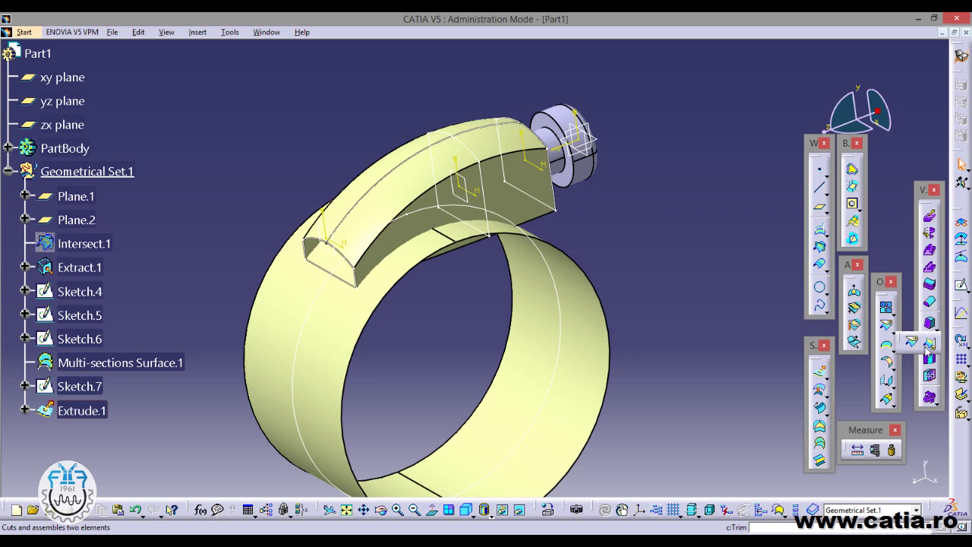
click(928, 344)
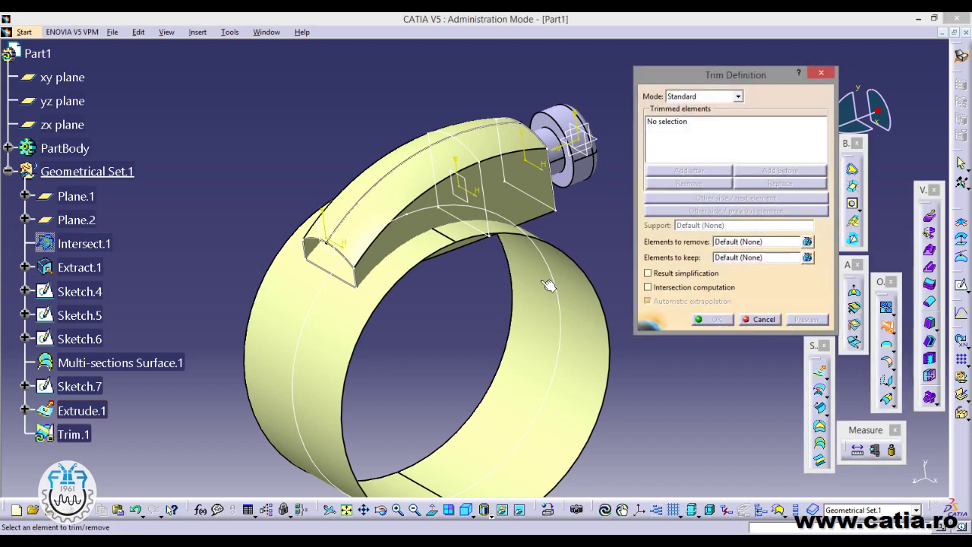
click(532, 221)
click(534, 282)
mouse_move(441, 341)
middle_down()
mouse_move(450, 233)
mouse_move(546, 278)
middle_up()
Step: Preview the trim, try both Other side options, and confirm Trim.1 with the original sides kept
click(811, 320)
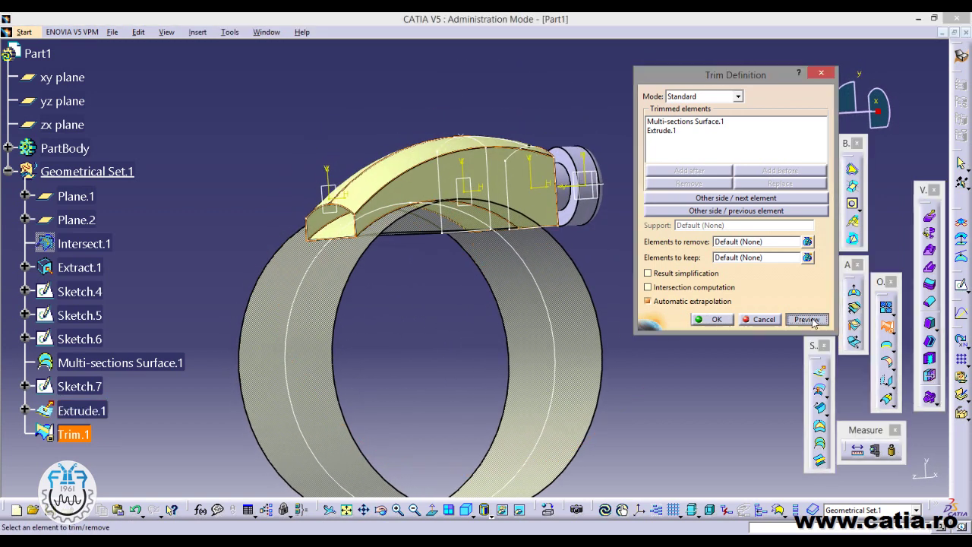
mouse_move(439, 290)
middle_down()
mouse_move(508, 282)
mouse_move(396, 363)
middle_up()
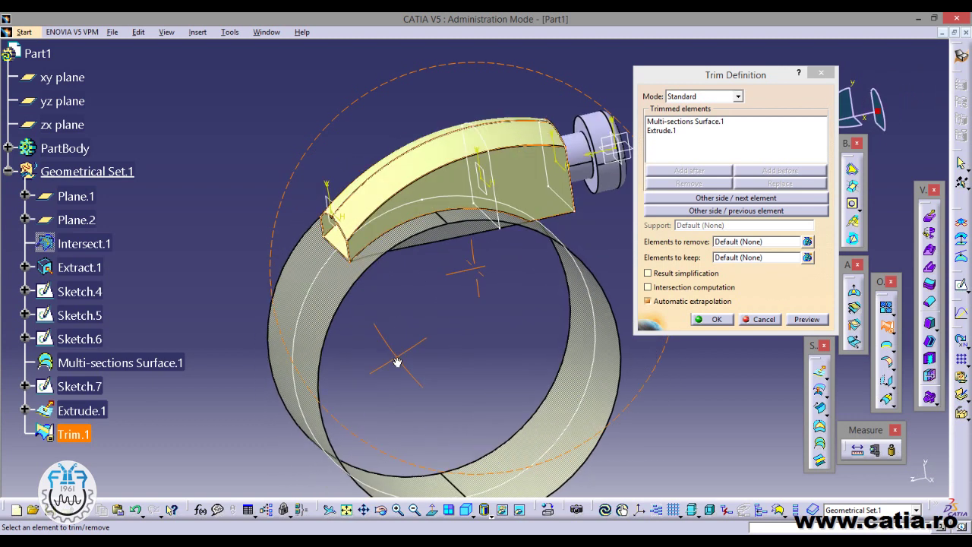
click(762, 199)
click(763, 200)
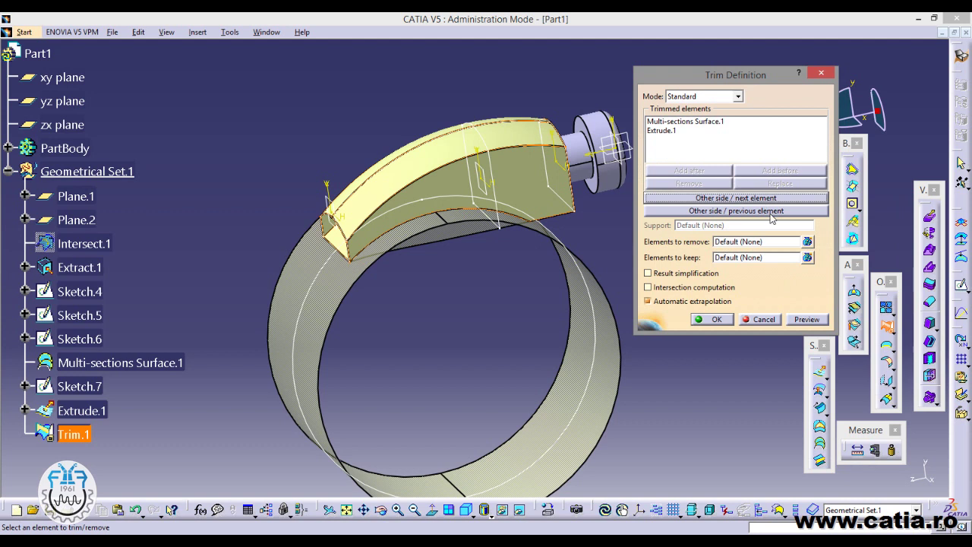
click(771, 212)
click(771, 212)
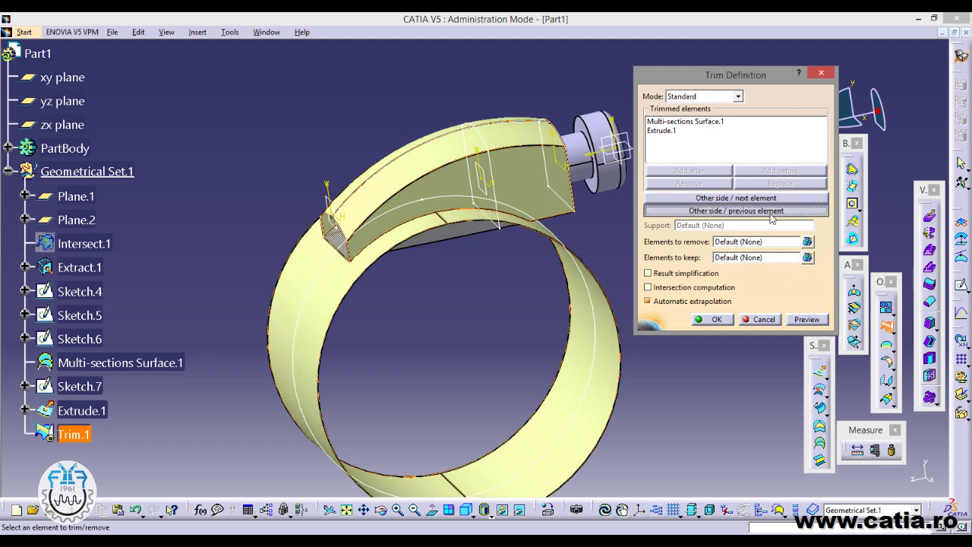
click(718, 320)
mouse_move(517, 307)
middle_down()
mouse_move(477, 151)
mouse_move(519, 319)
middle_up()
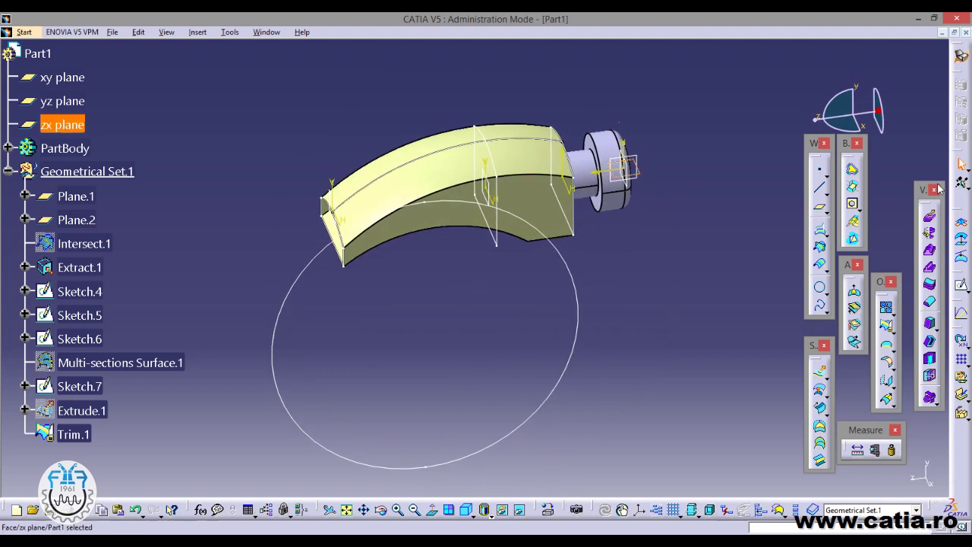
Step: In a new sketch on the zx plane, draw a two-line V profile dipping into the head
click(961, 183)
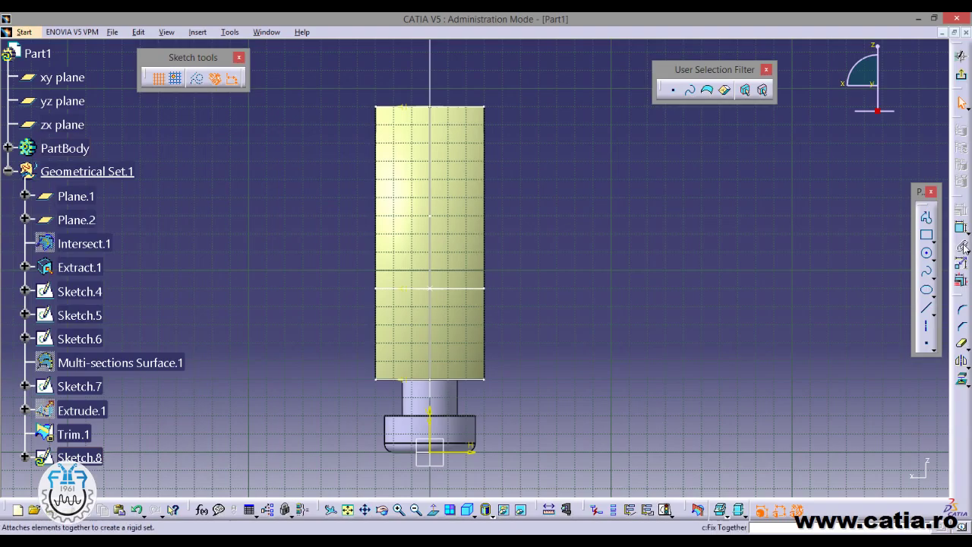
click(926, 218)
middle_drag(598, 177, 621, 231)
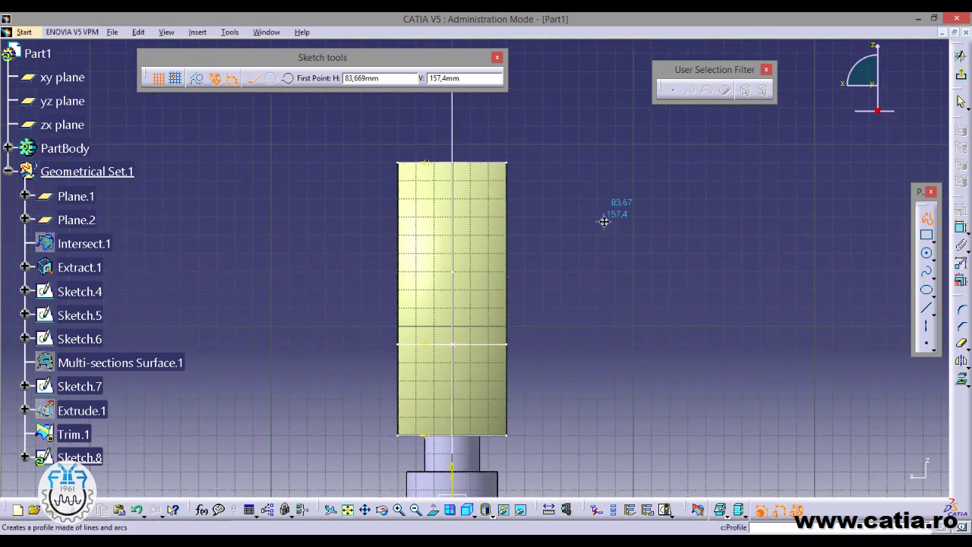
click(405, 152)
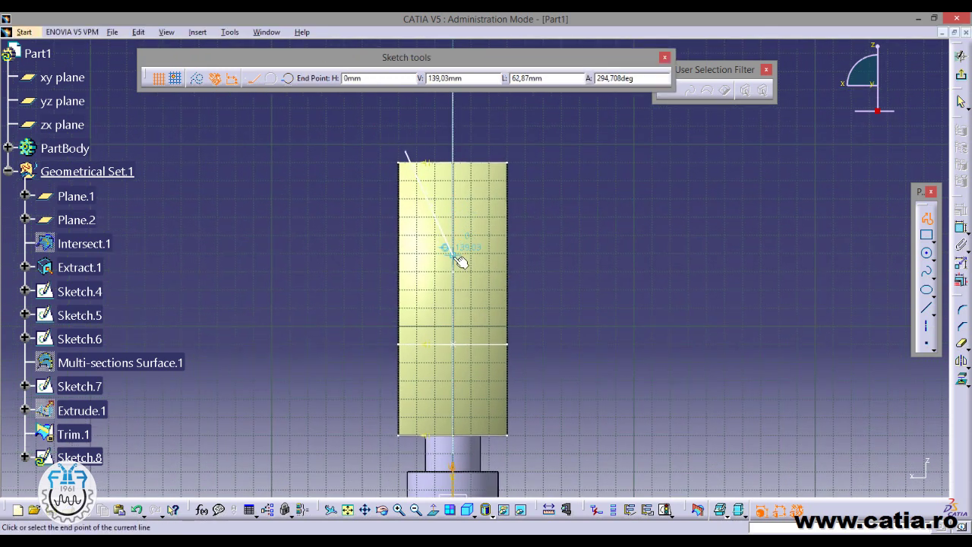
click(457, 250)
click(479, 155)
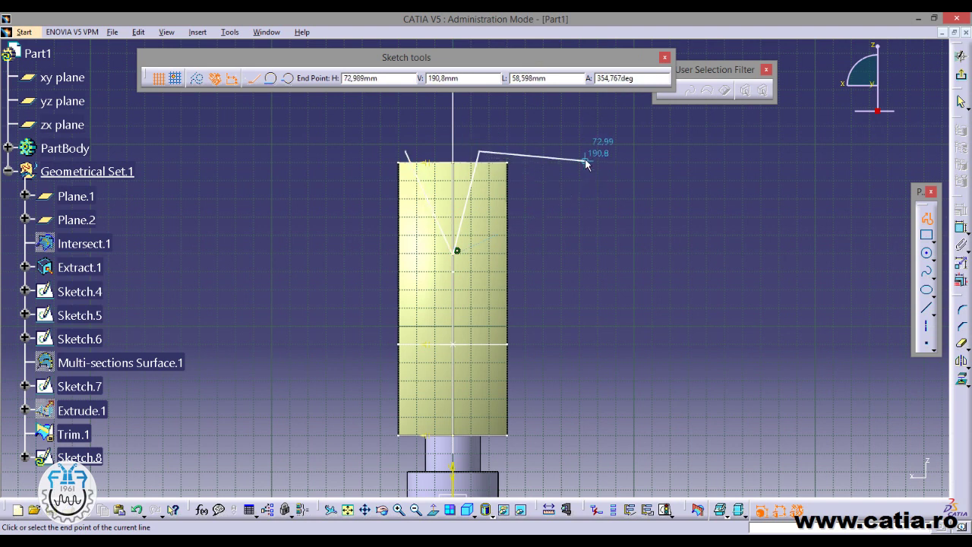
key(Escape)
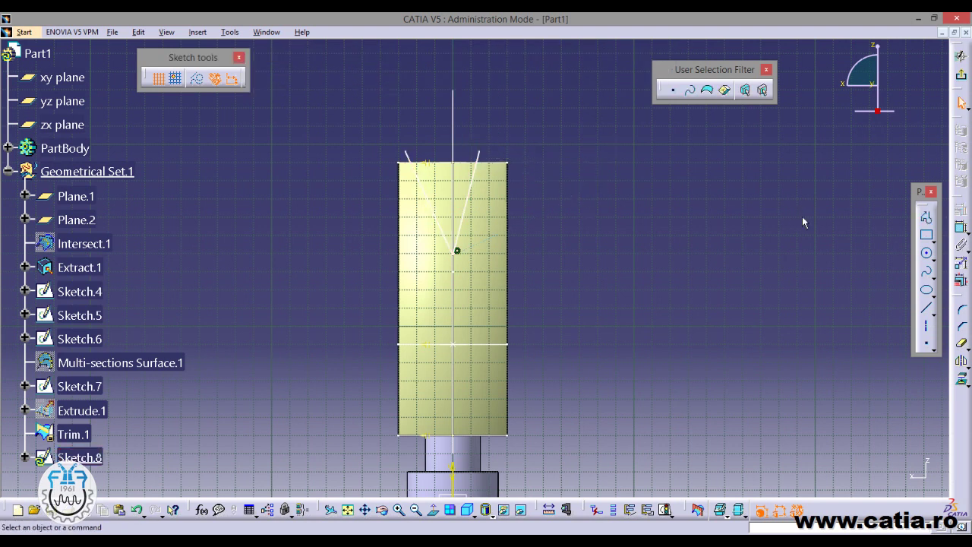
Step: Dimension the V's vertex 80 mm below the head's top edge
click(961, 229)
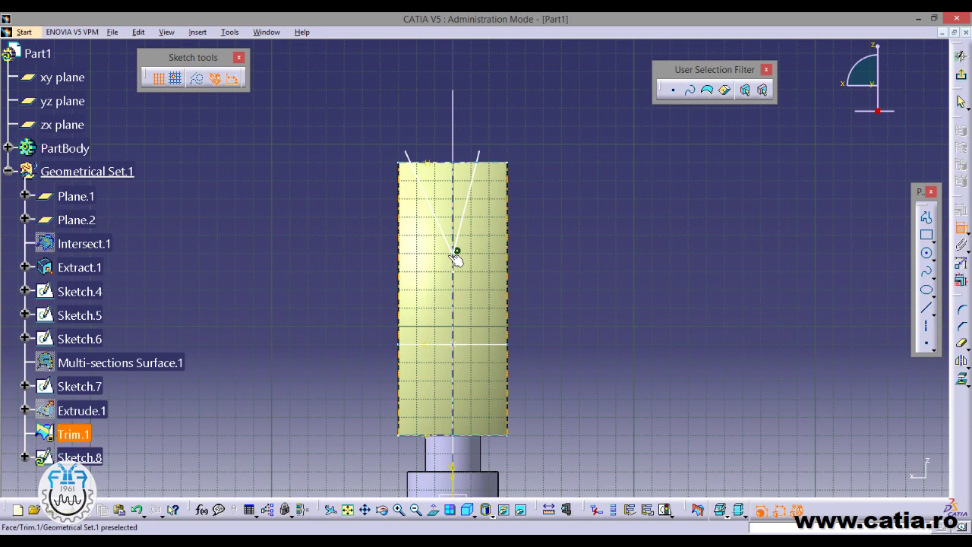
click(502, 168)
click(558, 218)
double_click(555, 210)
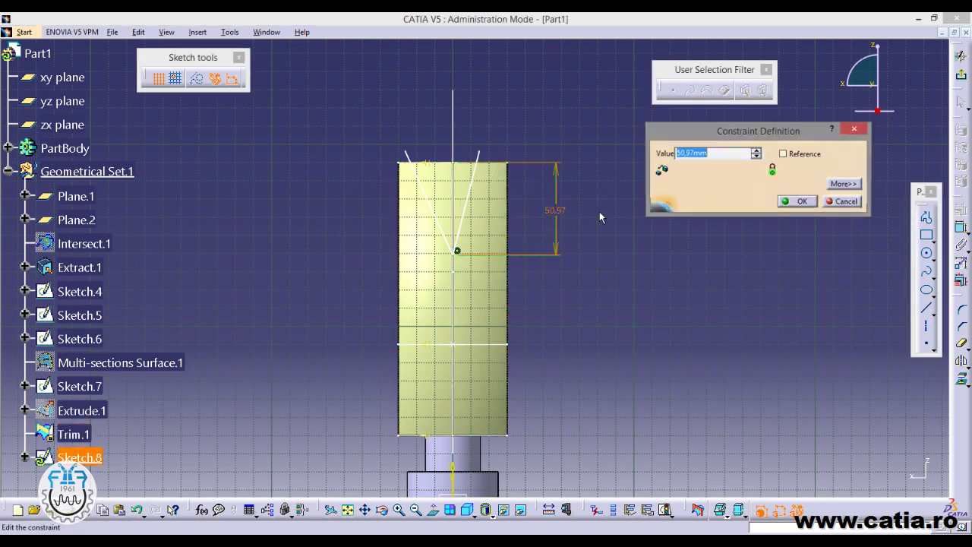
text(80)
key(Return)
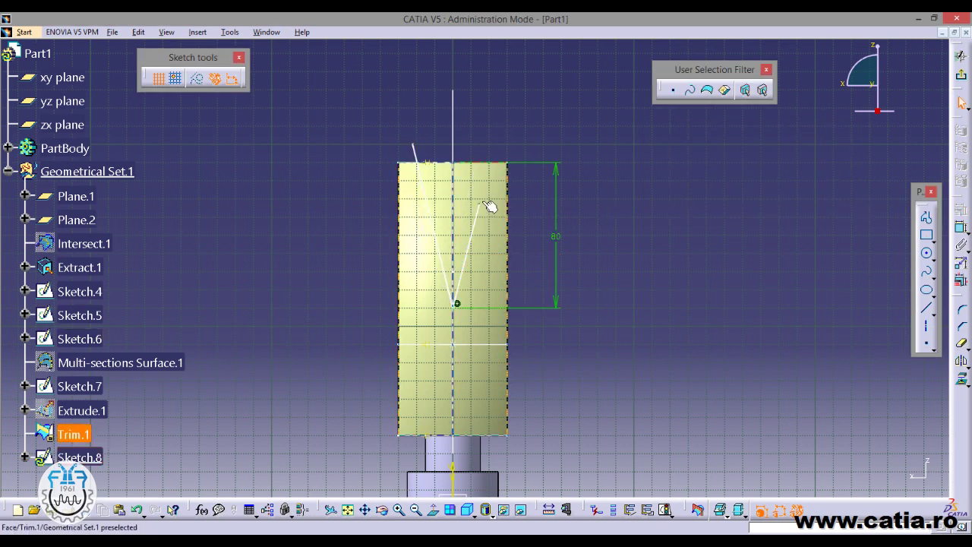
click(604, 213)
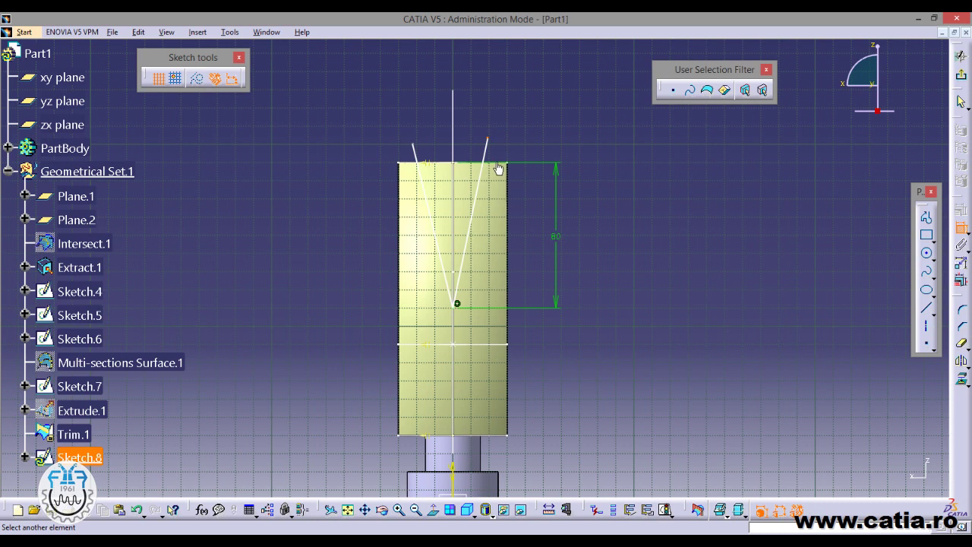
Step: Make both V lines' upper endpoints coincident with the head's top edge
middle_drag(548, 130, 534, 216)
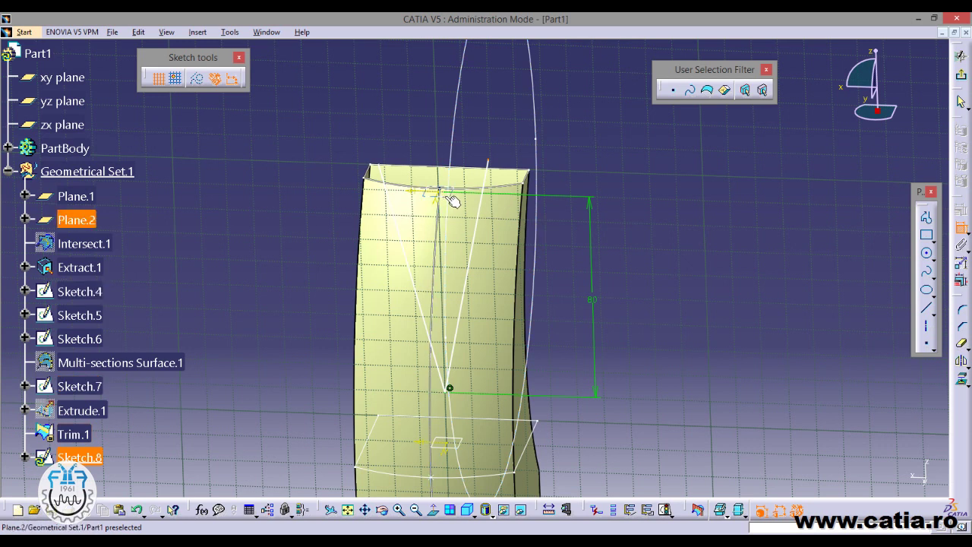
click(451, 199)
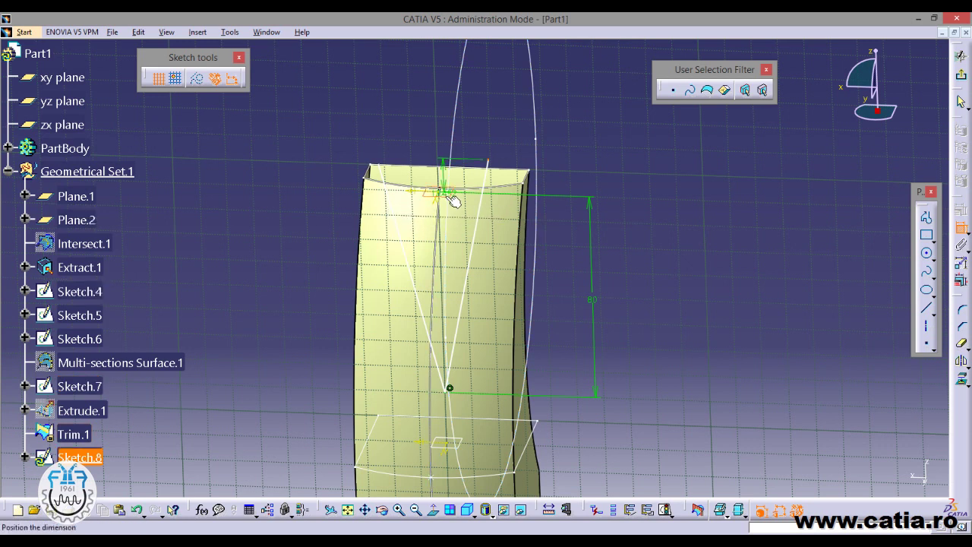
right_click(600, 161)
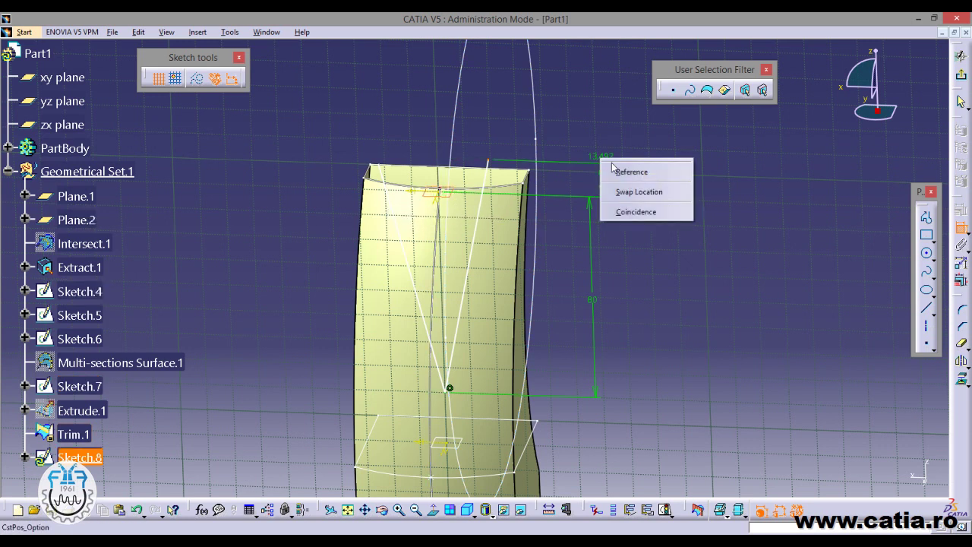
click(637, 212)
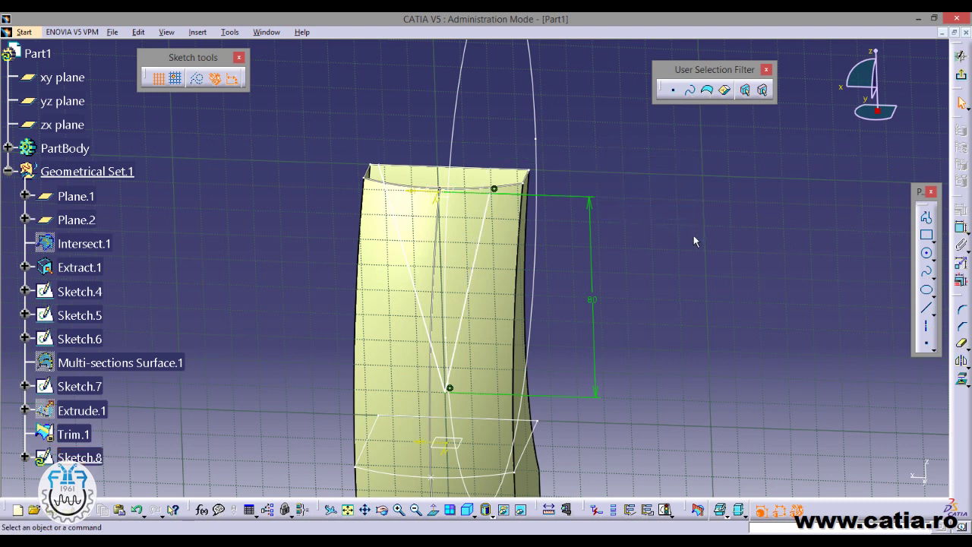
click(436, 513)
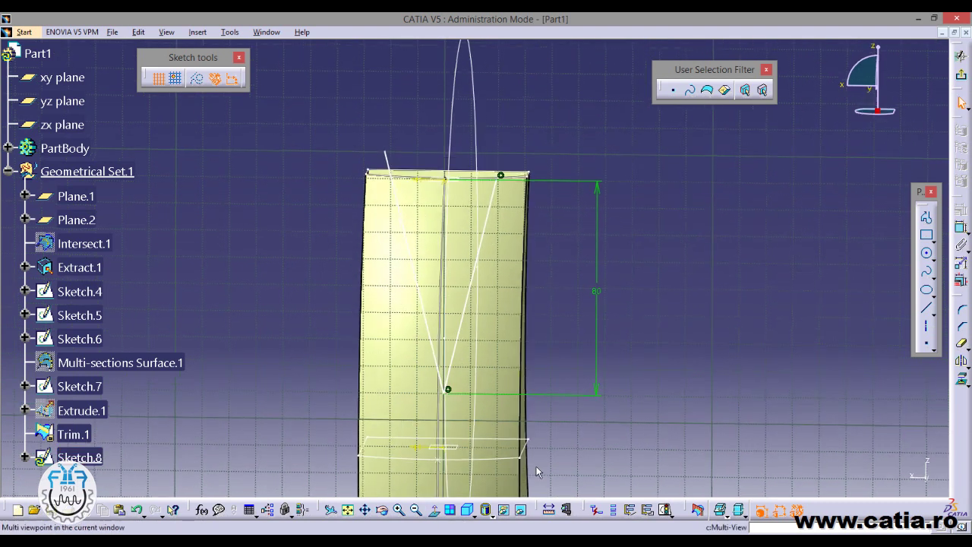
click(390, 152)
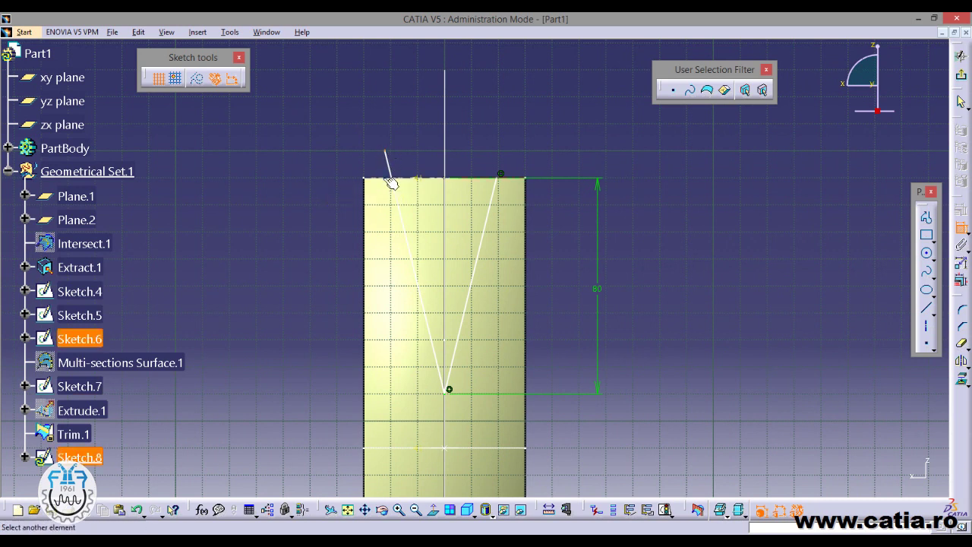
click(393, 180)
right_click(334, 128)
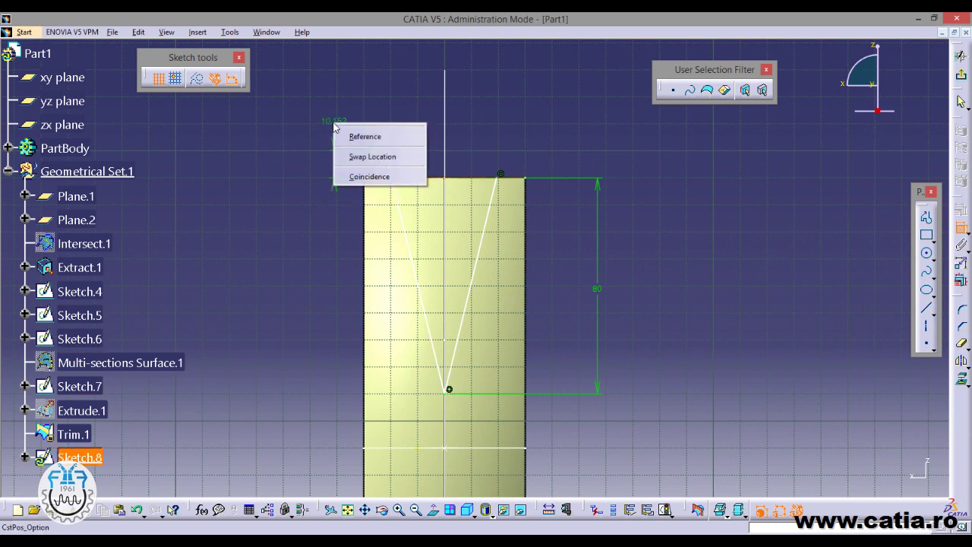
click(373, 178)
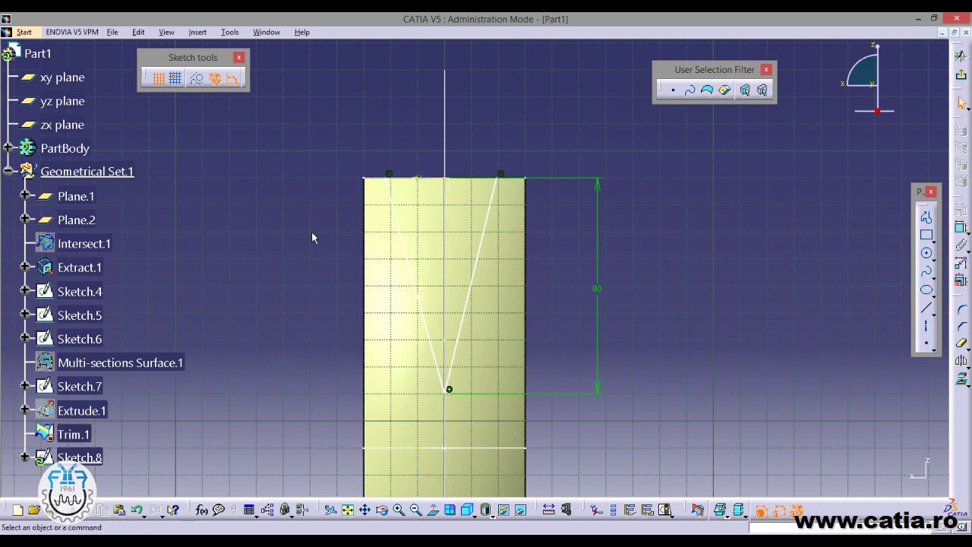
mouse_move(375, 240)
middle_down()
mouse_move(734, 418)
mouse_move(610, 250)
mouse_move(573, 222)
middle_up()
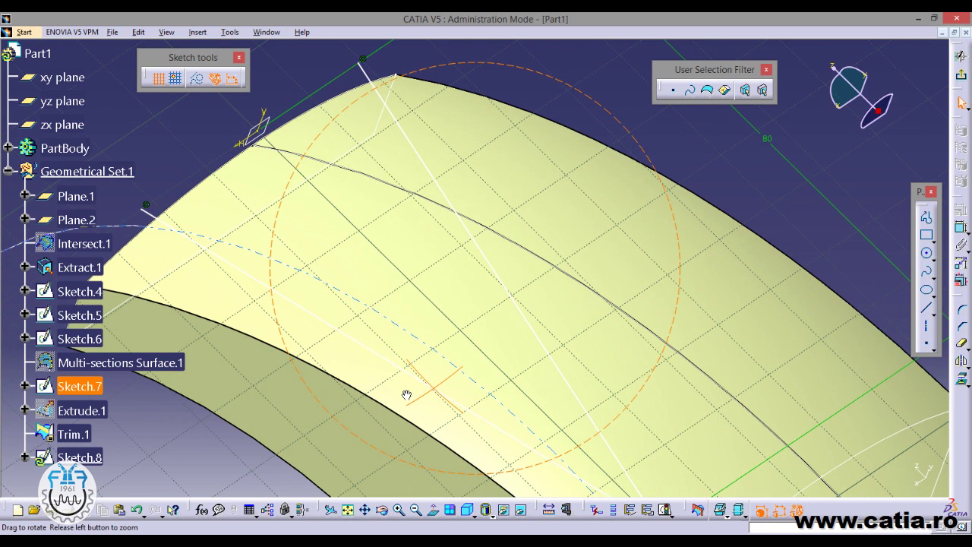
Step: Constrain the two V lines symmetric about the vertical axis
middle_drag(573, 223, 343, 349)
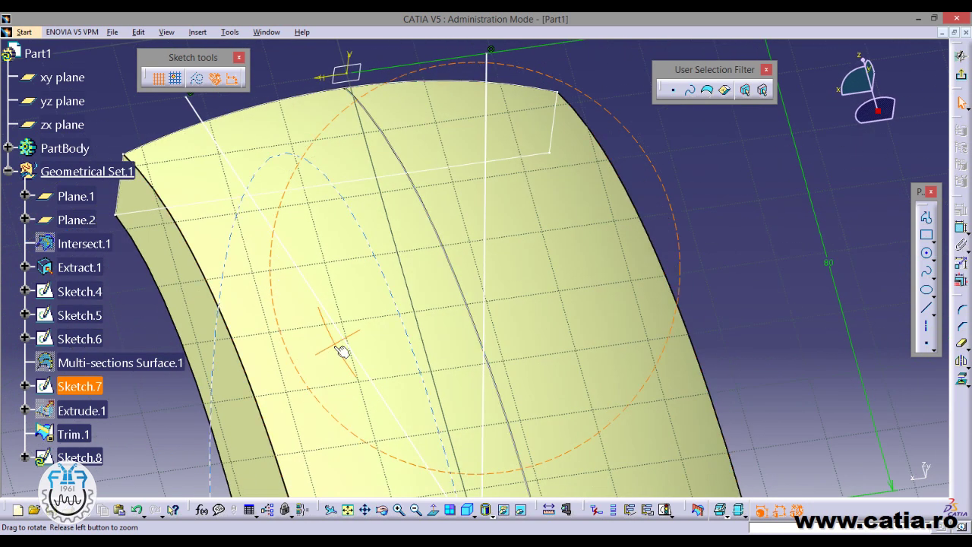
click(434, 514)
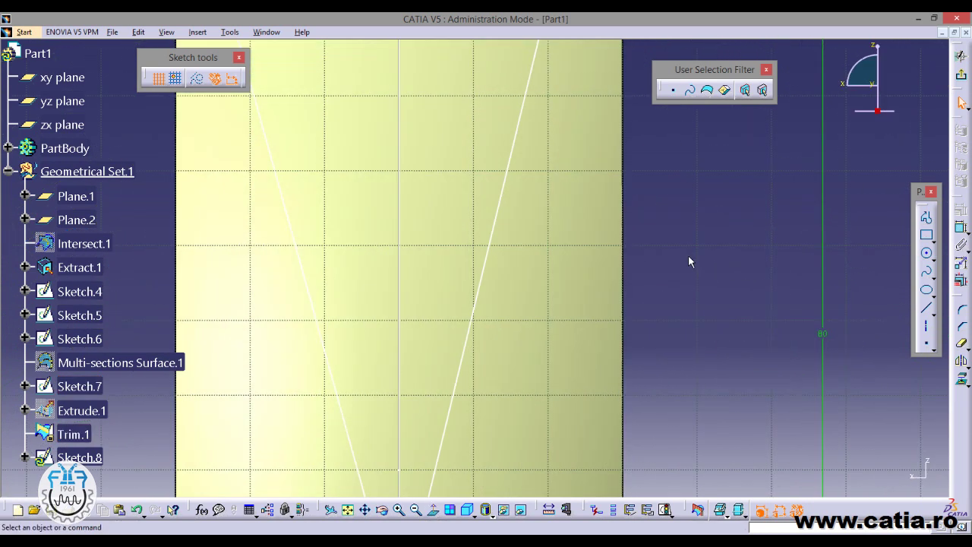
ctrl+middle_drag(686, 265, 684, 324)
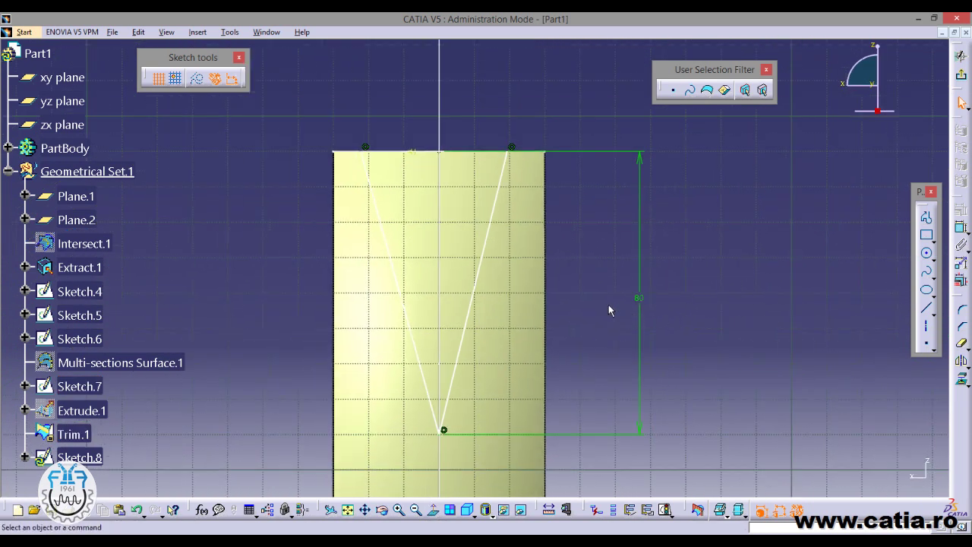
middle_drag(608, 309, 625, 288)
click(410, 237)
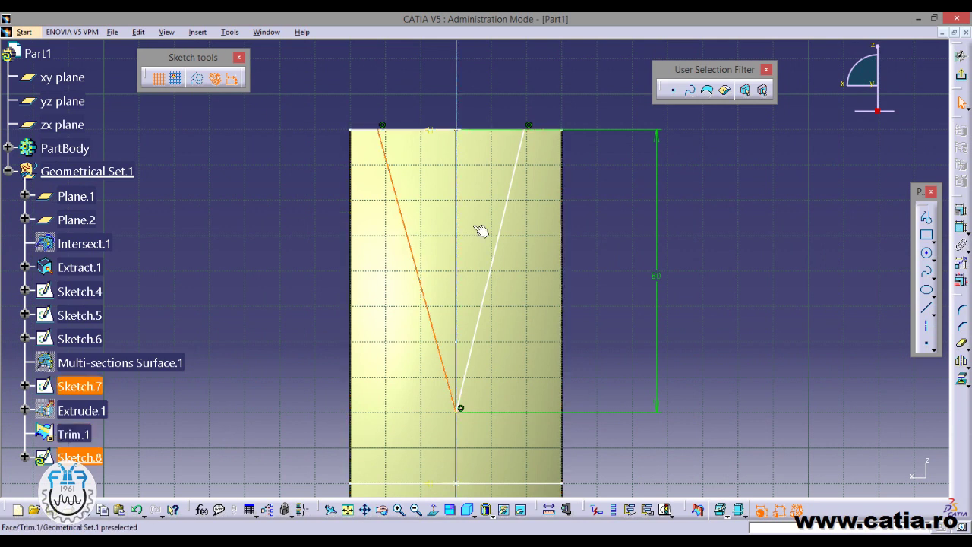
ctrl+click(506, 245)
ctrl+middle_drag(582, 306, 579, 185)
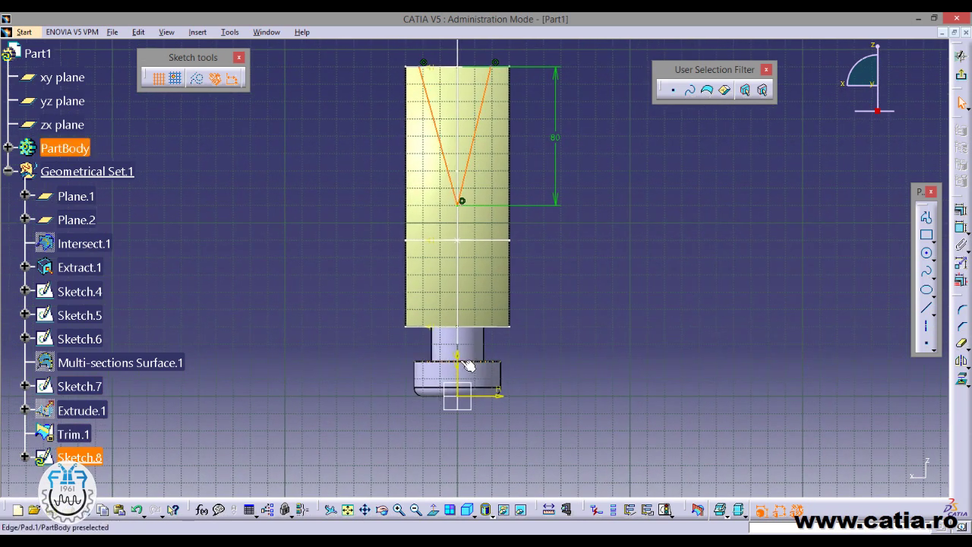
middle_drag(586, 256, 630, 274)
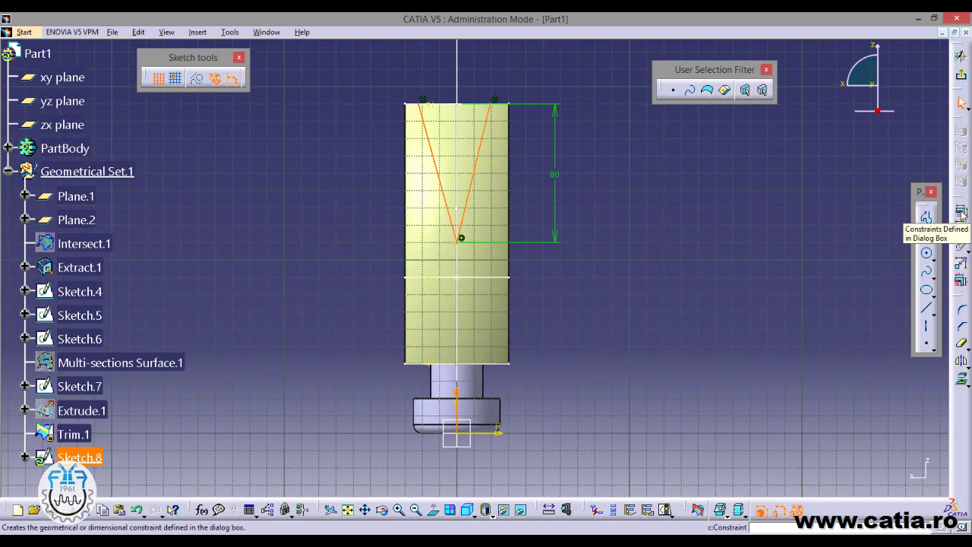
click(961, 215)
click(635, 258)
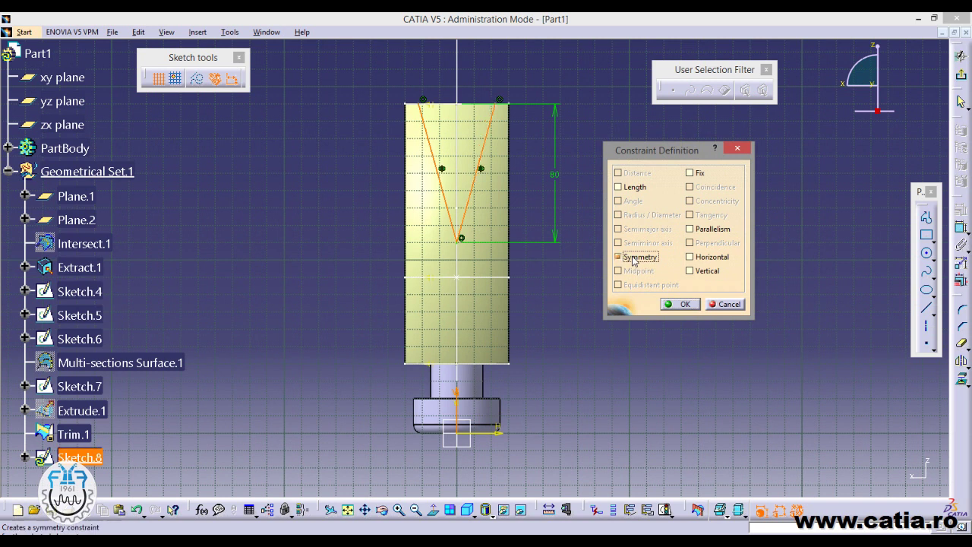
click(668, 304)
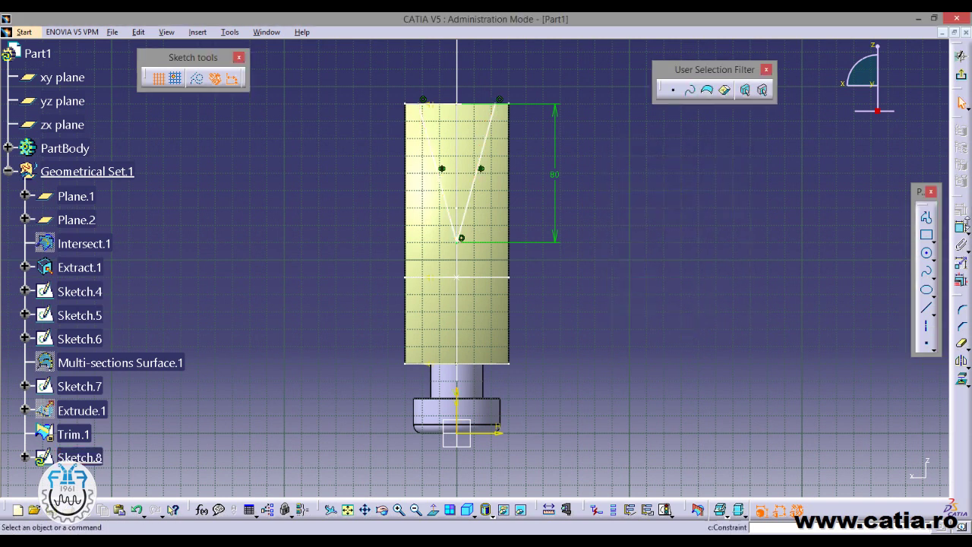
Step: Set a 30° angle between the V lines and exit the sketch
click(960, 228)
click(444, 188)
click(481, 190)
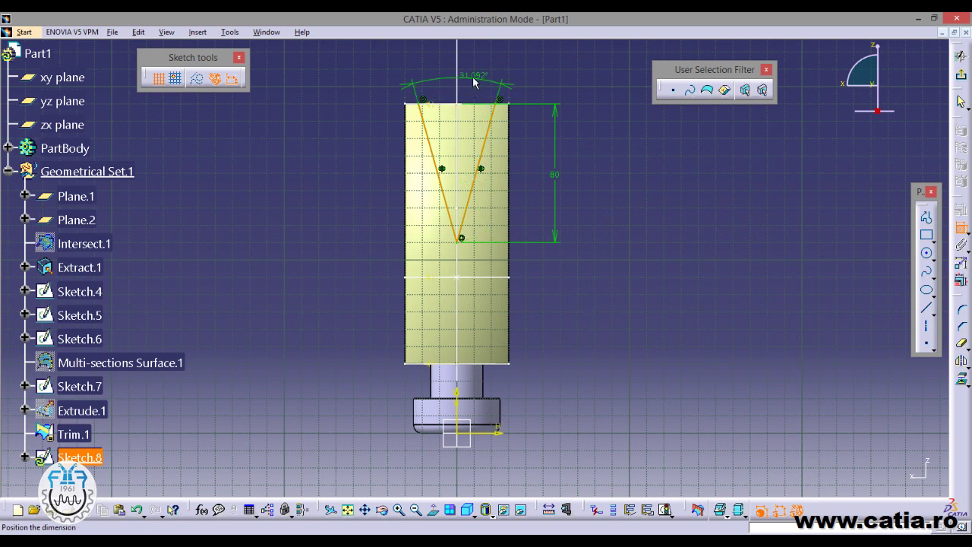
double_click(477, 76)
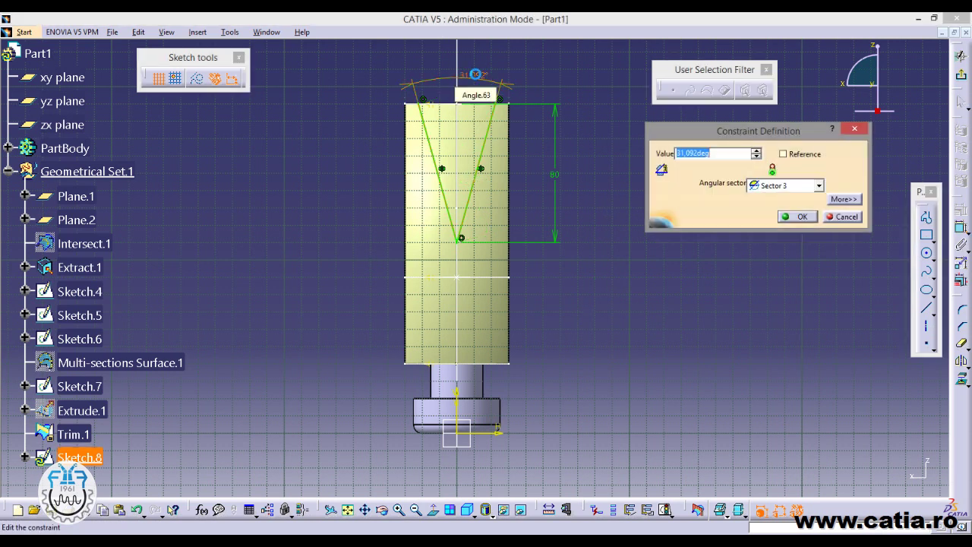
key(Return)
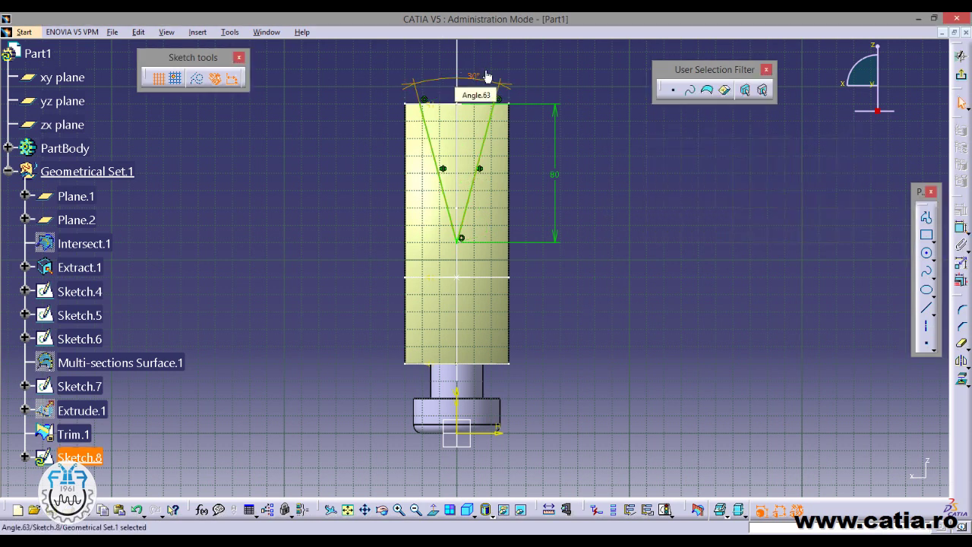
click(603, 199)
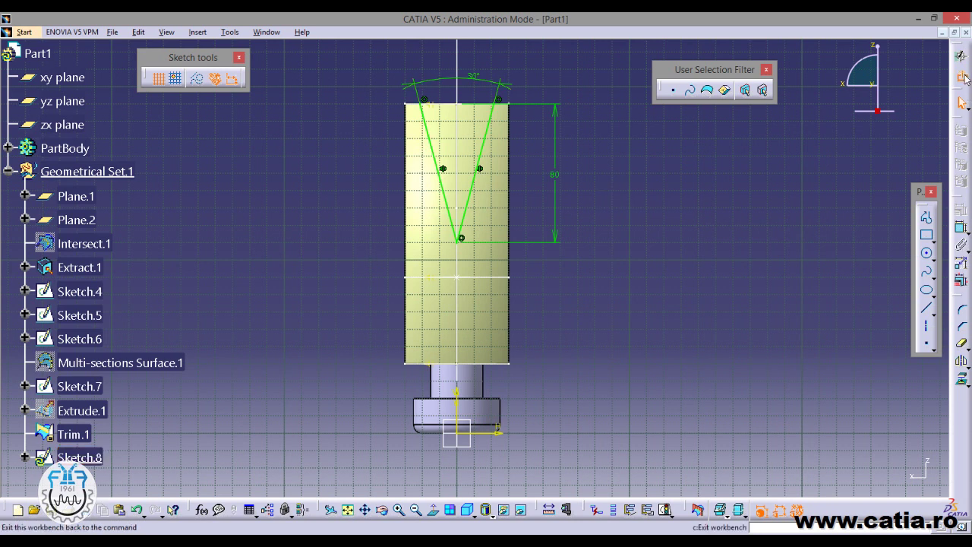
click(963, 78)
Step: Extrude Sketch.8 along Y by 58 mm and 57 mm to create Extrude.2
mouse_move(454, 386)
middle_down()
mouse_move(499, 400)
mouse_move(520, 347)
middle_up()
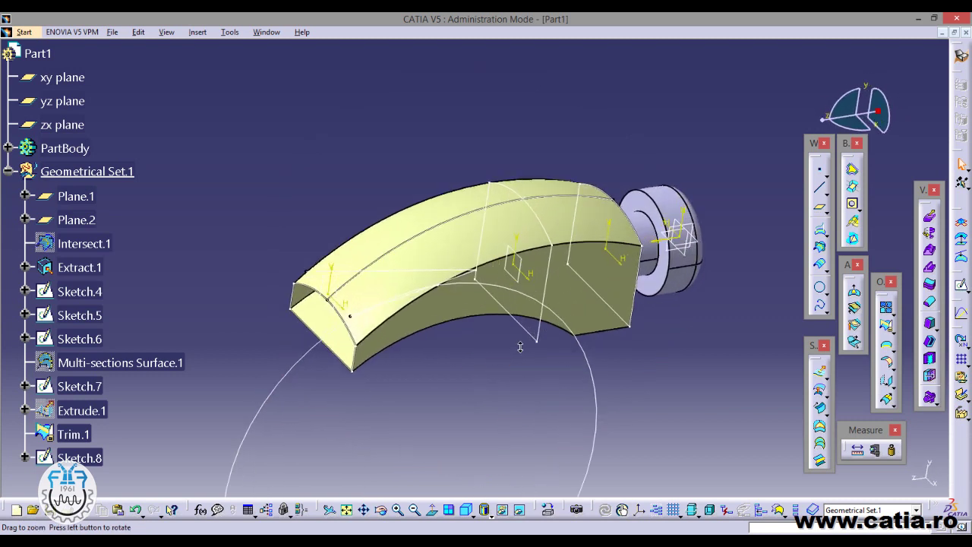
click(820, 377)
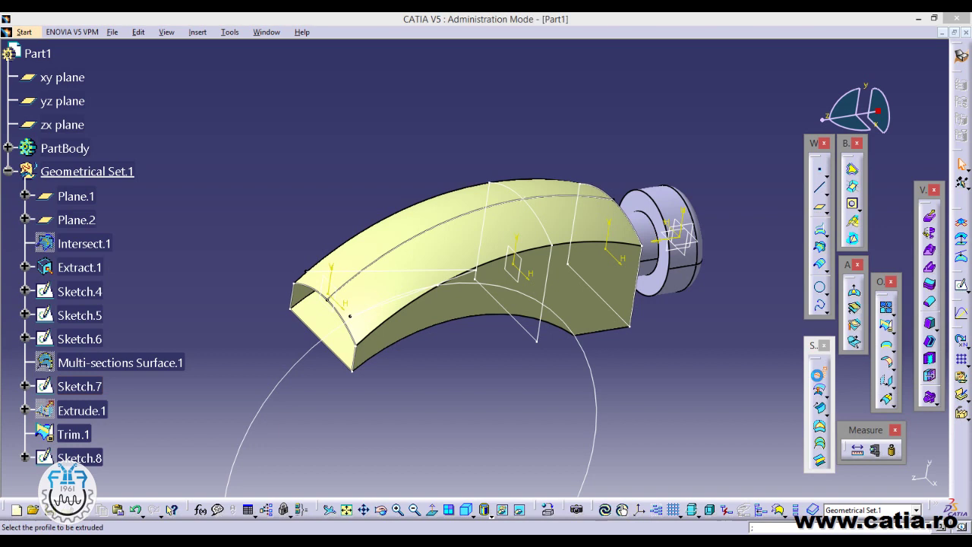
click(395, 273)
click(811, 287)
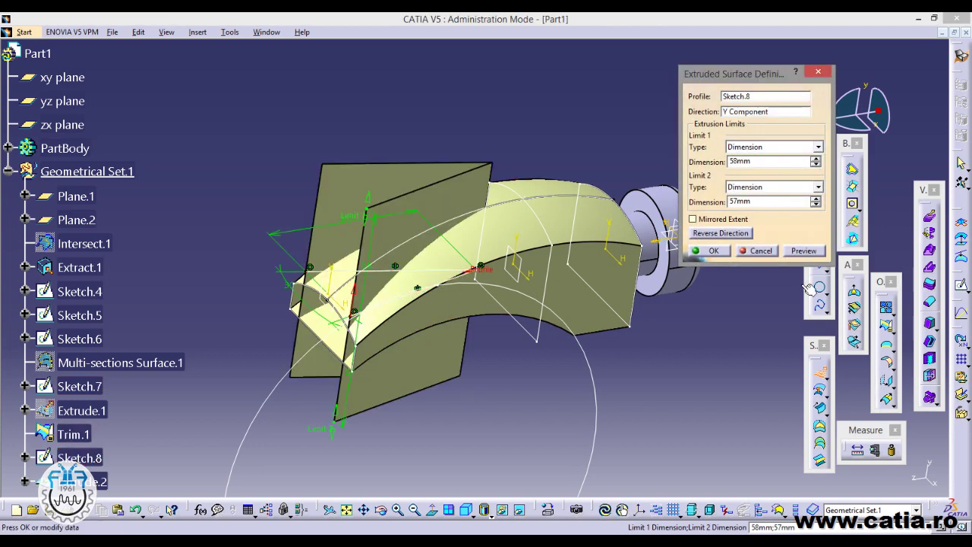
click(805, 252)
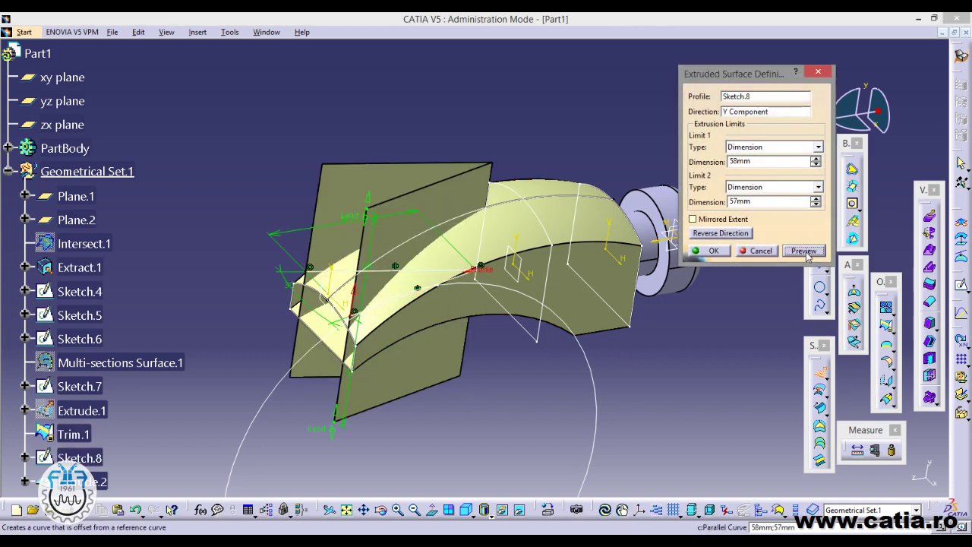
click(712, 250)
mouse_move(473, 422)
middle_down()
mouse_move(460, 370)
mouse_move(436, 416)
mouse_move(628, 351)
middle_up()
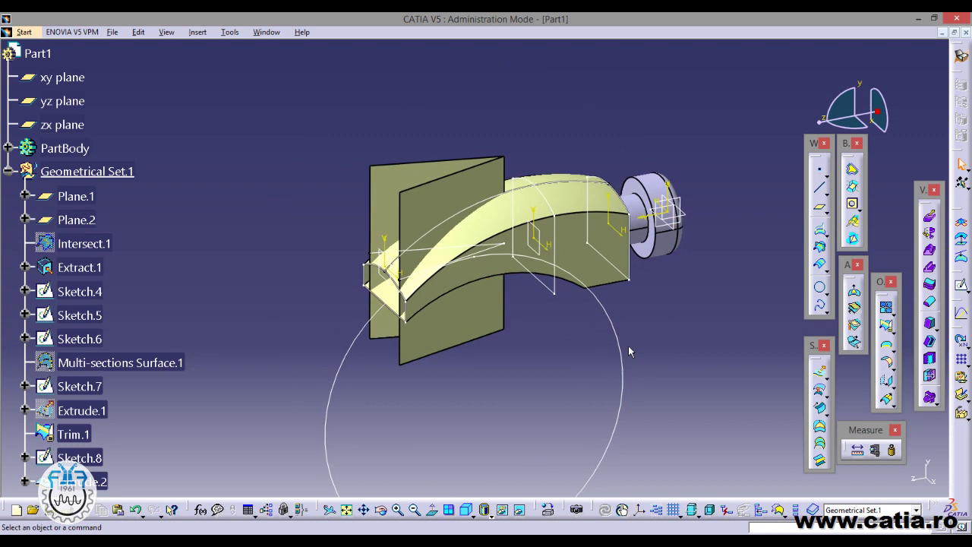
Step: Trim Trim.1 against Extrude.2, keeping the sides that cut the V-shaped claw slot
click(887, 328)
middle_drag(530, 349, 479, 359)
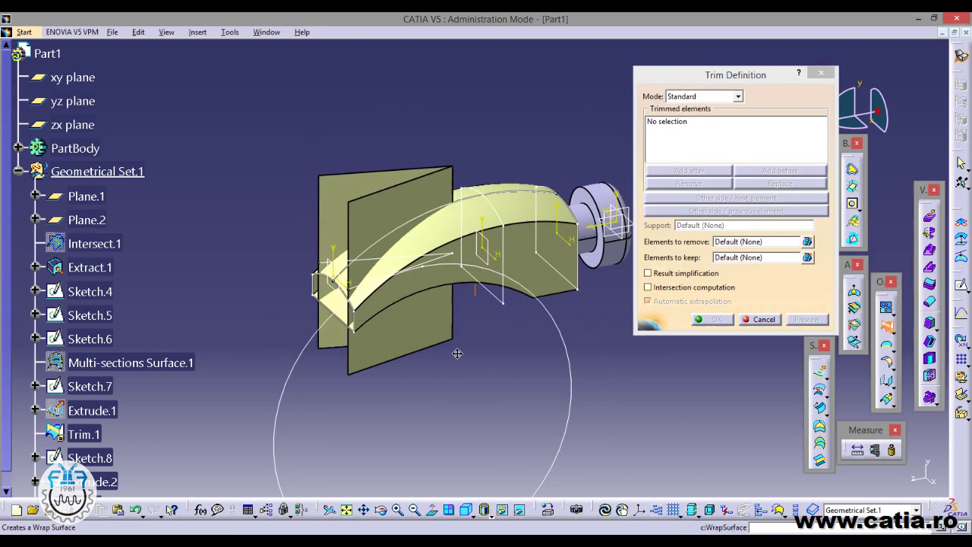
click(528, 256)
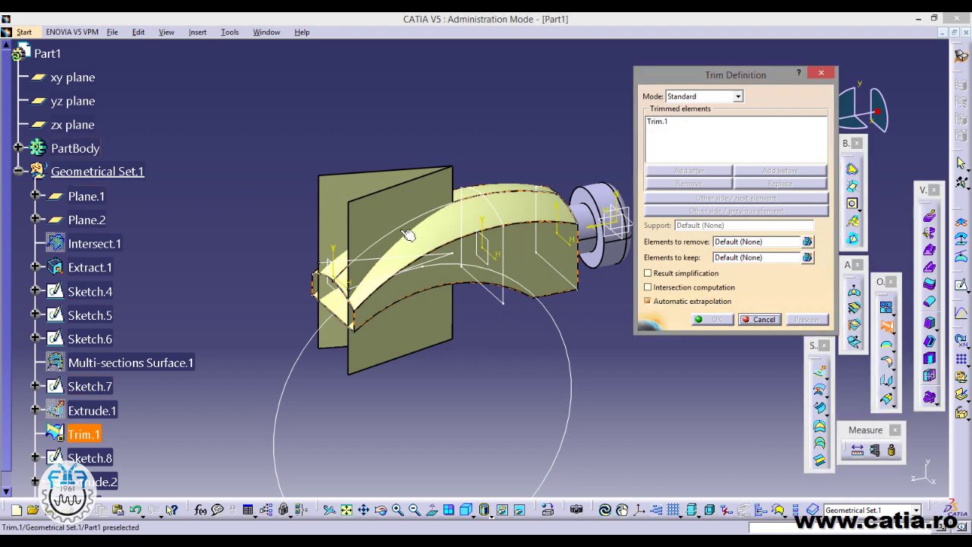
click(400, 218)
mouse_move(364, 301)
middle_down()
mouse_move(421, 339)
mouse_move(425, 327)
middle_up()
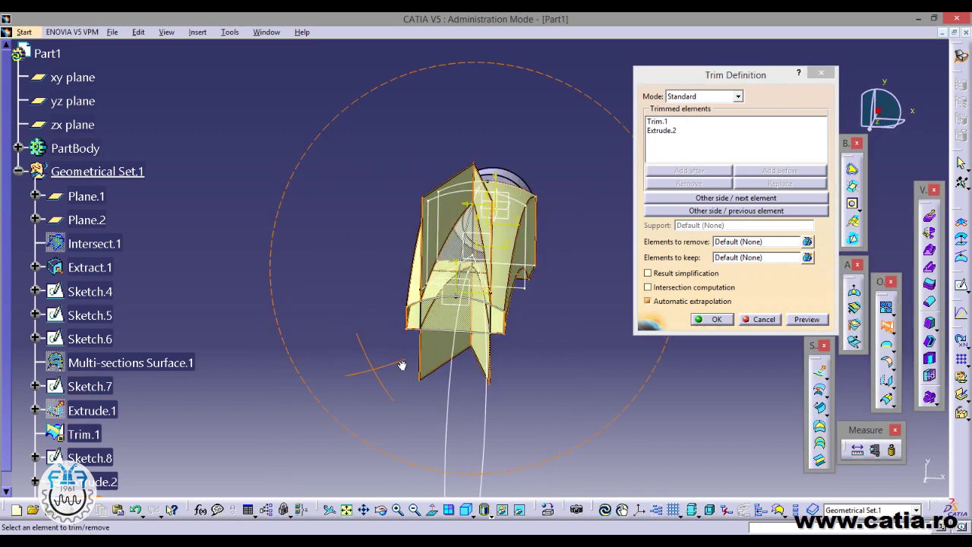
click(736, 199)
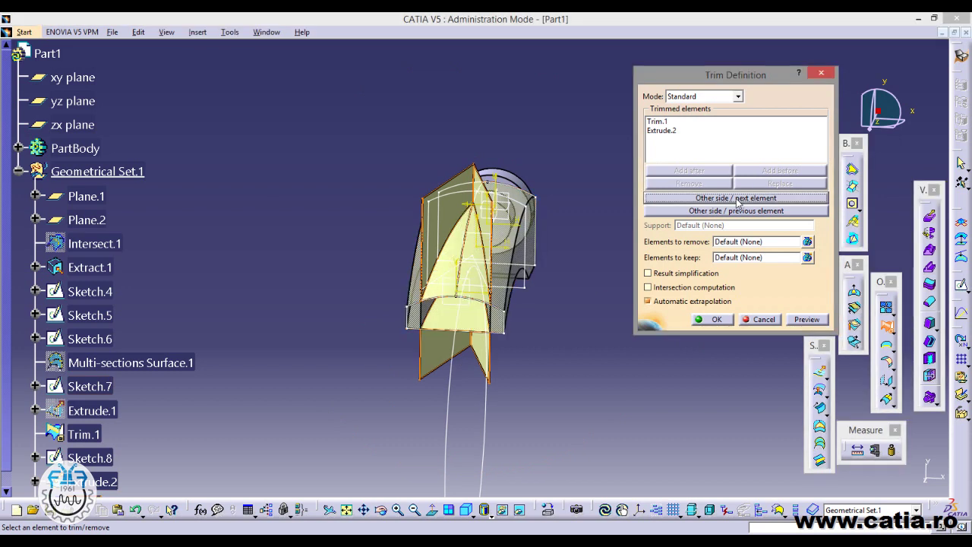
click(736, 200)
click(755, 213)
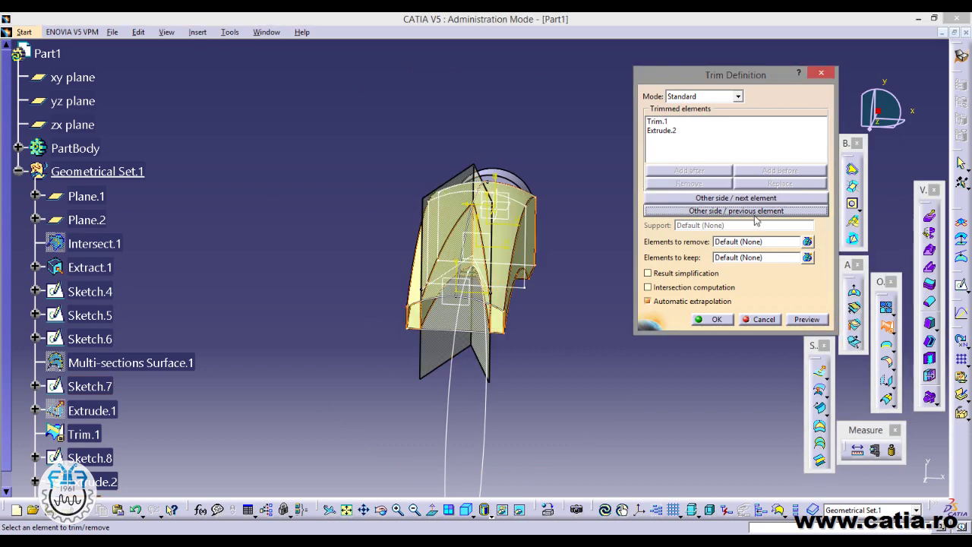
mouse_move(600, 366)
middle_down()
mouse_move(324, 226)
mouse_move(590, 347)
middle_up()
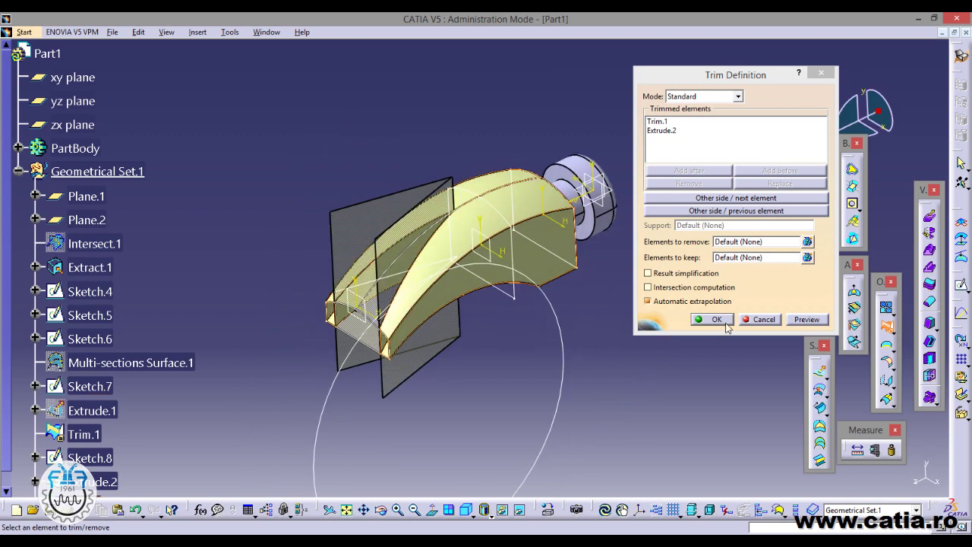
click(716, 319)
mouse_move(501, 353)
middle_down()
mouse_move(586, 297)
mouse_move(458, 285)
mouse_move(475, 253)
middle_up()
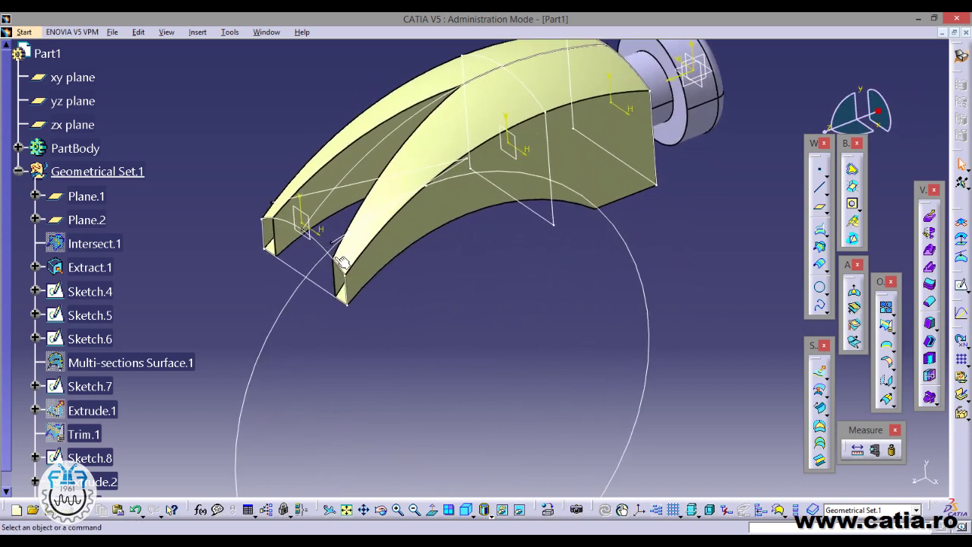
Step: Hide Sketch.6, Sketch.7 and Sketch.5
right_click(91, 340)
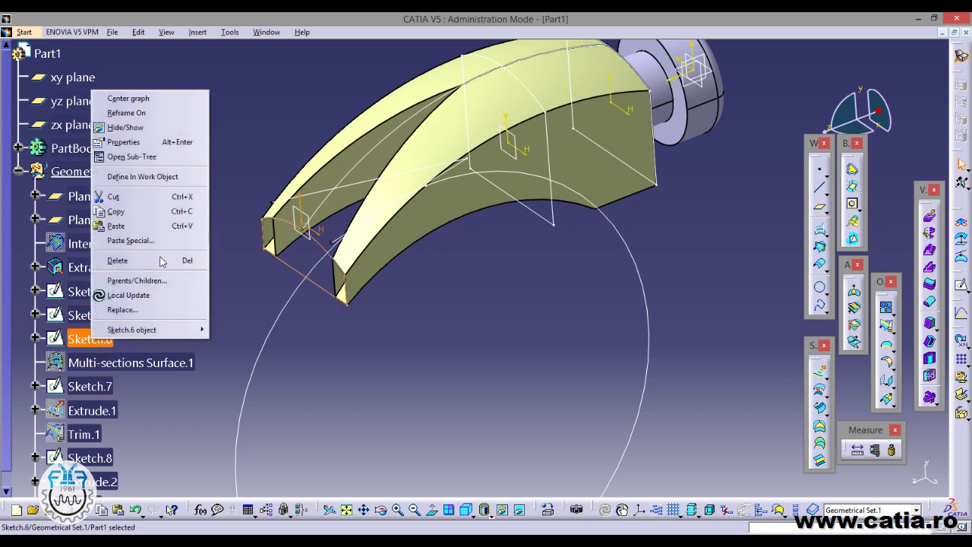
click(145, 133)
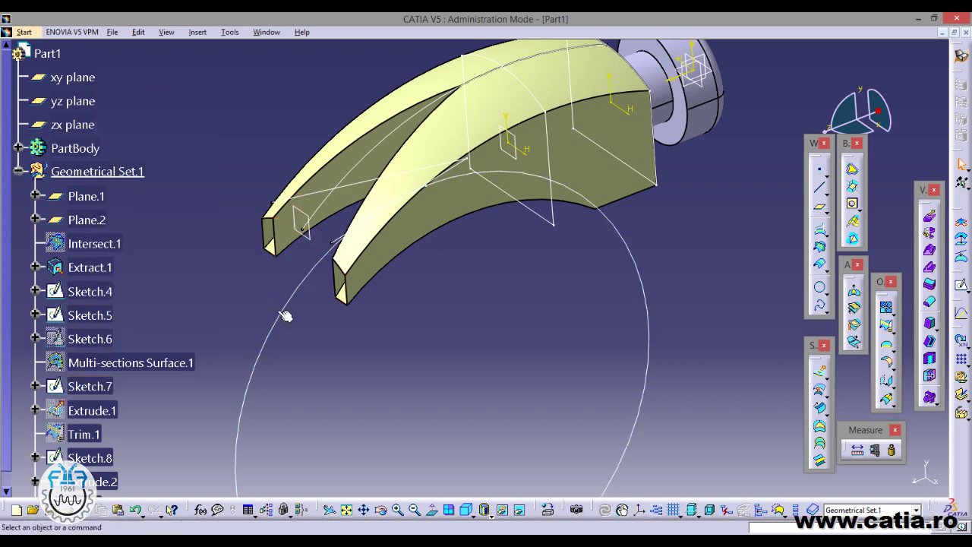
right_click(288, 312)
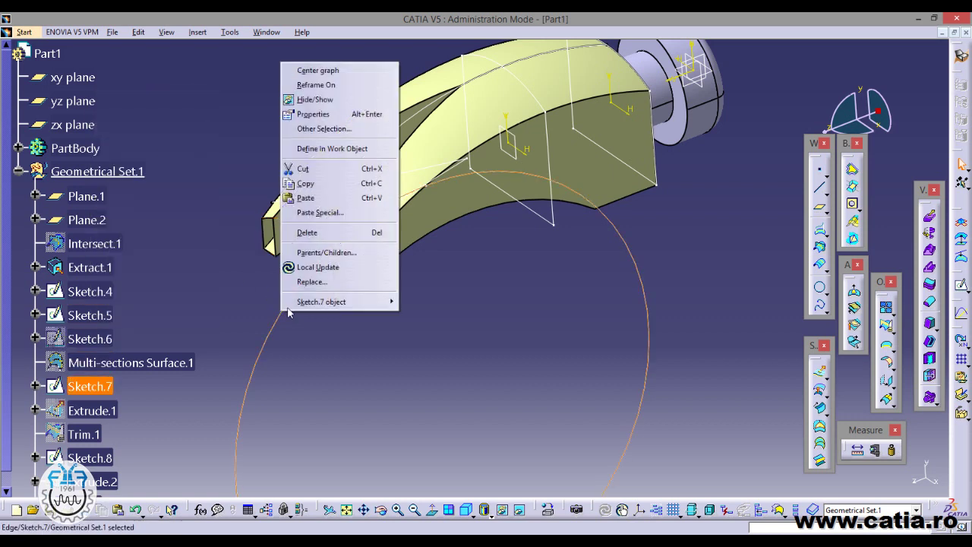
click(314, 100)
mouse_move(570, 294)
middle_down()
mouse_move(487, 325)
mouse_move(543, 181)
middle_up()
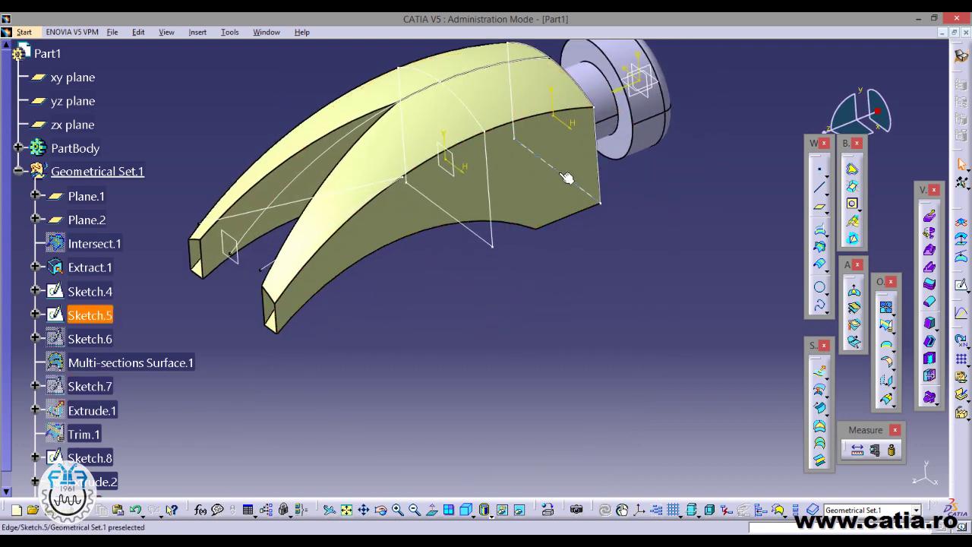
right_click(106, 319)
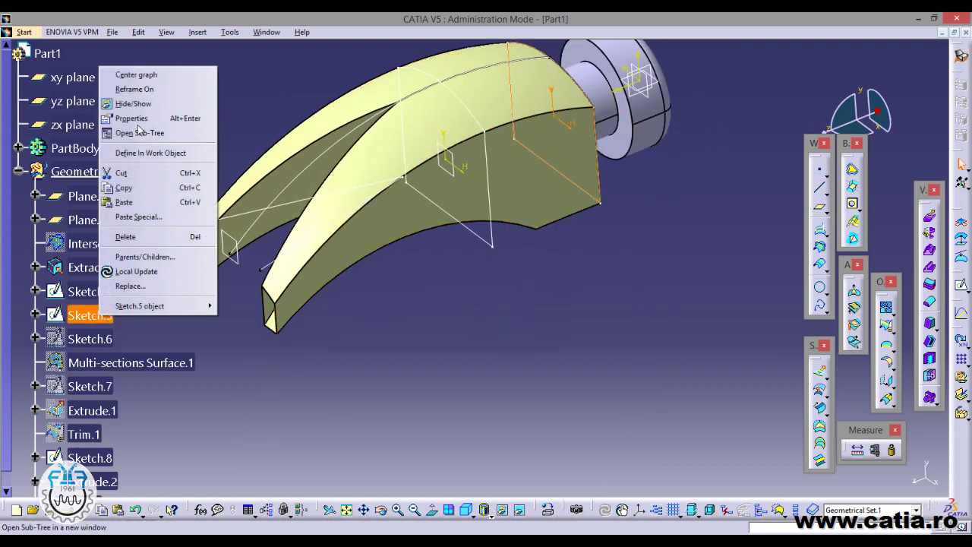
click(162, 108)
mouse_move(475, 288)
middle_down()
mouse_move(311, 328)
mouse_move(286, 304)
middle_up()
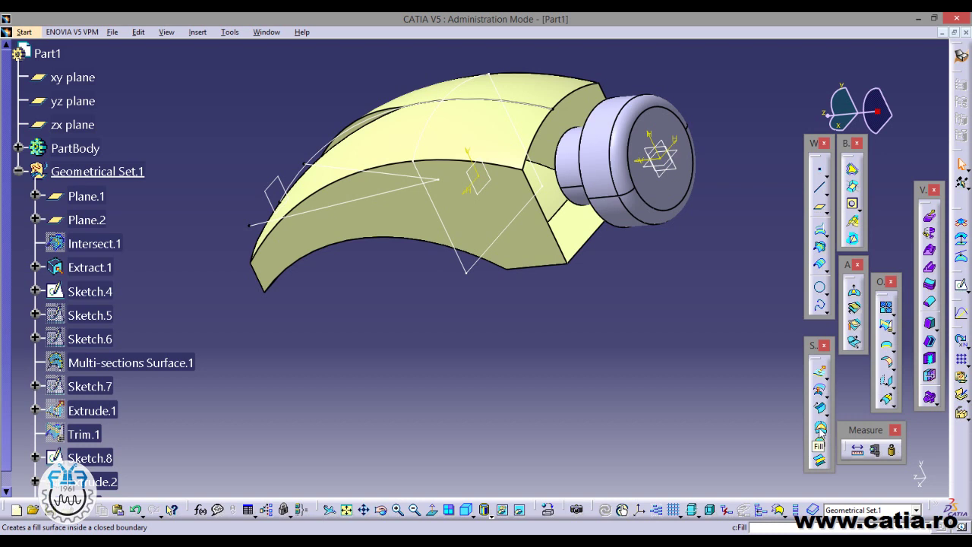
Step: Fill the head's open rear end face bounded by its four Trim.2 edges
click(820, 430)
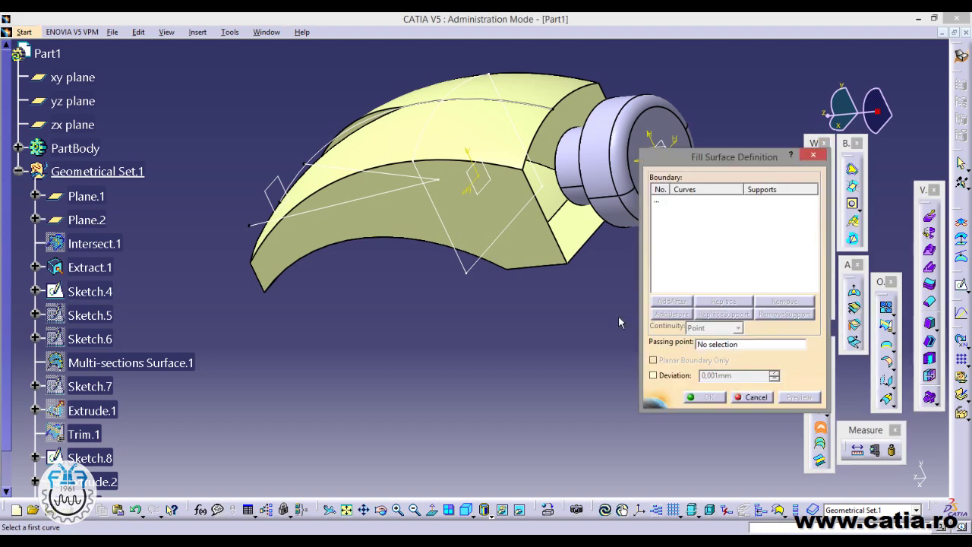
click(564, 249)
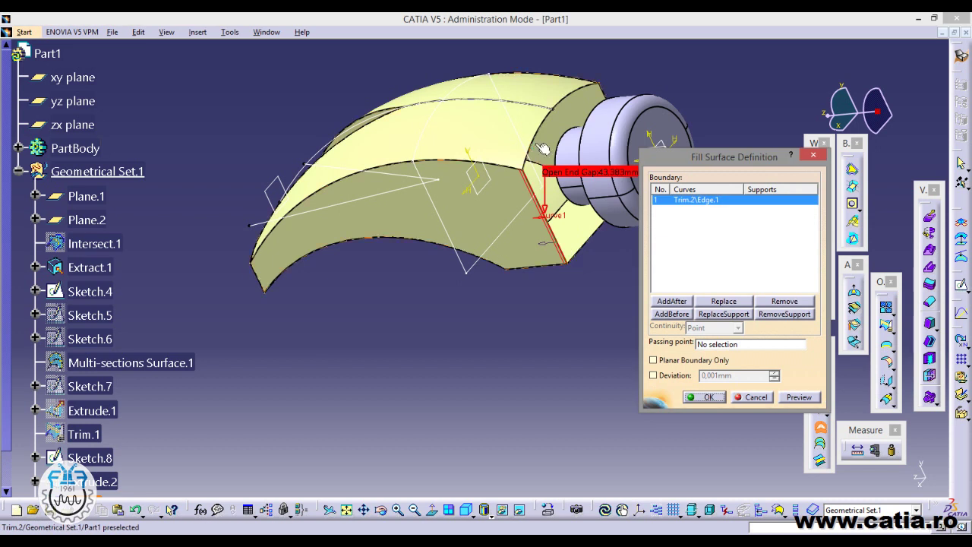
click(545, 131)
mouse_move(554, 225)
middle_down()
mouse_move(523, 190)
mouse_move(393, 310)
middle_up()
click(428, 260)
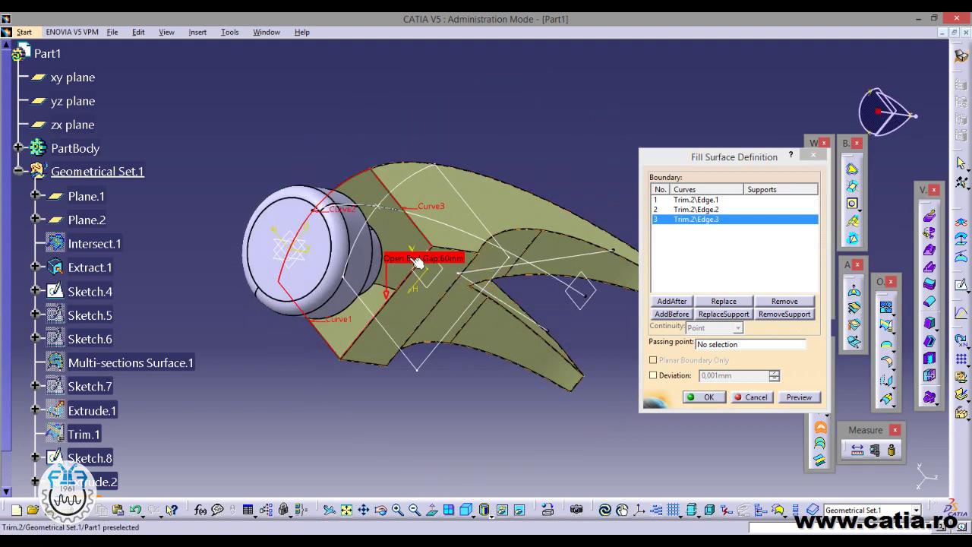
click(390, 310)
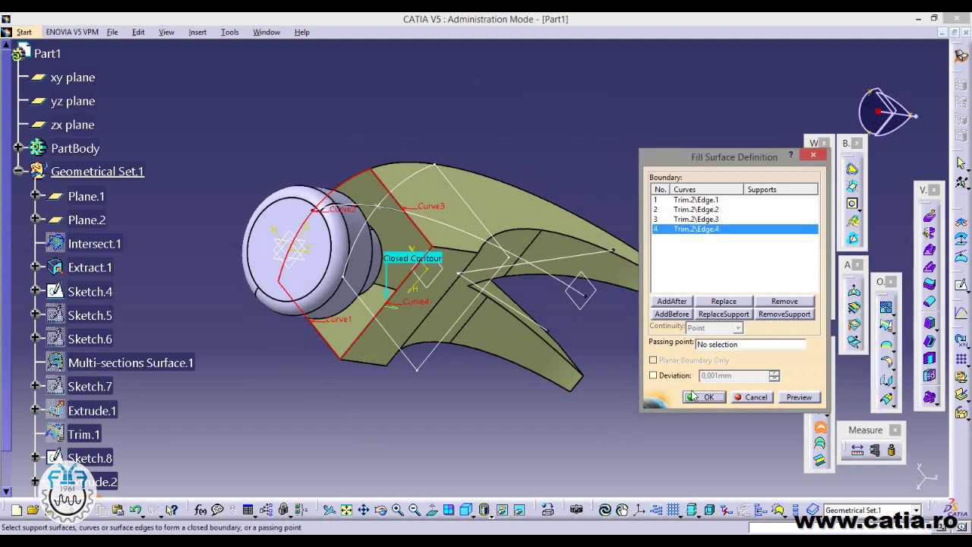
click(809, 399)
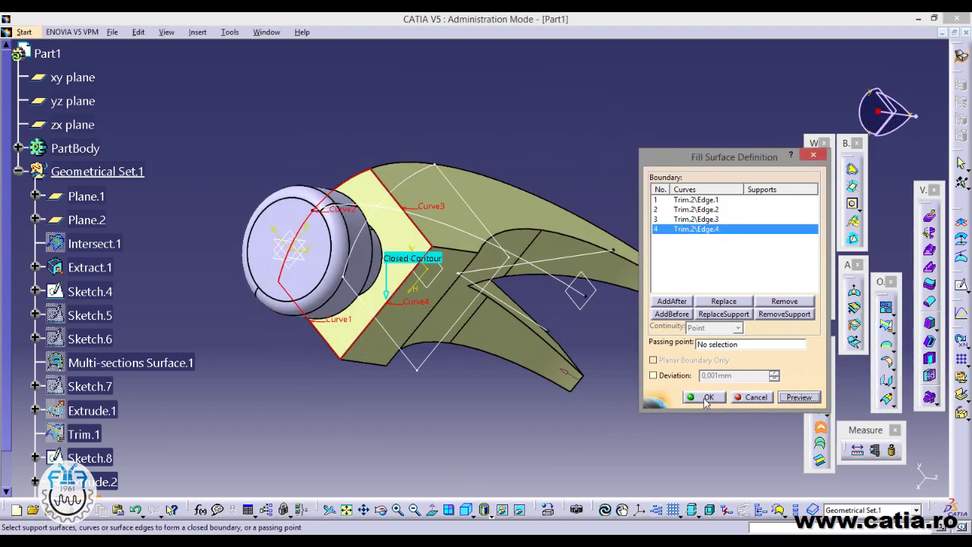
click(705, 398)
mouse_move(413, 395)
middle_down()
mouse_move(468, 279)
mouse_move(569, 277)
mouse_move(565, 269)
middle_up()
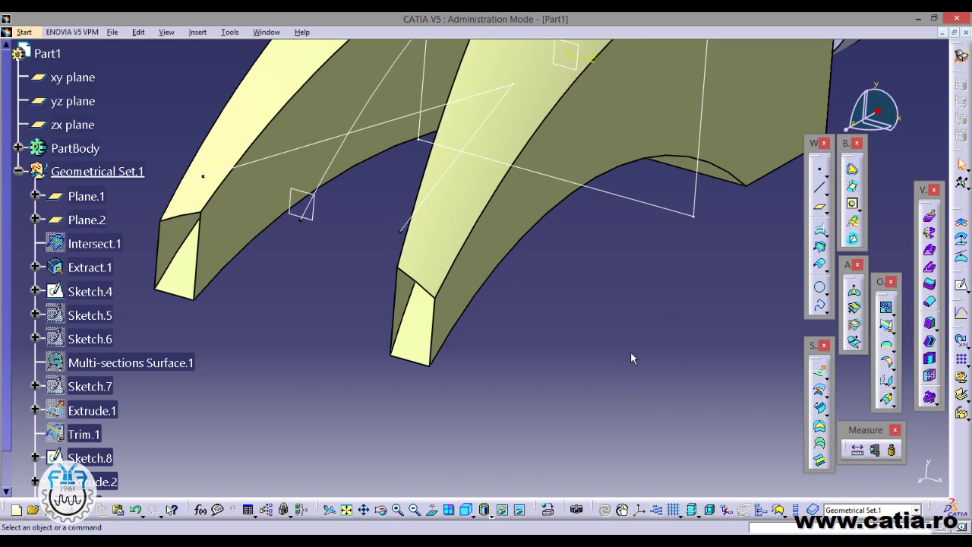
Step: Cap the right claw prong tip with a fill surface from its four edges
click(819, 429)
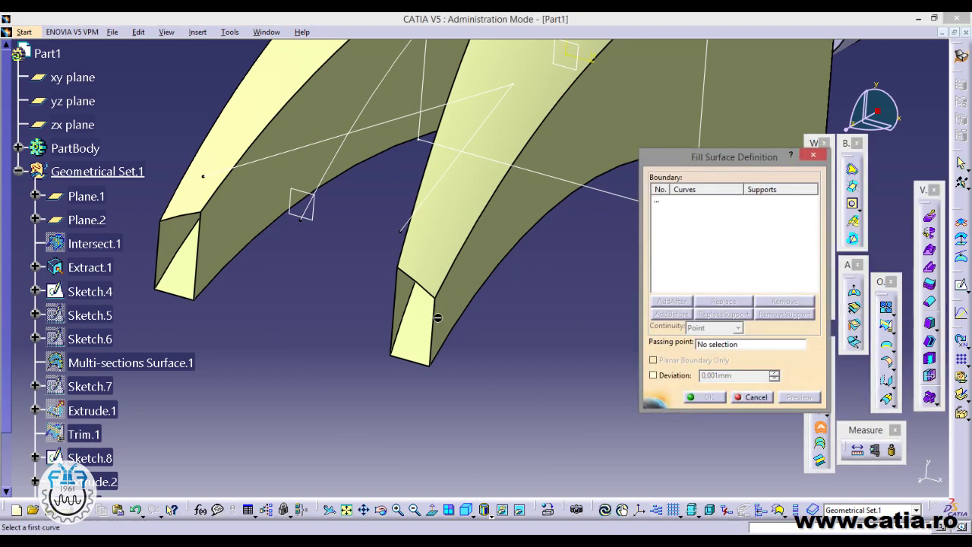
click(401, 293)
click(424, 288)
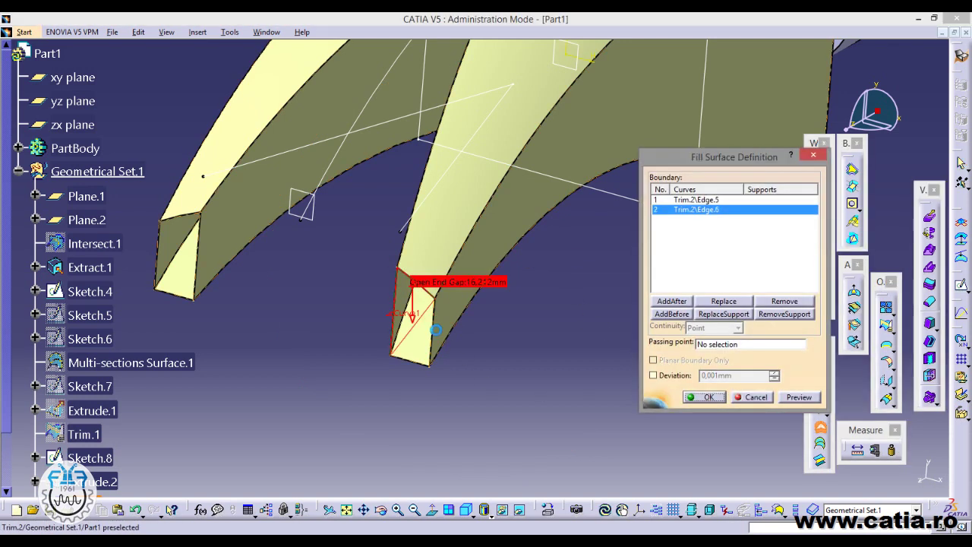
click(430, 330)
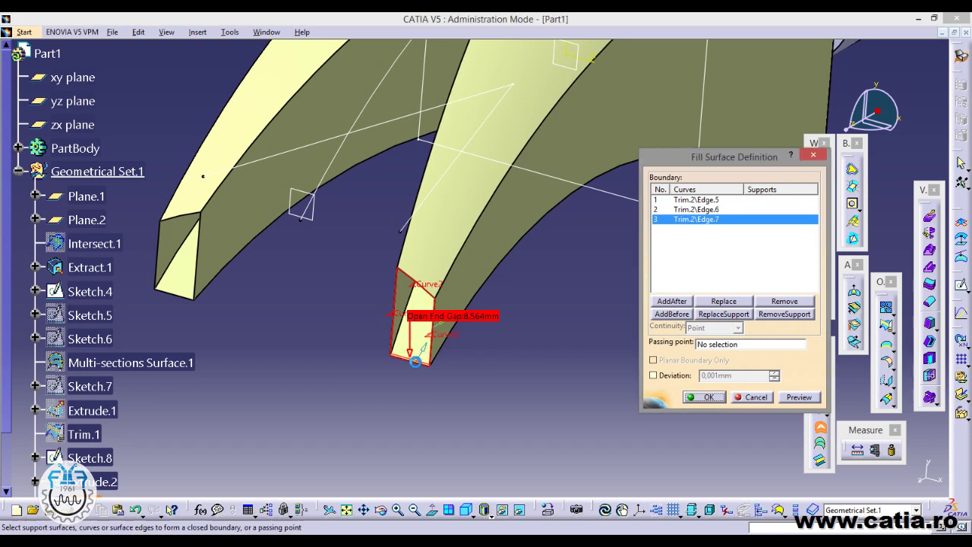
click(412, 357)
click(704, 398)
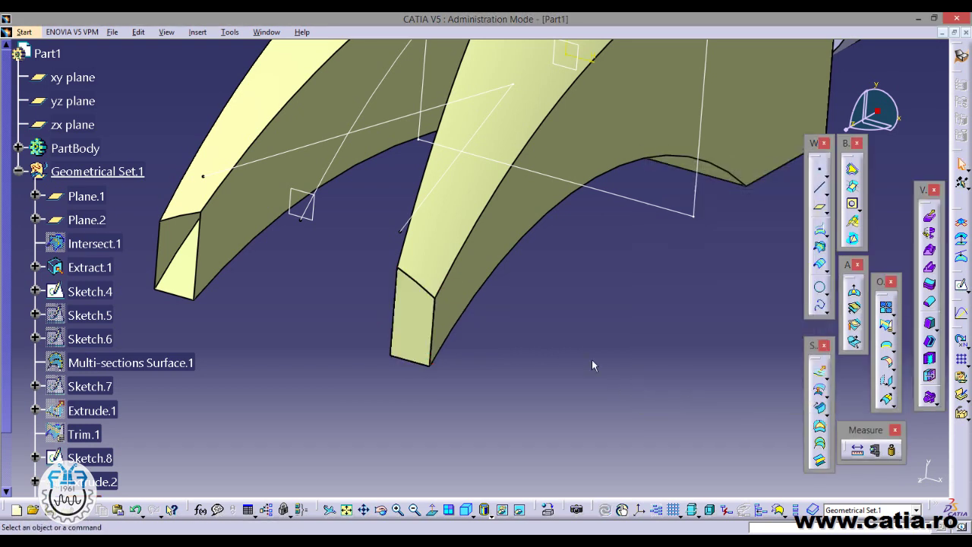
Step: Cap the left claw prong tip with a fill surface from its four edges
middle_drag(591, 360, 466, 265)
click(820, 427)
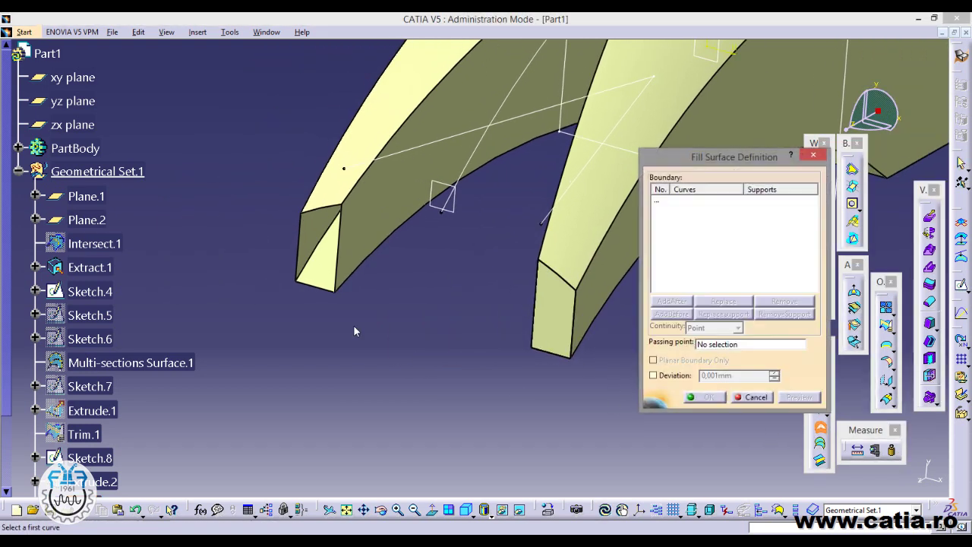
click(304, 245)
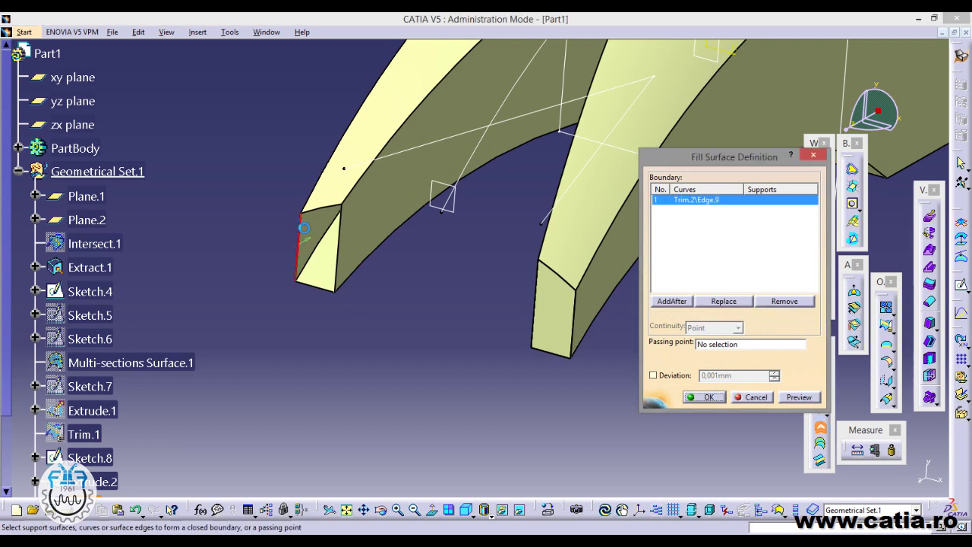
click(311, 214)
click(320, 288)
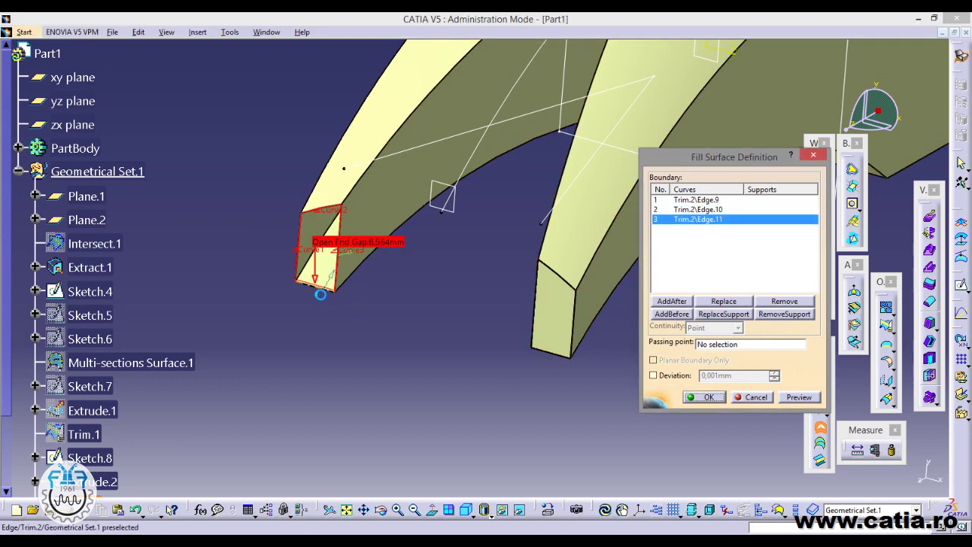
click(327, 294)
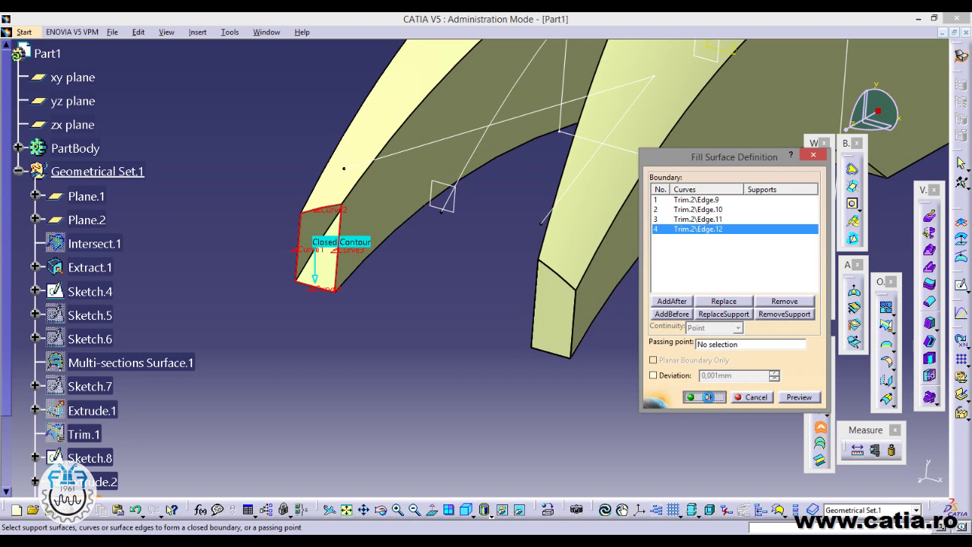
click(707, 396)
mouse_move(524, 341)
middle_down()
mouse_move(375, 282)
mouse_move(373, 317)
mouse_move(600, 335)
mouse_move(514, 303)
mouse_move(419, 341)
mouse_move(494, 352)
mouse_move(490, 329)
mouse_move(570, 360)
middle_up()
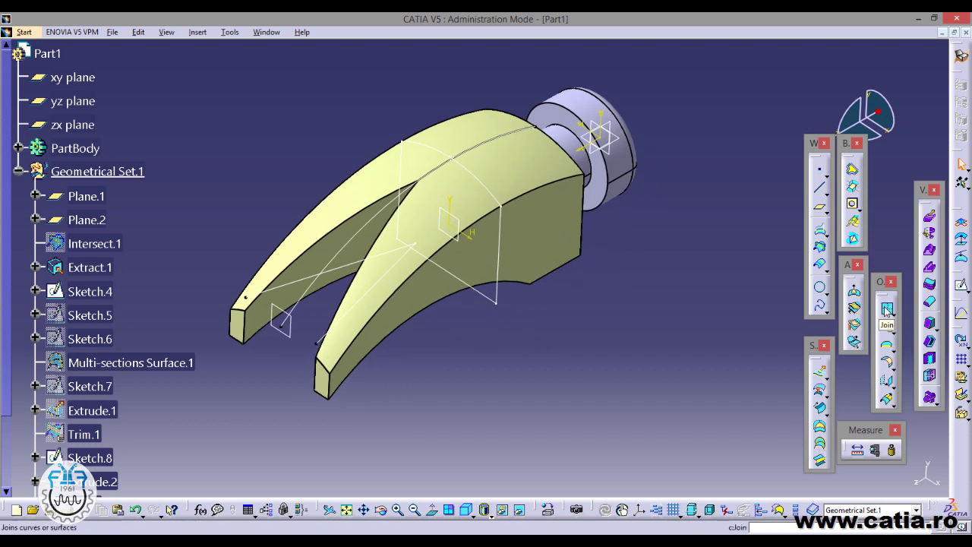
Step: Start a Join and add Fill.2, Fill.3, Trim.2 and Fill.1 as elements
click(886, 310)
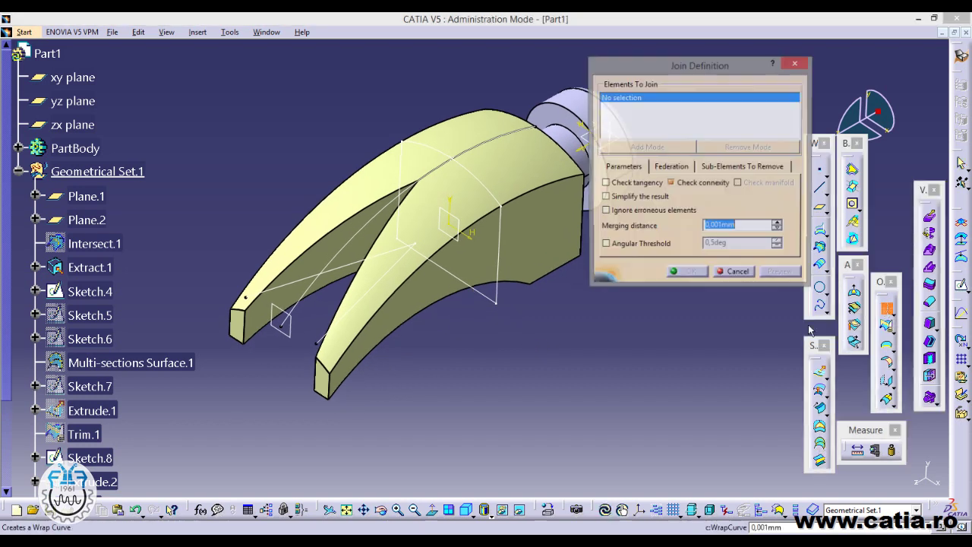
middle_drag(541, 340, 479, 307)
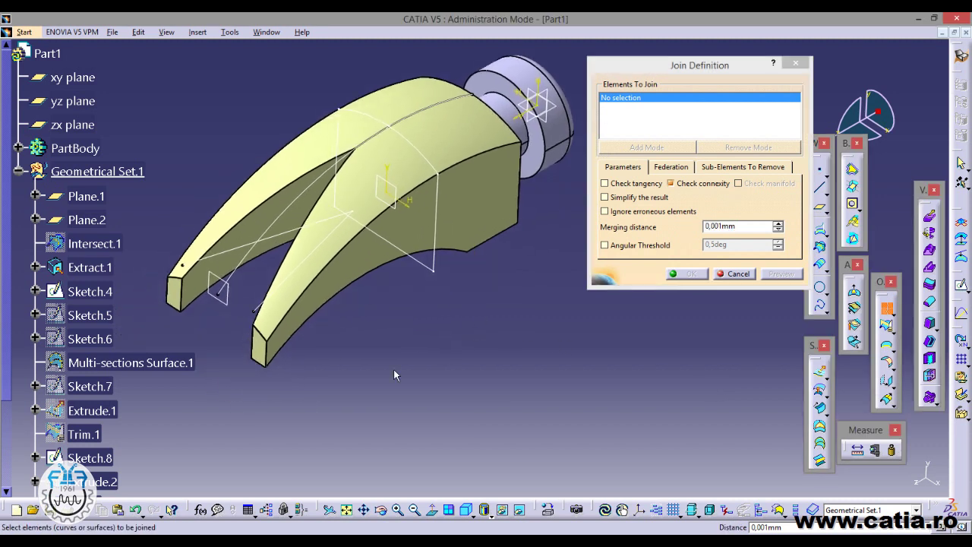
click(266, 355)
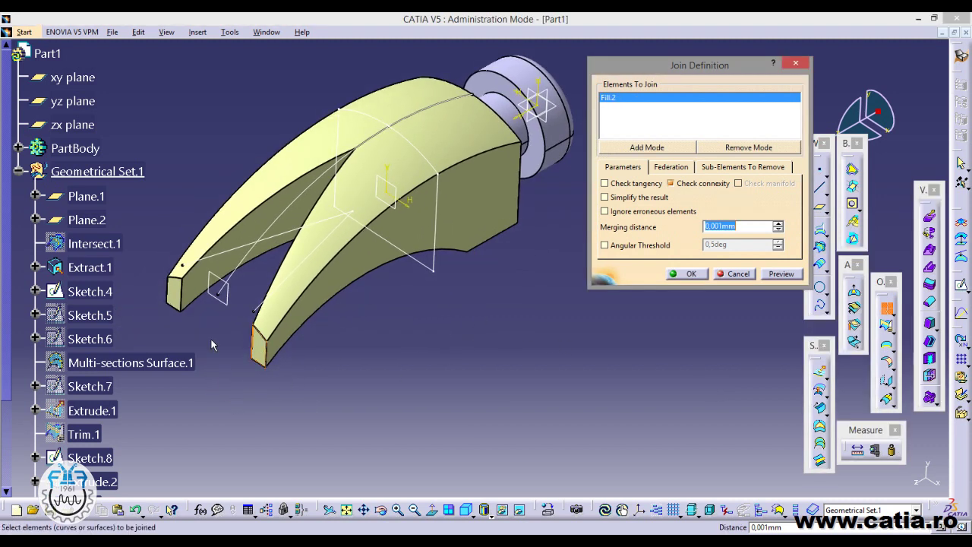
click(180, 298)
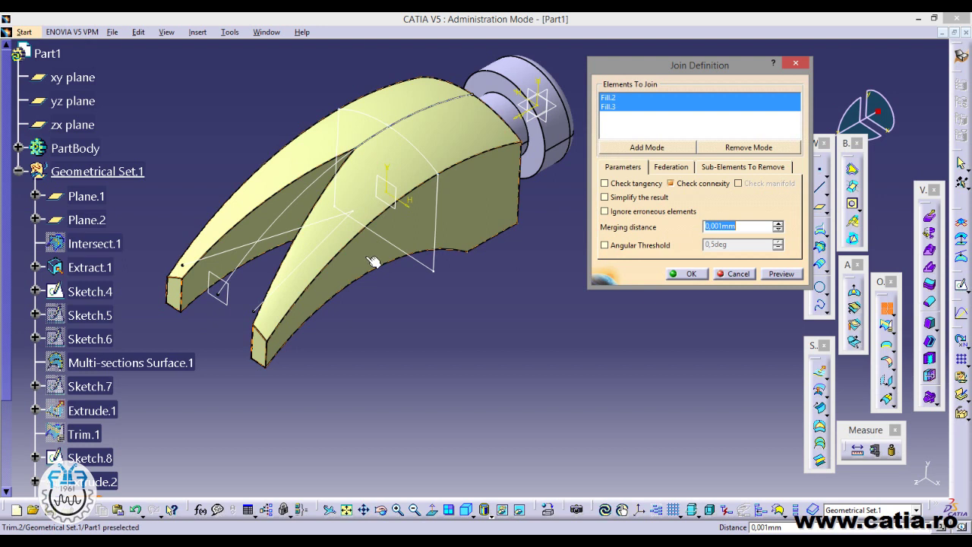
click(372, 262)
drag(6, 332, 2, 433)
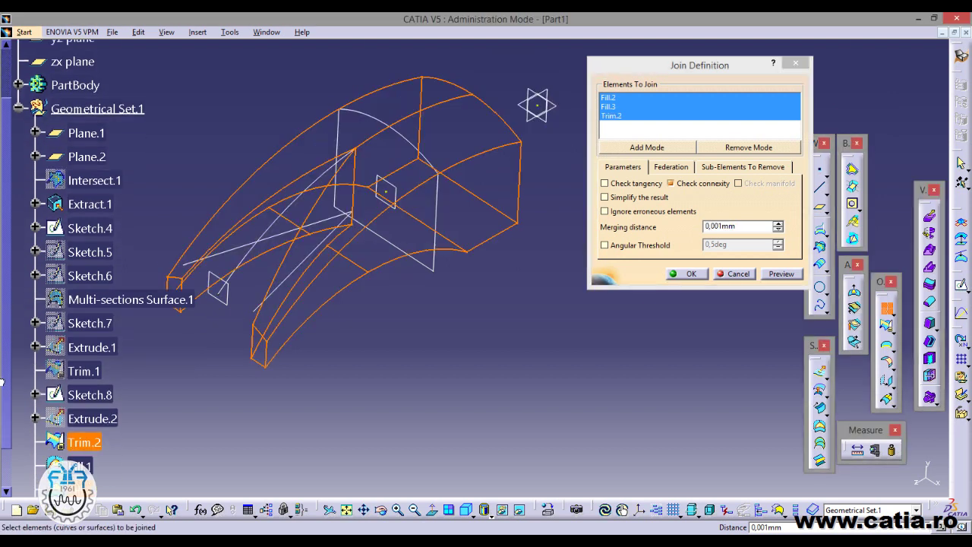
middle_drag(450, 331, 473, 212)
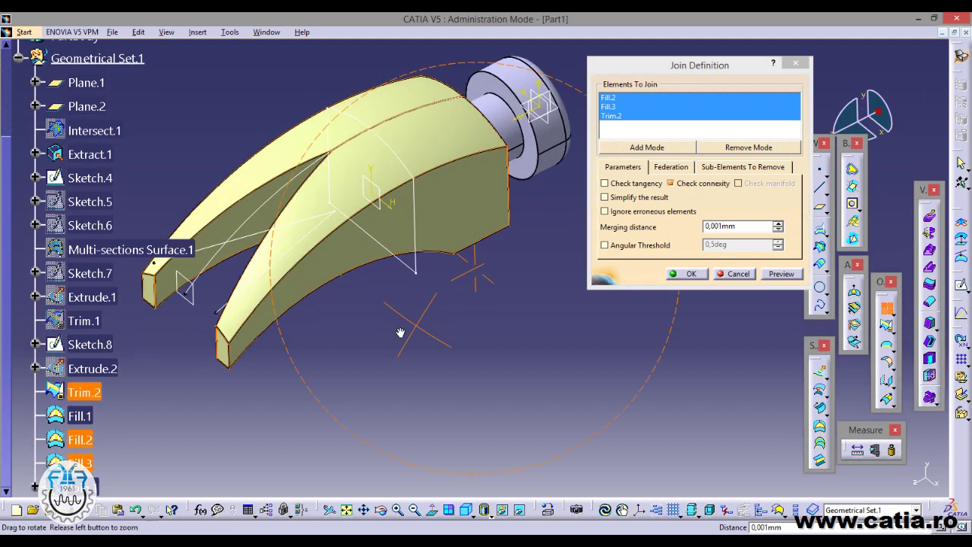
click(474, 213)
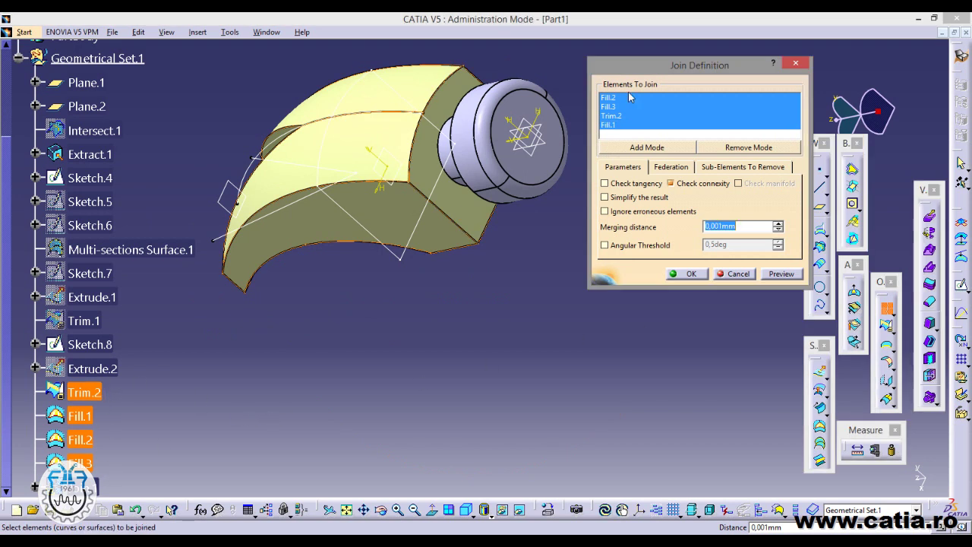
Step: Join the fills and trim into the single surface Join.1
click(691, 274)
mouse_move(322, 357)
middle_down()
mouse_move(460, 303)
mouse_move(495, 329)
middle_up()
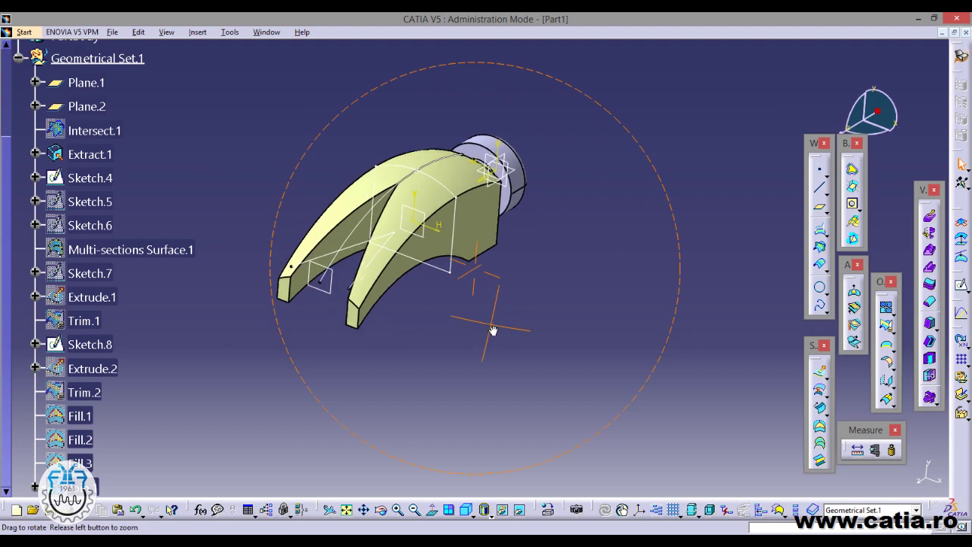
scroll(187, 347, up, 2)
scroll(187, 347, up, 2)
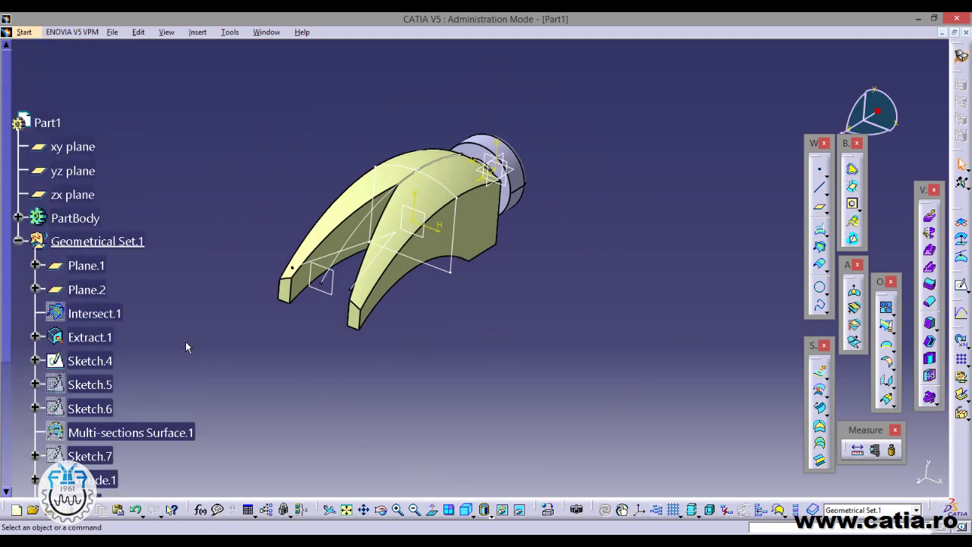
Step: In Part Design, close Join.1 into the solid CloseSurface.1
click(26, 35)
mouse_move(59, 61)
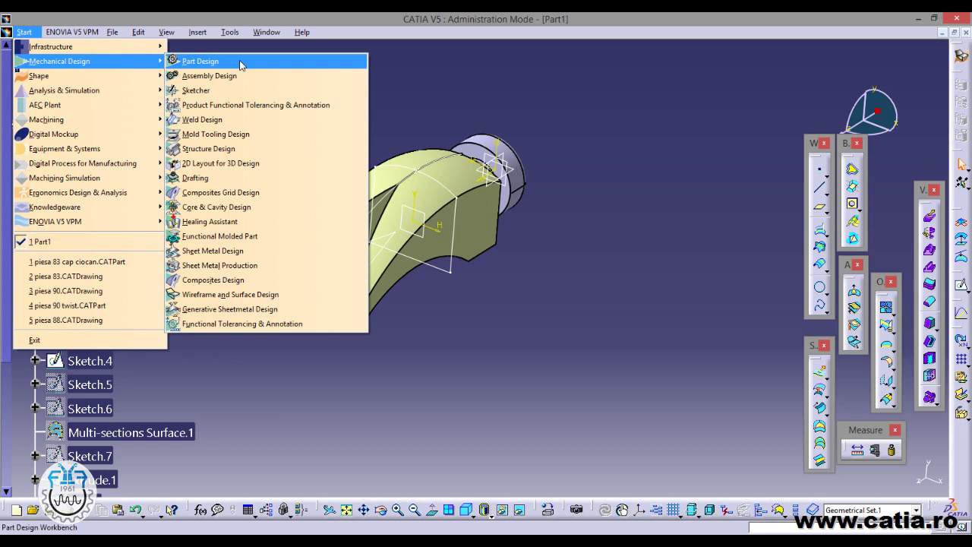
click(241, 64)
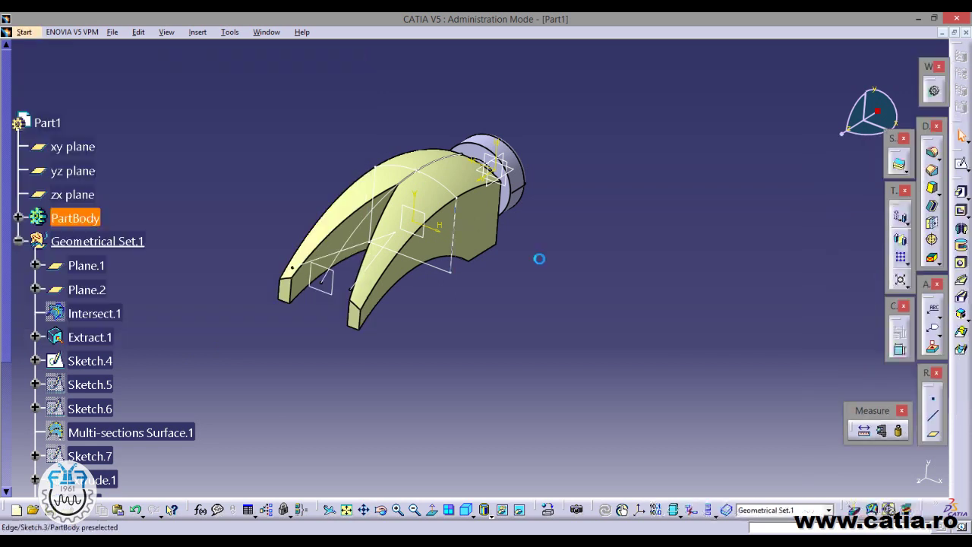
click(906, 168)
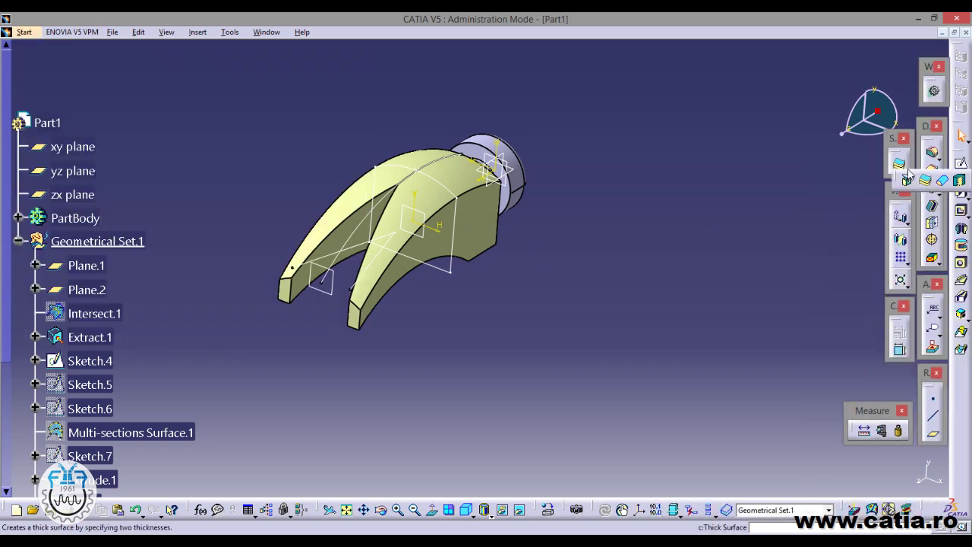
click(944, 181)
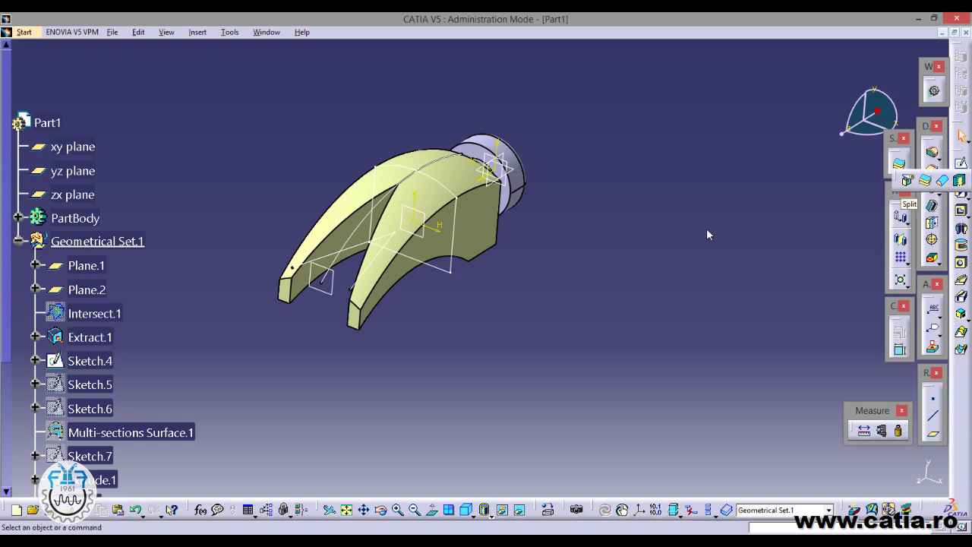
click(610, 305)
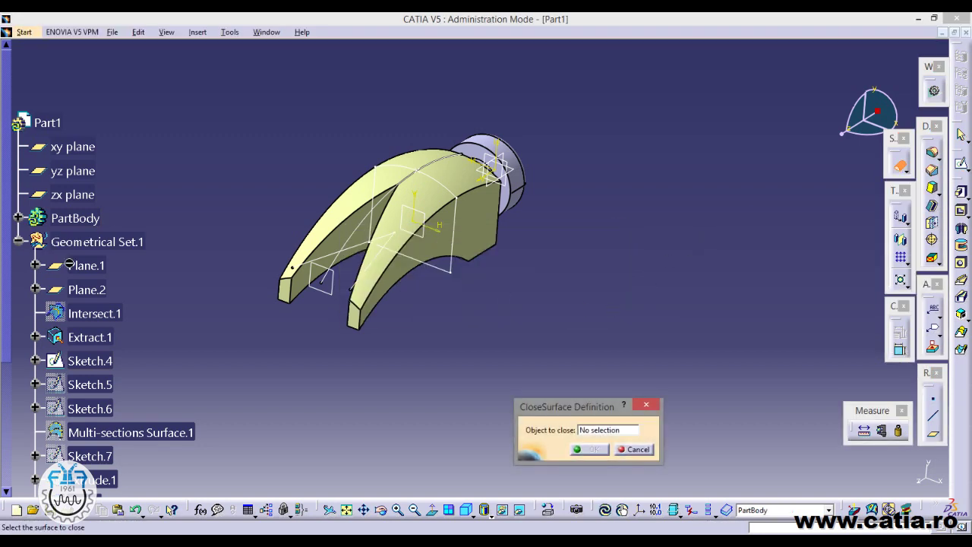
drag(6, 284, 30, 435)
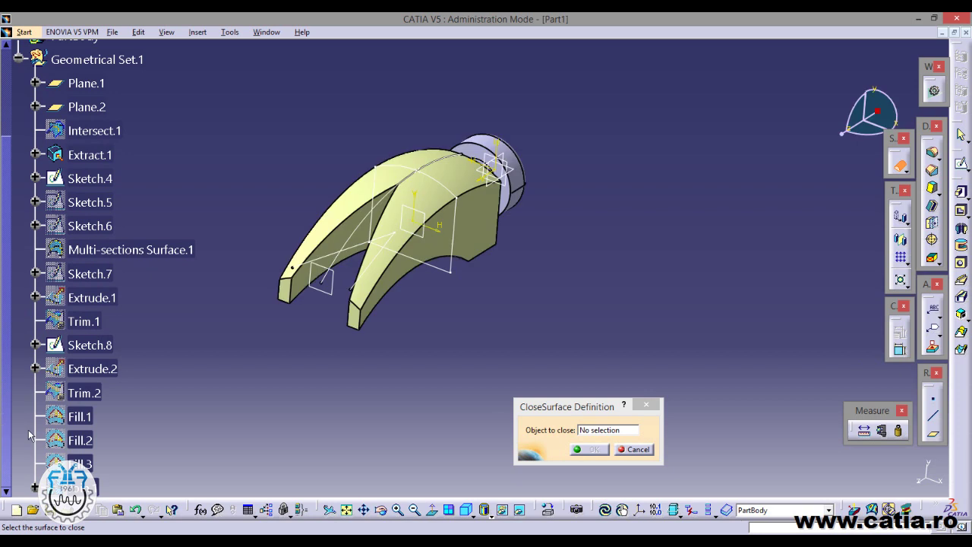
click(90, 487)
click(595, 450)
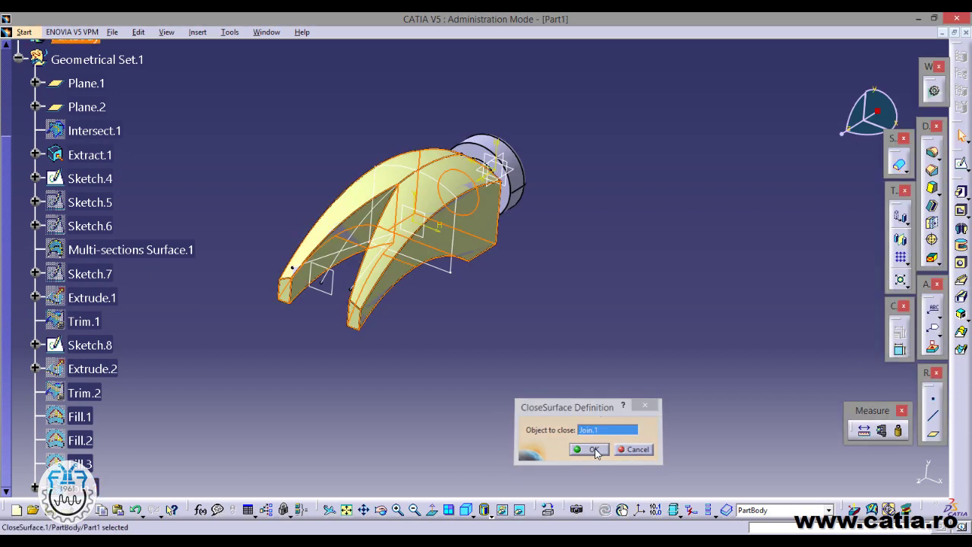
Step: Hide the joined surface Join.1
right_click(82, 350)
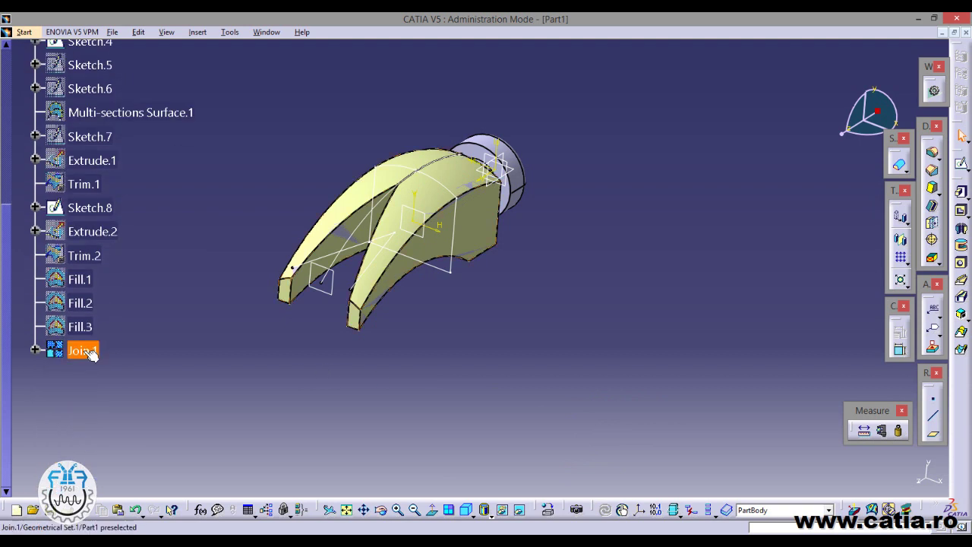
click(152, 140)
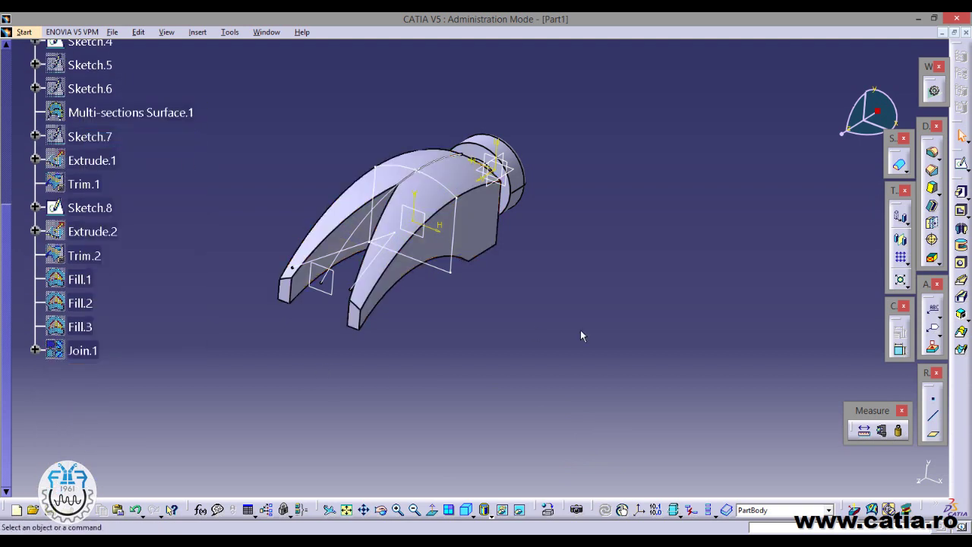
middle_drag(558, 254, 494, 289)
scroll(126, 323, up, 2)
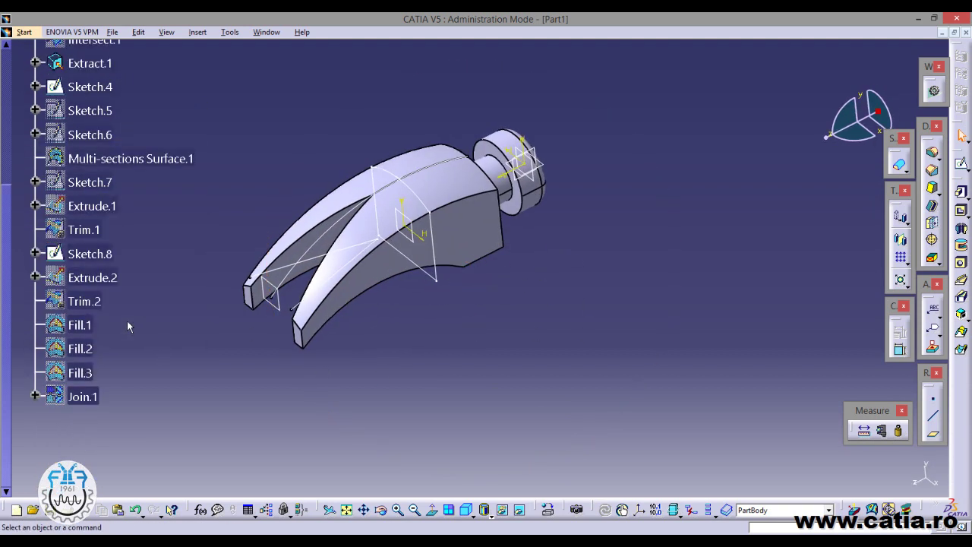
Step: Hide Sketch.8, Sketch.3 and Sketch.4 so only the solid remains visible
right_click(96, 254)
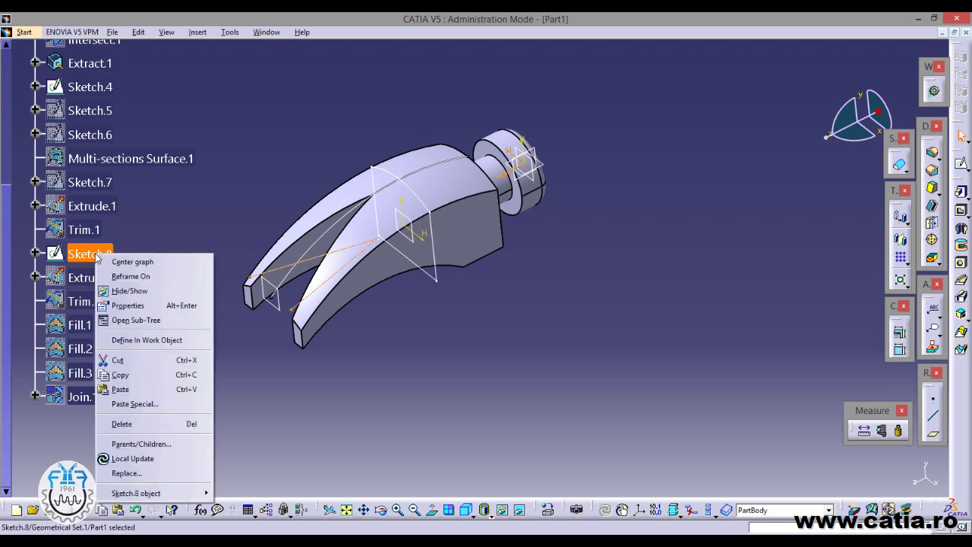
click(163, 290)
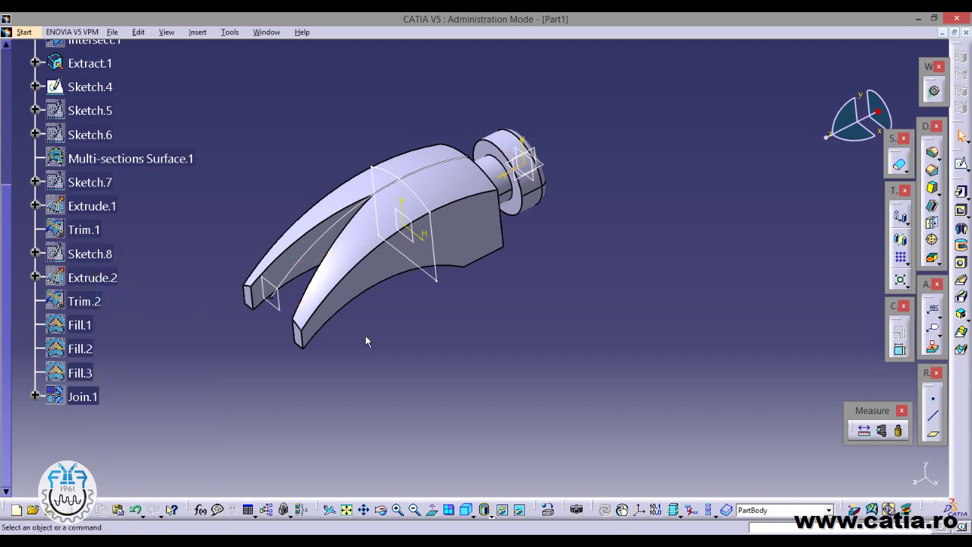
click(435, 278)
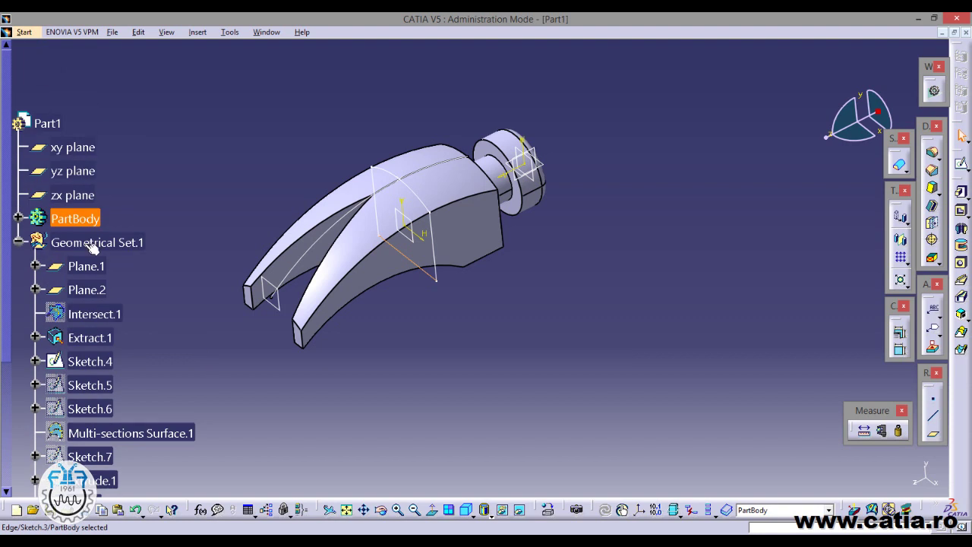
click(19, 219)
right_click(101, 371)
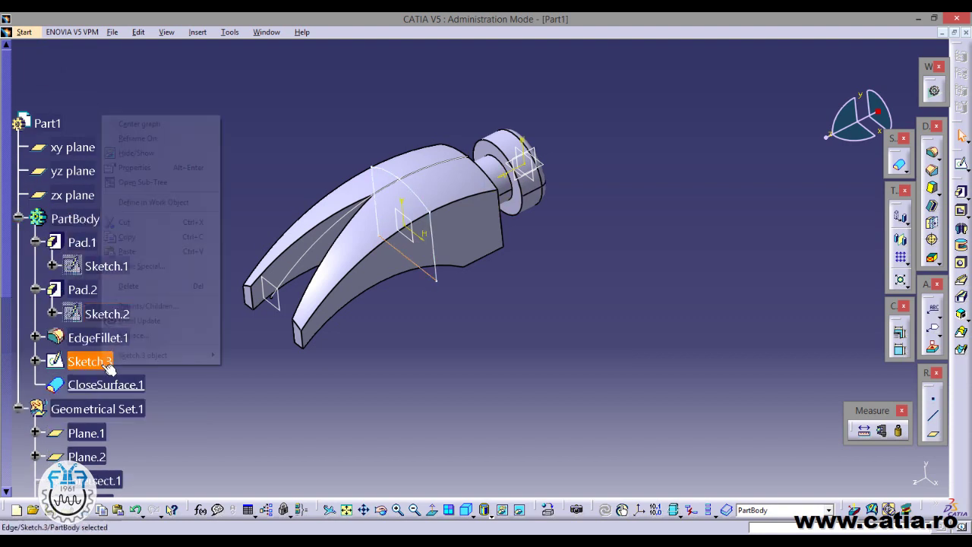
click(136, 153)
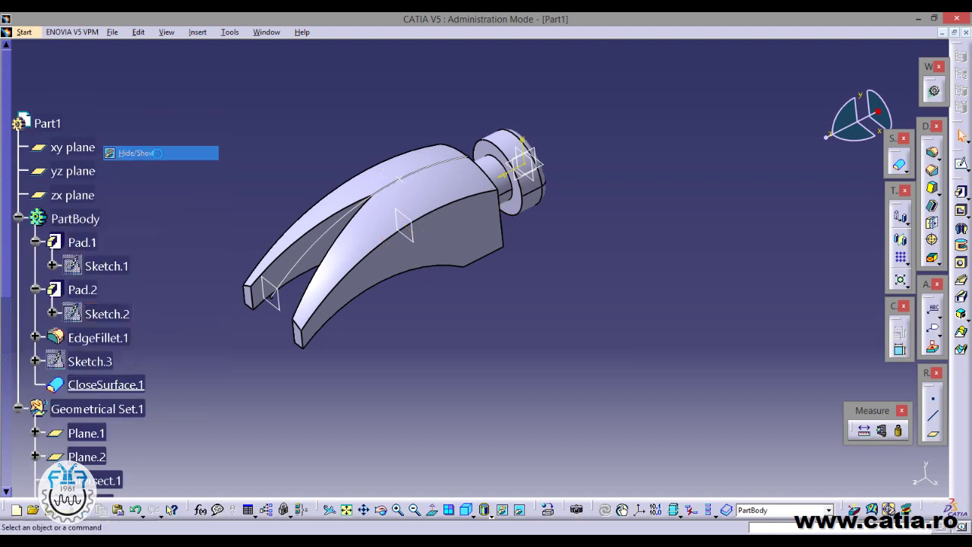
click(313, 258)
right_click(97, 258)
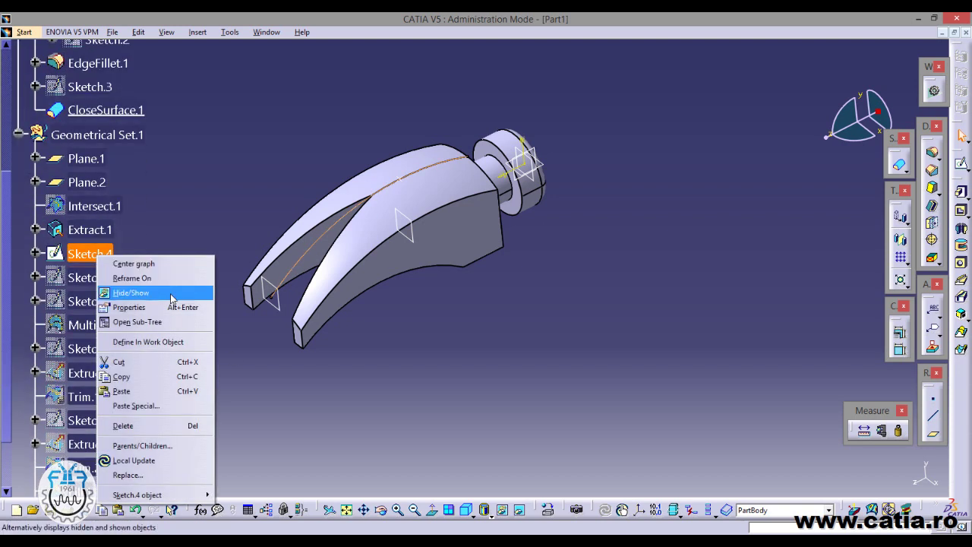
click(172, 300)
Step: Compare the hammer with the reference drawing, then orbit the model to a new angle
mouse_move(472, 339)
middle_down()
mouse_move(319, 286)
mouse_move(448, 326)
middle_up()
click(566, 203)
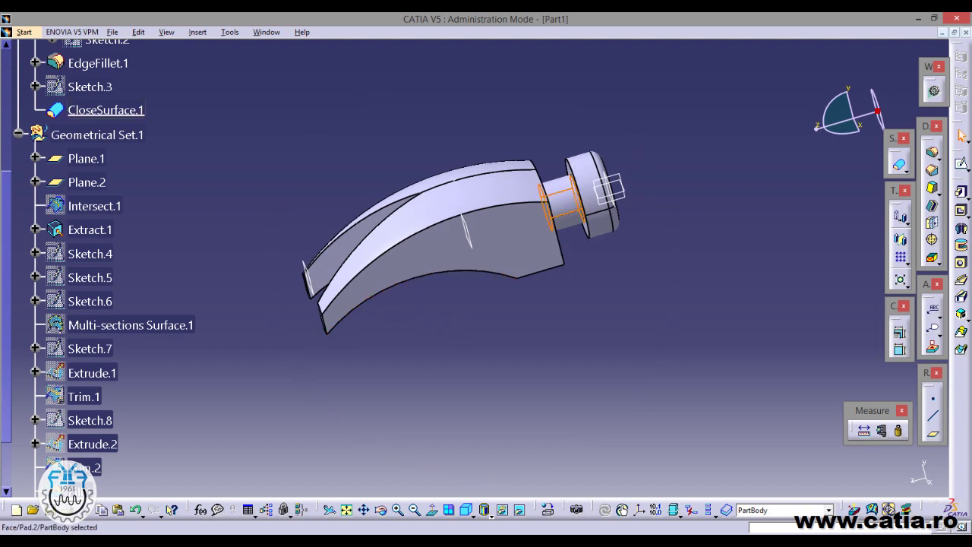
key(alt+Tab)
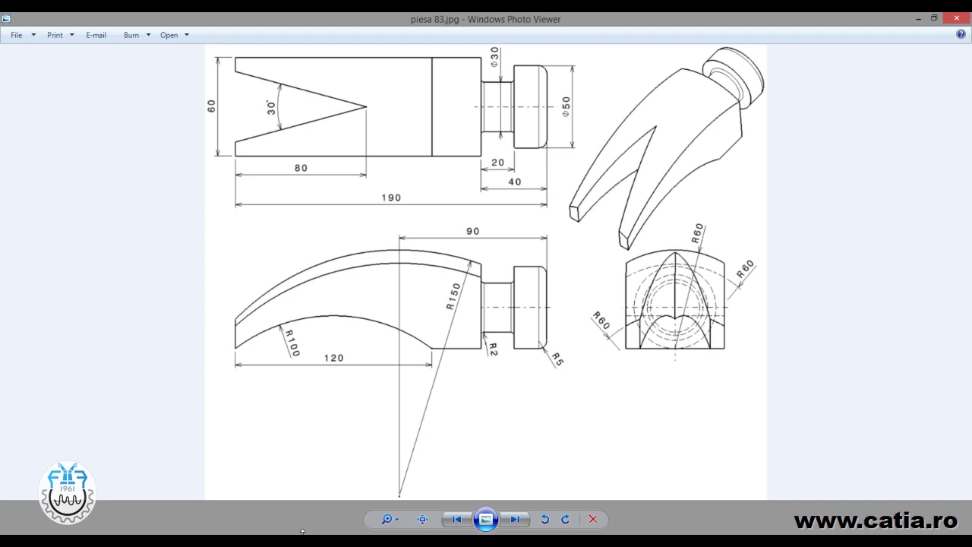
key(alt+Tab)
mouse_move(569, 396)
middle_down()
mouse_move(477, 307)
mouse_move(650, 309)
middle_up()
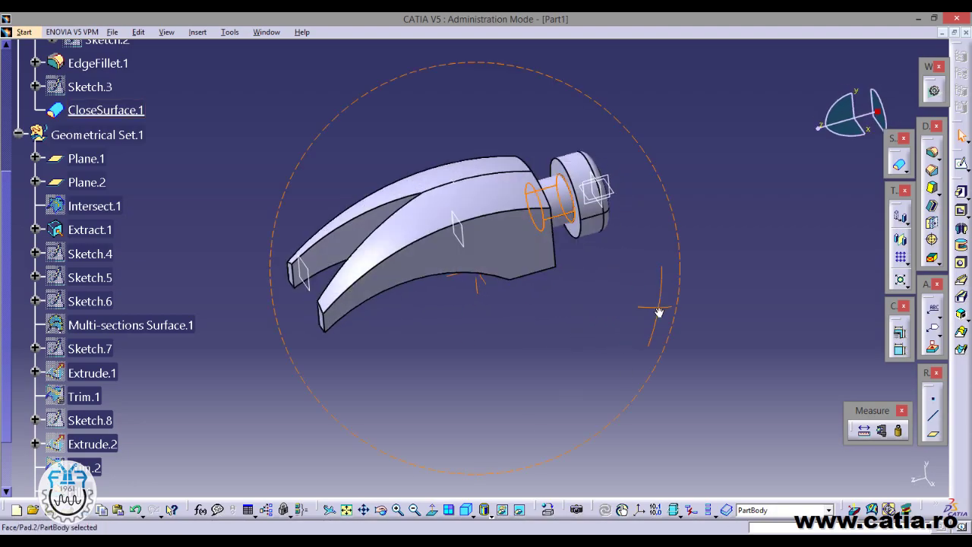
Step: Round the CloseSurface.1 claw-face edges with a 2mm edge fillet and rotate to inspect it
click(931, 153)
text(2)
click(311, 207)
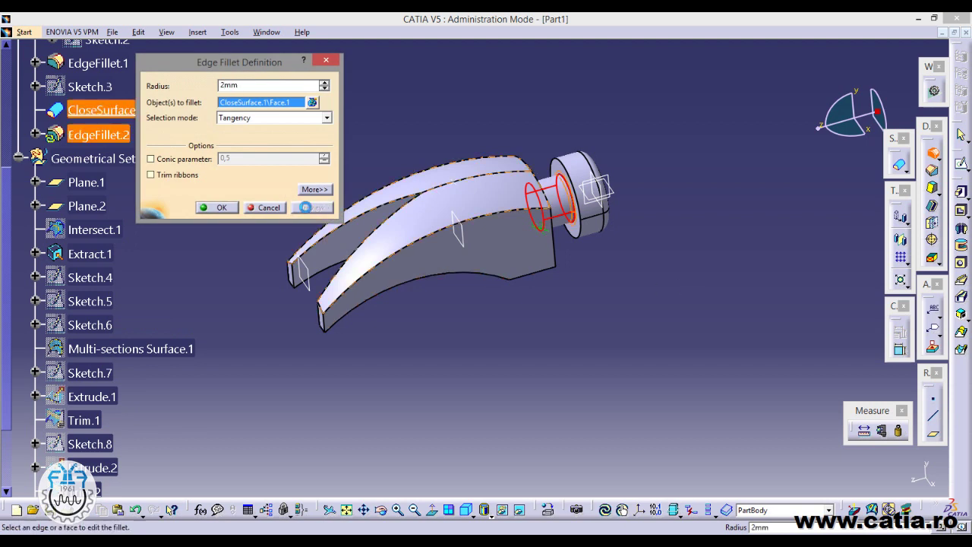
click(222, 207)
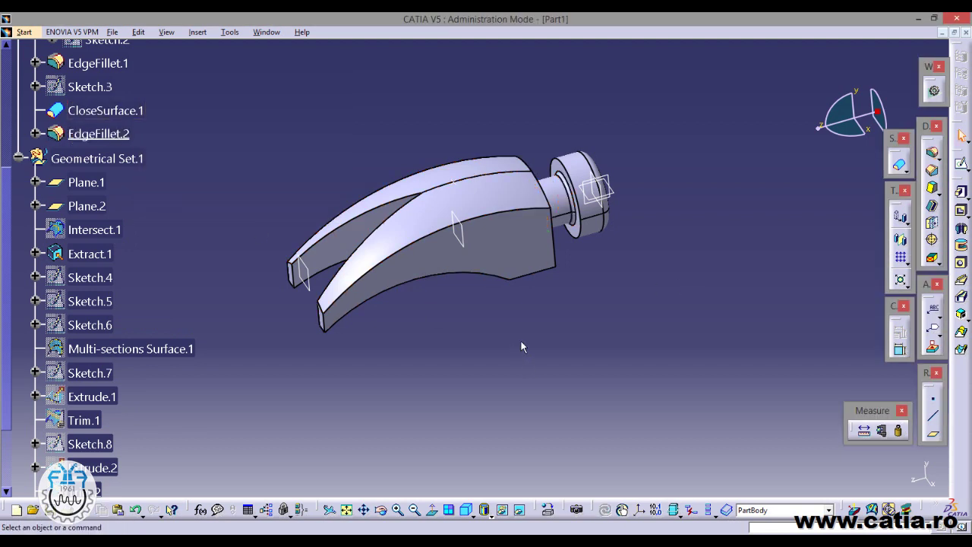
mouse_move(582, 321)
middle_down()
mouse_move(426, 298)
mouse_move(519, 136)
mouse_move(527, 66)
mouse_move(499, 202)
mouse_move(643, 292)
mouse_move(373, 251)
mouse_move(297, 269)
mouse_move(670, 311)
mouse_move(441, 311)
mouse_move(731, 256)
middle_up()
mouse_move(554, 374)
middle_down()
mouse_move(631, 352)
mouse_move(688, 269)
mouse_move(728, 281)
mouse_move(716, 287)
middle_up()
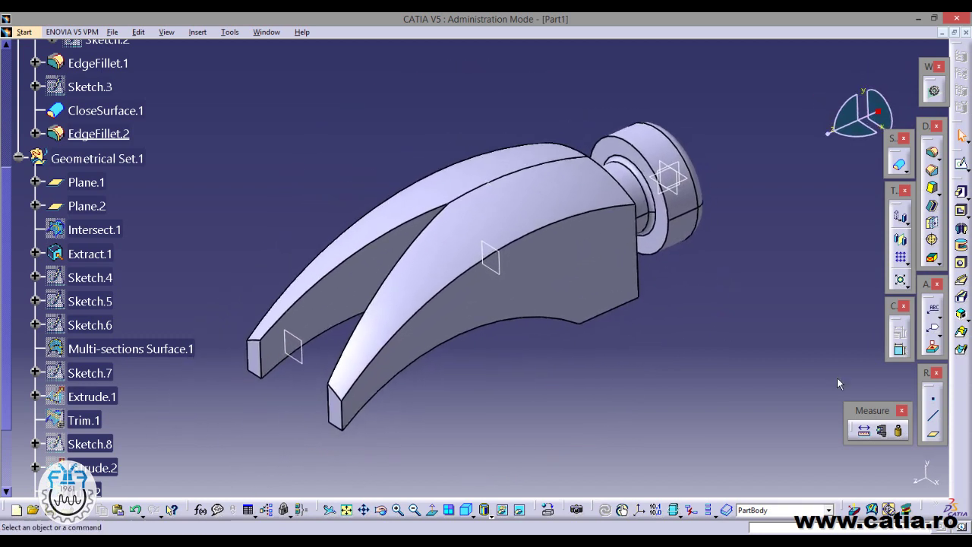
Step: Measure the PartBody volume with Measure Inertia: 345439,036mm3
click(883, 432)
scroll(141, 298, up, 1)
scroll(141, 298, up, 2)
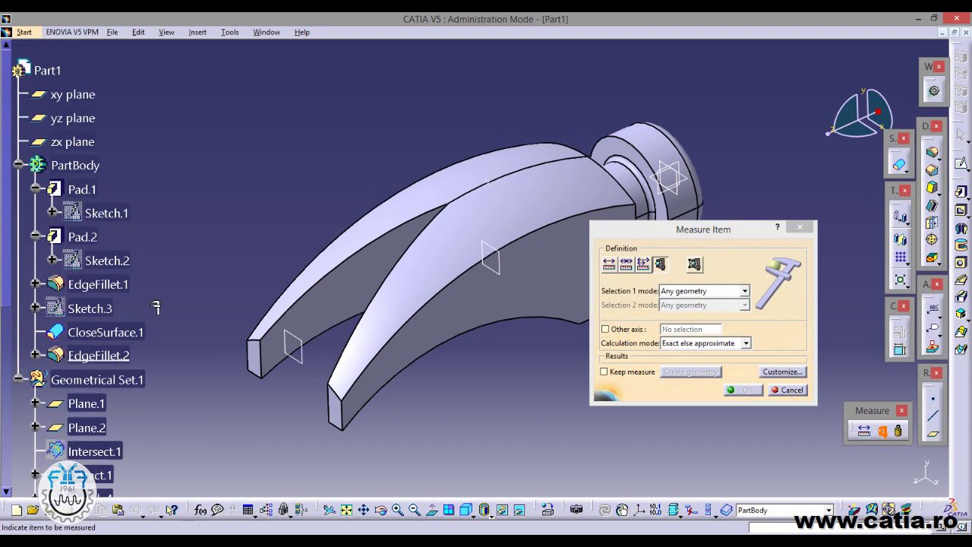
click(76, 164)
middle_drag(478, 394, 426, 369)
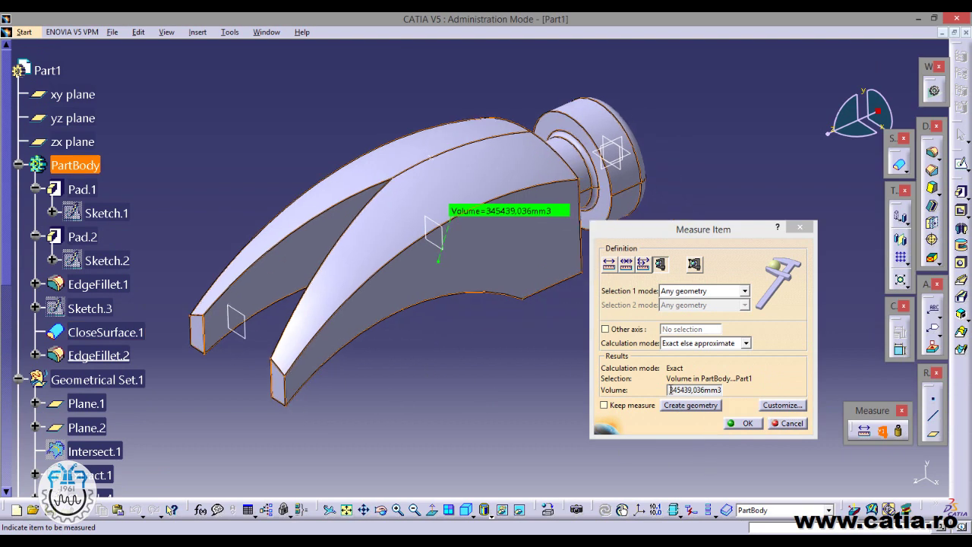
drag(669, 390, 716, 390)
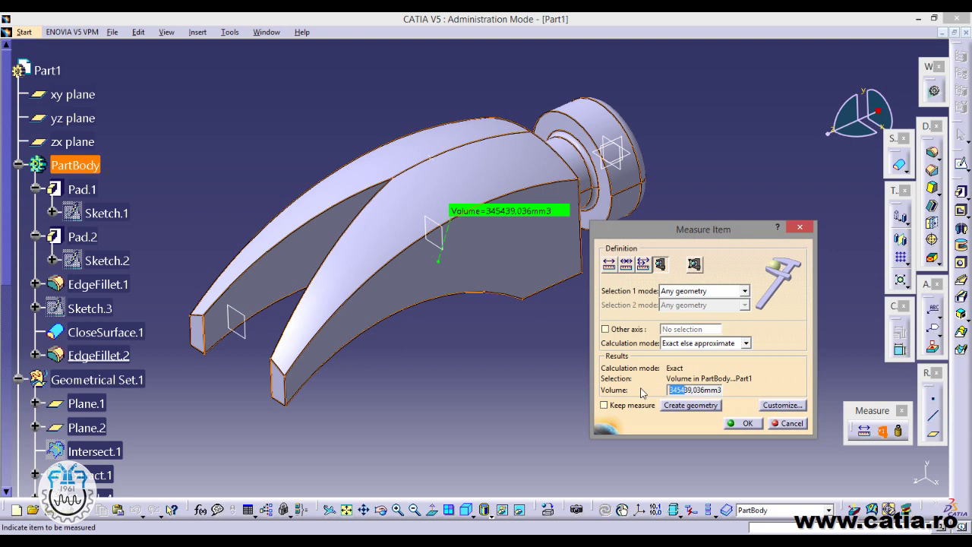
click(746, 423)
Step: Show Join.1 and measure its surface area: 33248,963mm2
scroll(155, 441, down, 4)
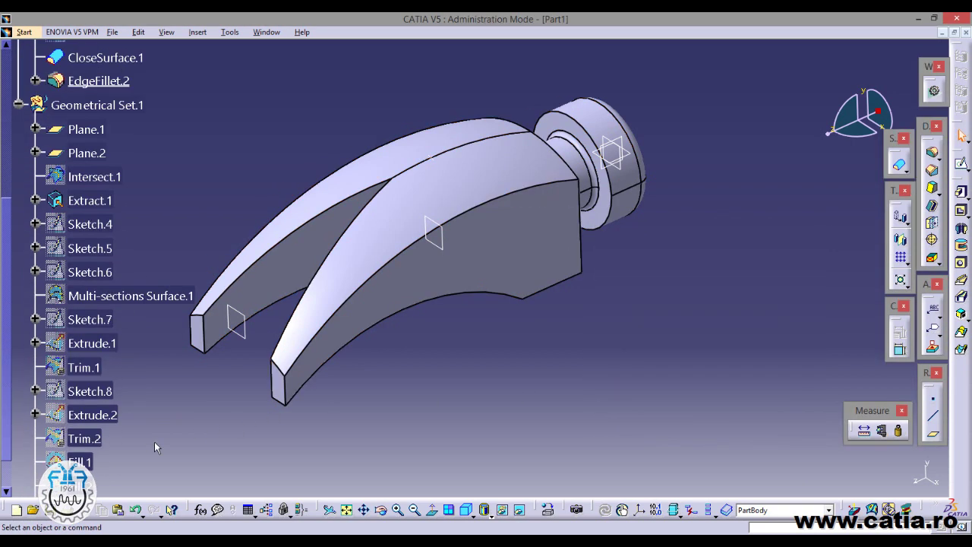
scroll(178, 419, down, 2)
right_click(87, 351)
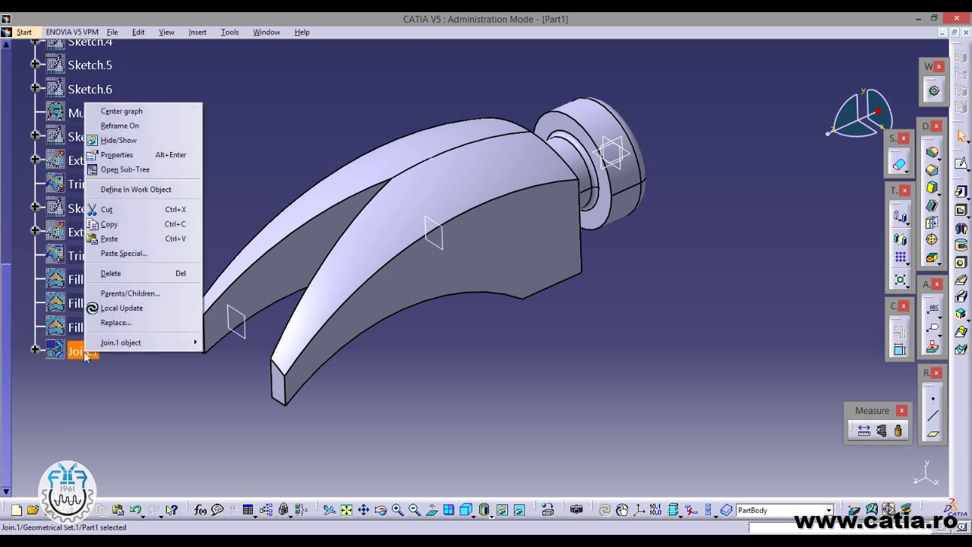
click(156, 140)
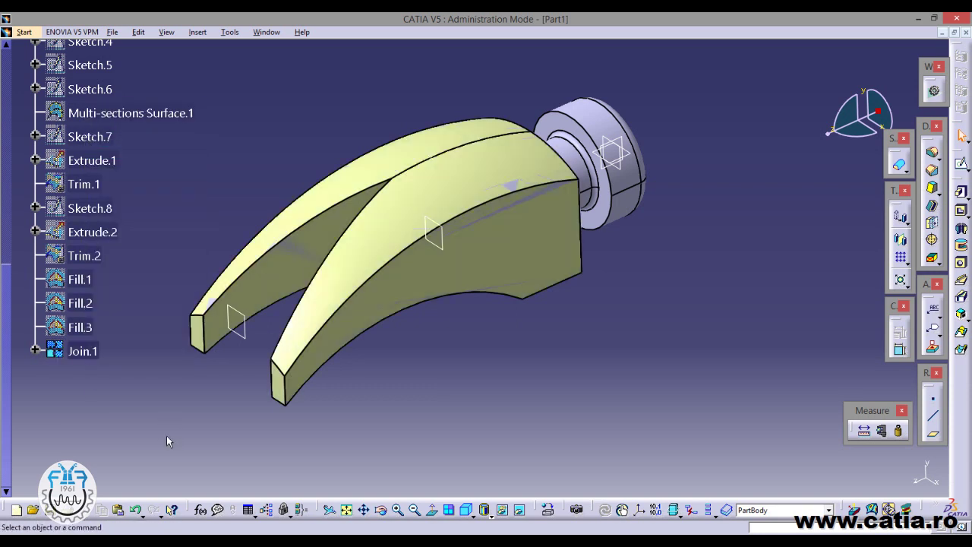
click(881, 431)
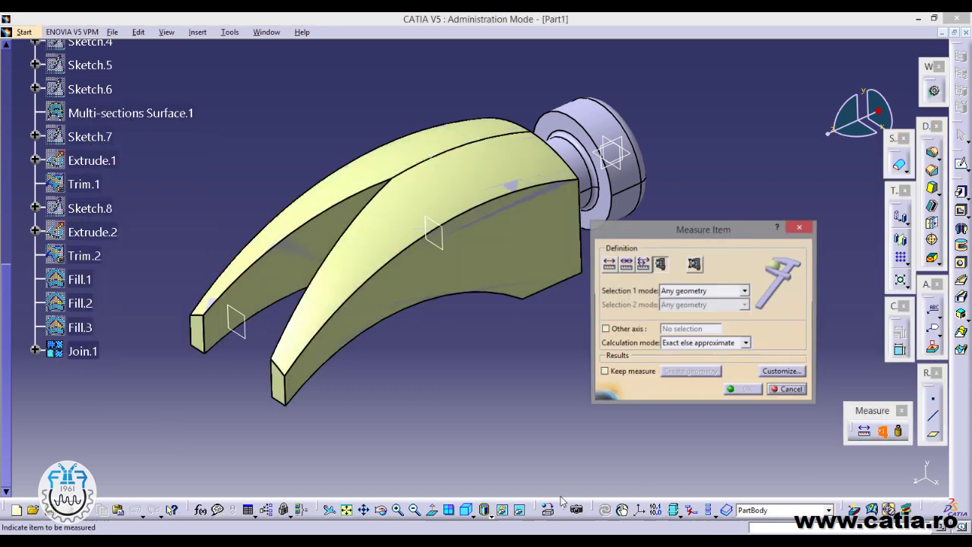
click(94, 355)
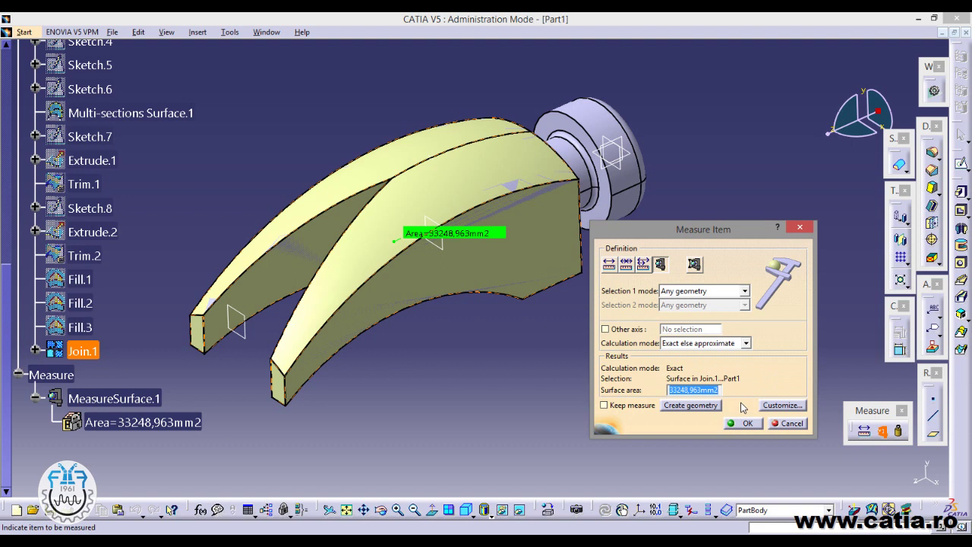
click(748, 423)
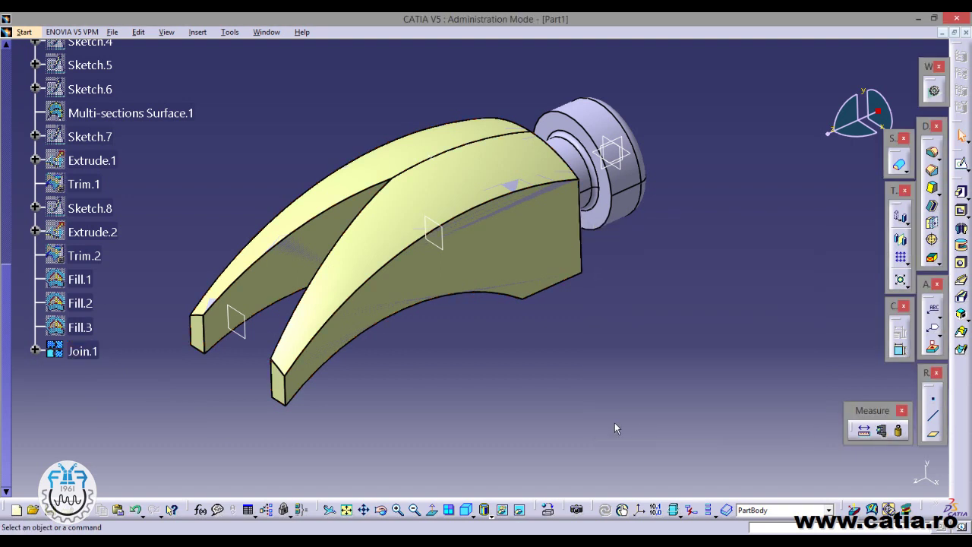
Step: Hide Join.1 again, leaving only the solid hammer body visible
right_click(80, 351)
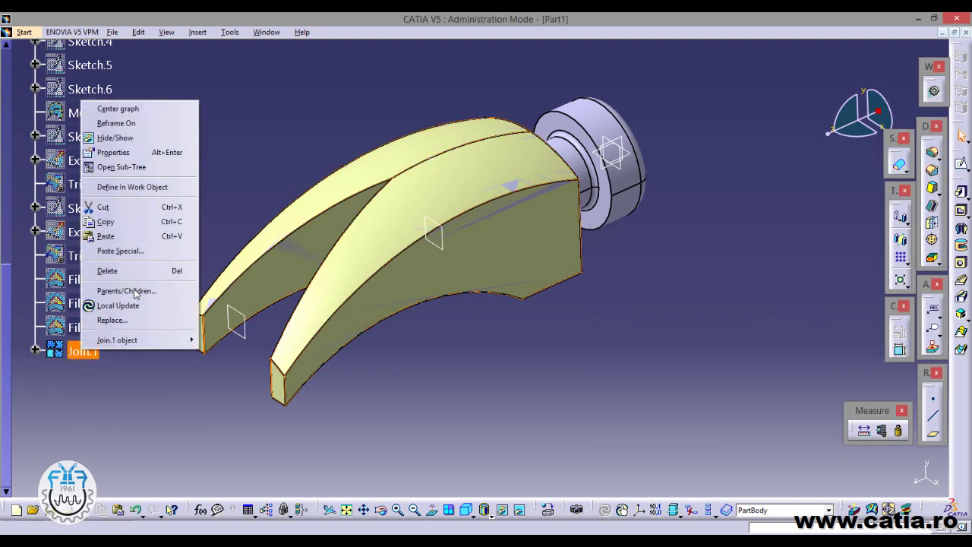
click(114, 138)
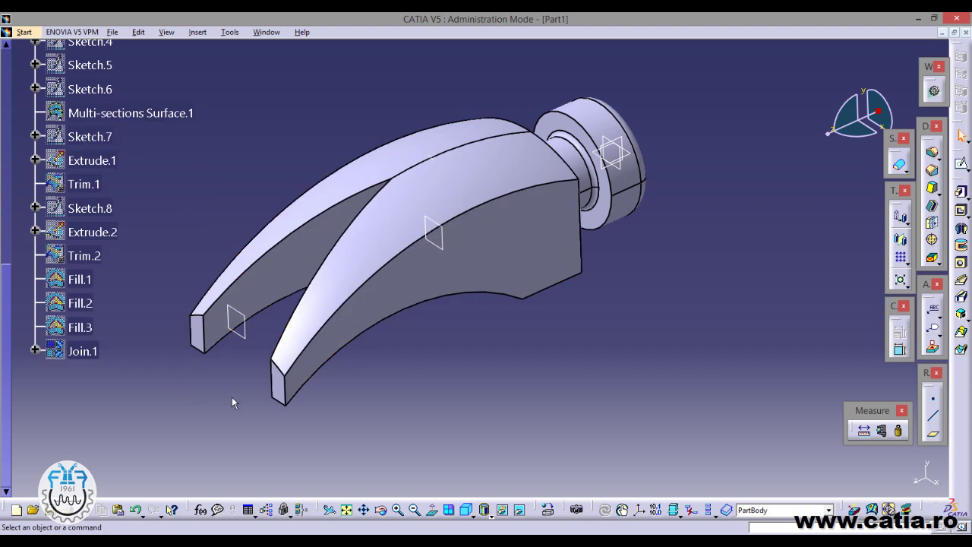
scroll(604, 426, up, 2)
scroll(603, 426, up, 1)
scroll(596, 425, up, 1)
scroll(598, 431, up, 1)
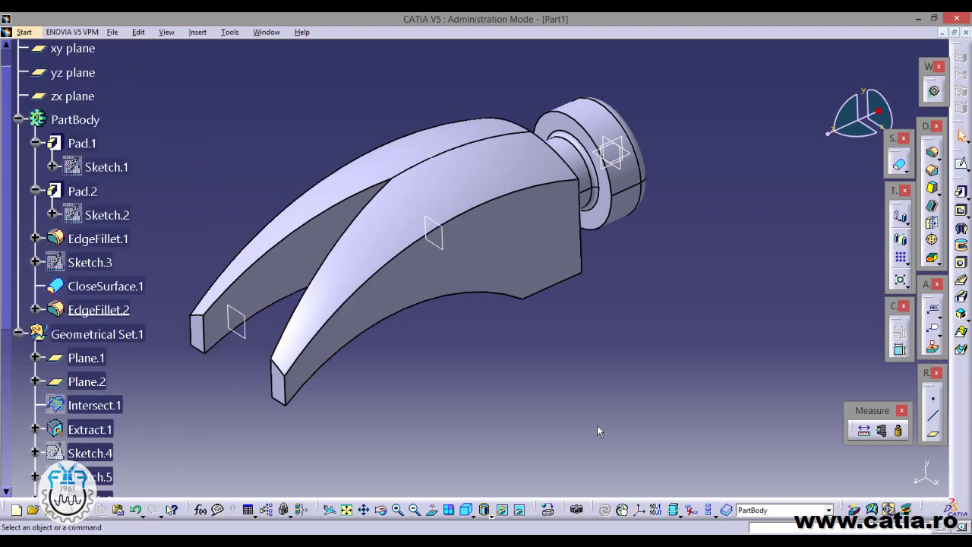
scroll(597, 425, up, 1)
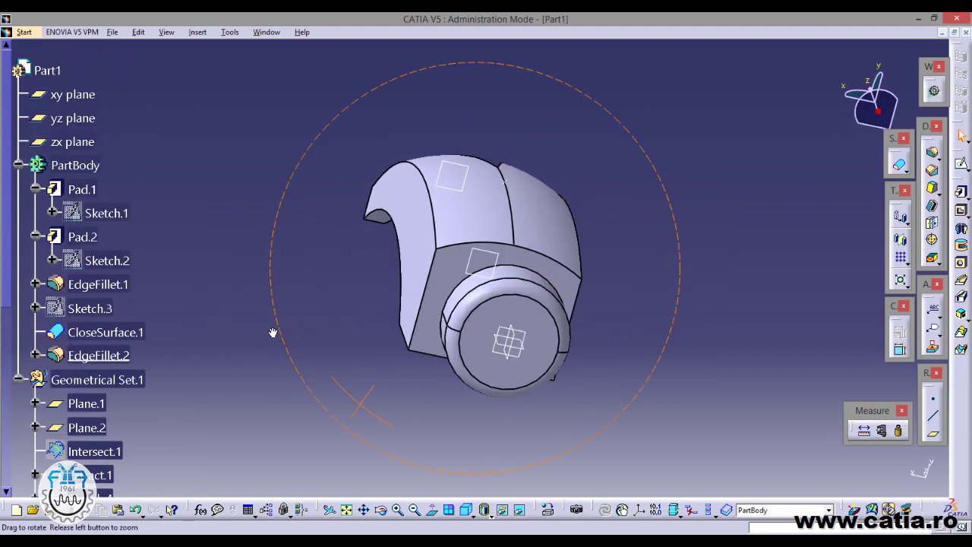